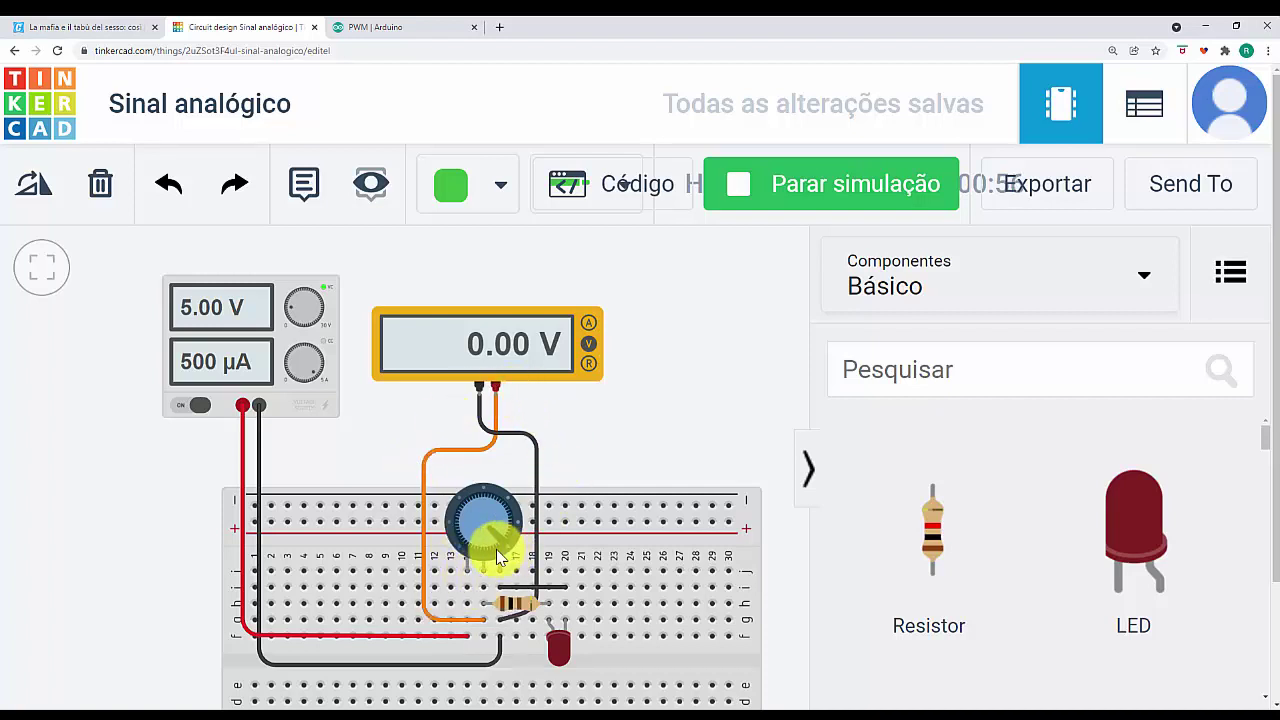
# Step: Turn the potentiometer knob in the running simulation, and leave this design to create a new blank circuit
pyautogui.moveTo(496, 549)
pyautogui.mouseDown()
pyautogui.moveTo(494, 530)
pyautogui.moveTo(462, 550)
pyautogui.moveTo(473, 560)
pyautogui.moveTo(488, 520)
pyautogui.moveTo(507, 534)
pyautogui.moveTo(493, 506)
pyautogui.moveTo(474, 537)
pyautogui.moveTo(498, 512)
pyautogui.moveTo(508, 524)
pyautogui.moveTo(468, 533)
pyautogui.moveTo(505, 545)
pyautogui.moveTo(494, 526)
pyautogui.moveTo(457, 540)
pyautogui.moveTo(480, 520)
pyautogui.moveTo(500, 529)
pyautogui.moveTo(491, 548)
pyautogui.moveTo(498, 535)
pyautogui.moveTo(476, 505)
pyautogui.moveTo(481, 562)
pyautogui.moveTo(472, 513)
pyautogui.moveTo(499, 520)
pyautogui.moveTo(503, 540)
pyautogui.moveTo(484, 508)
pyautogui.moveTo(466, 549)
pyautogui.moveTo(469, 517)
pyautogui.moveTo(477, 548)
pyautogui.mouseUp()
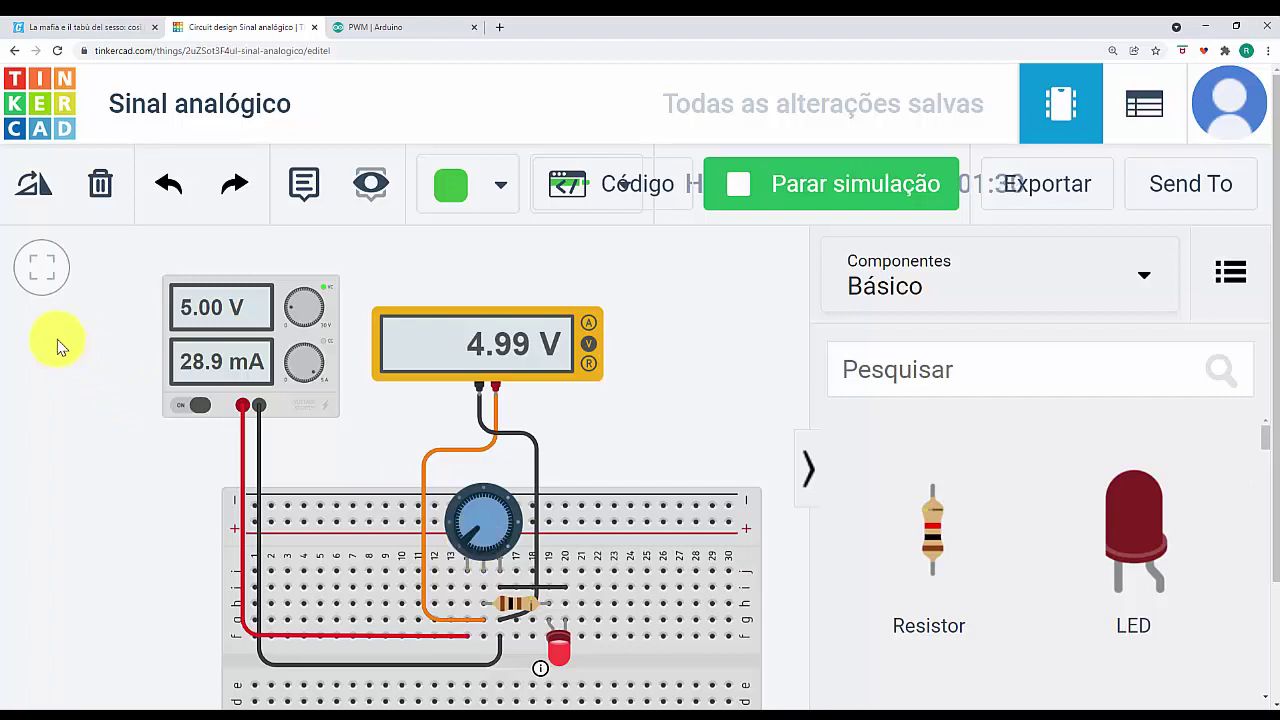
pyautogui.click(57, 126)
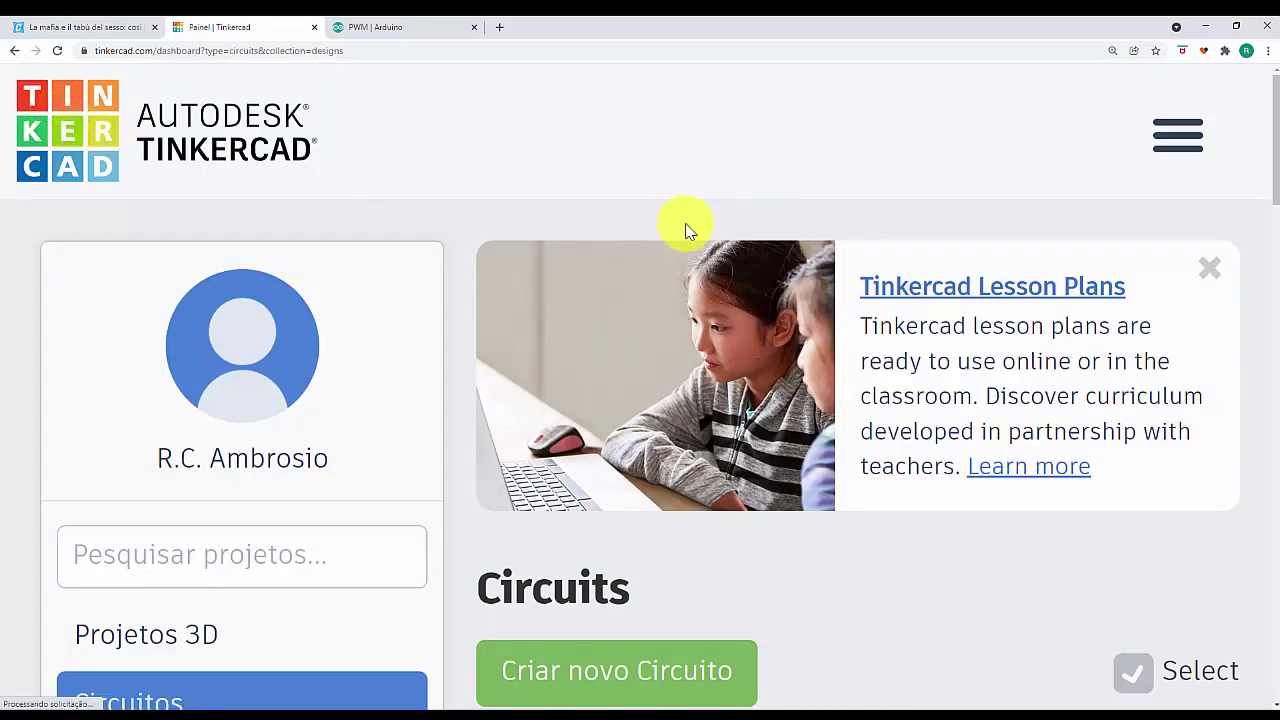
pyautogui.scroll(-2, 600, 337)
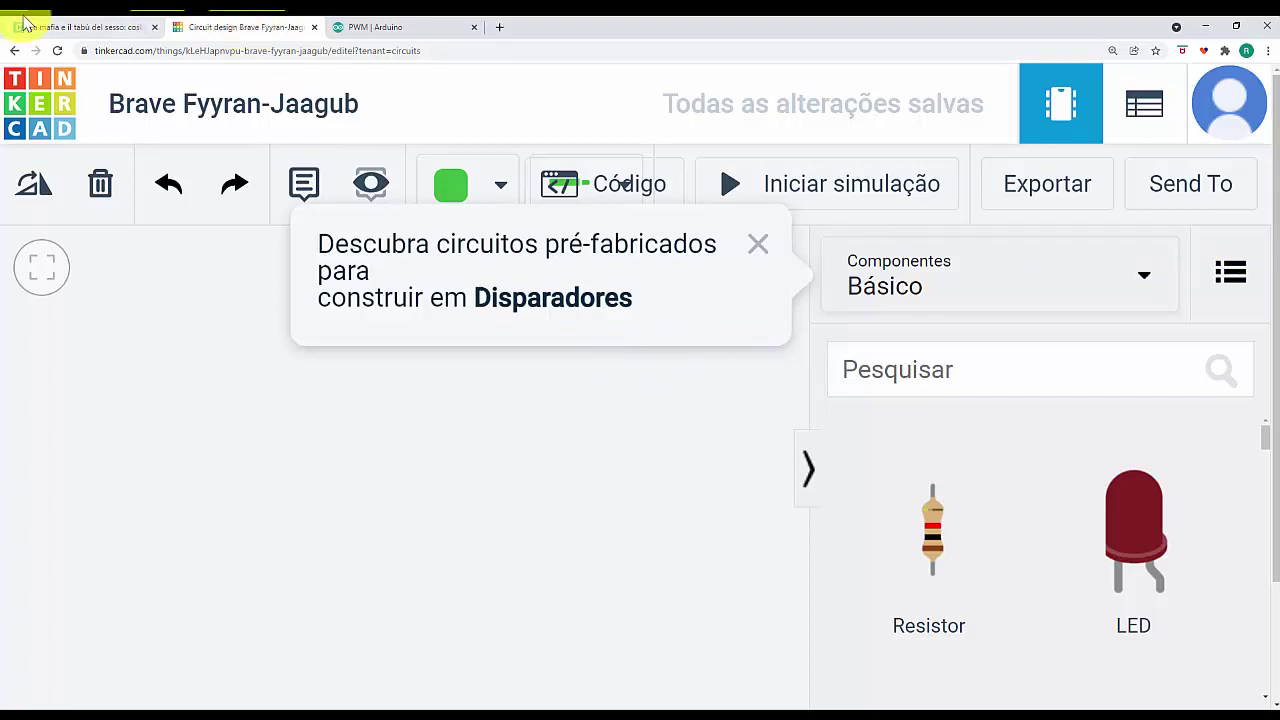
# Step: Look over the introduction of the Arduino PWM tutorial page and return to the new circuit
pyautogui.click(371, 27)
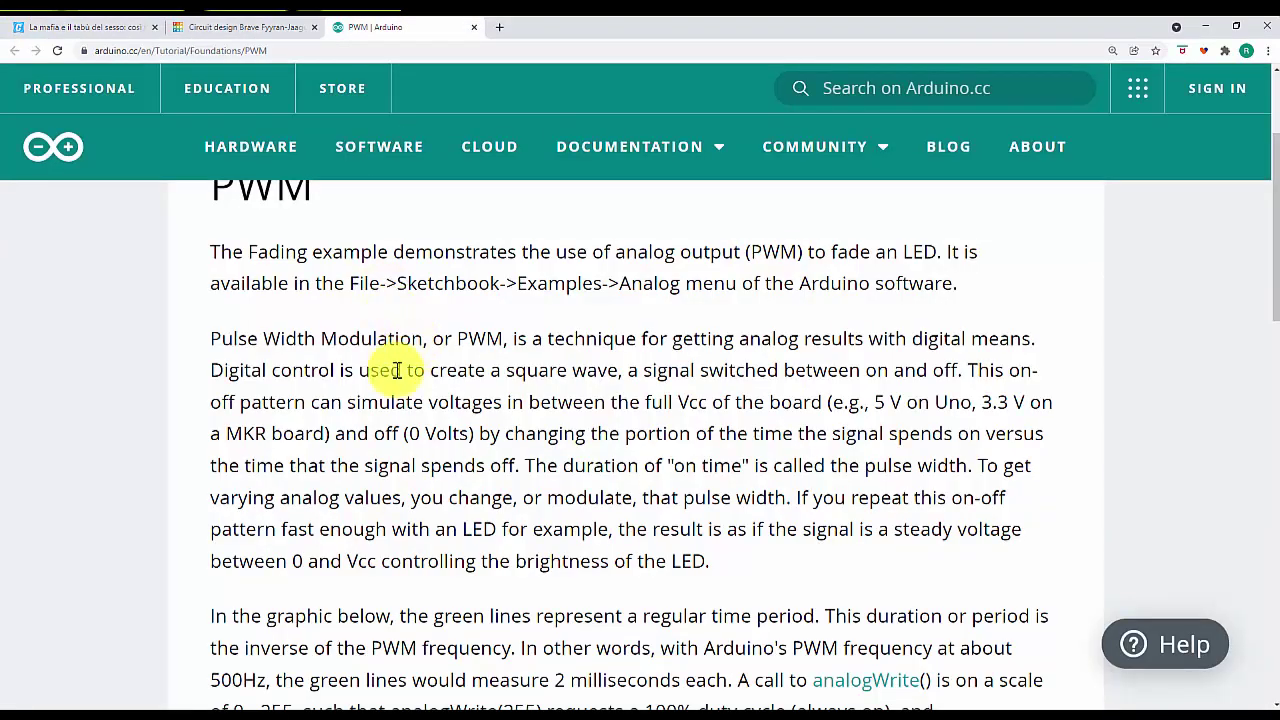
pyautogui.scroll(1, 350, 400)
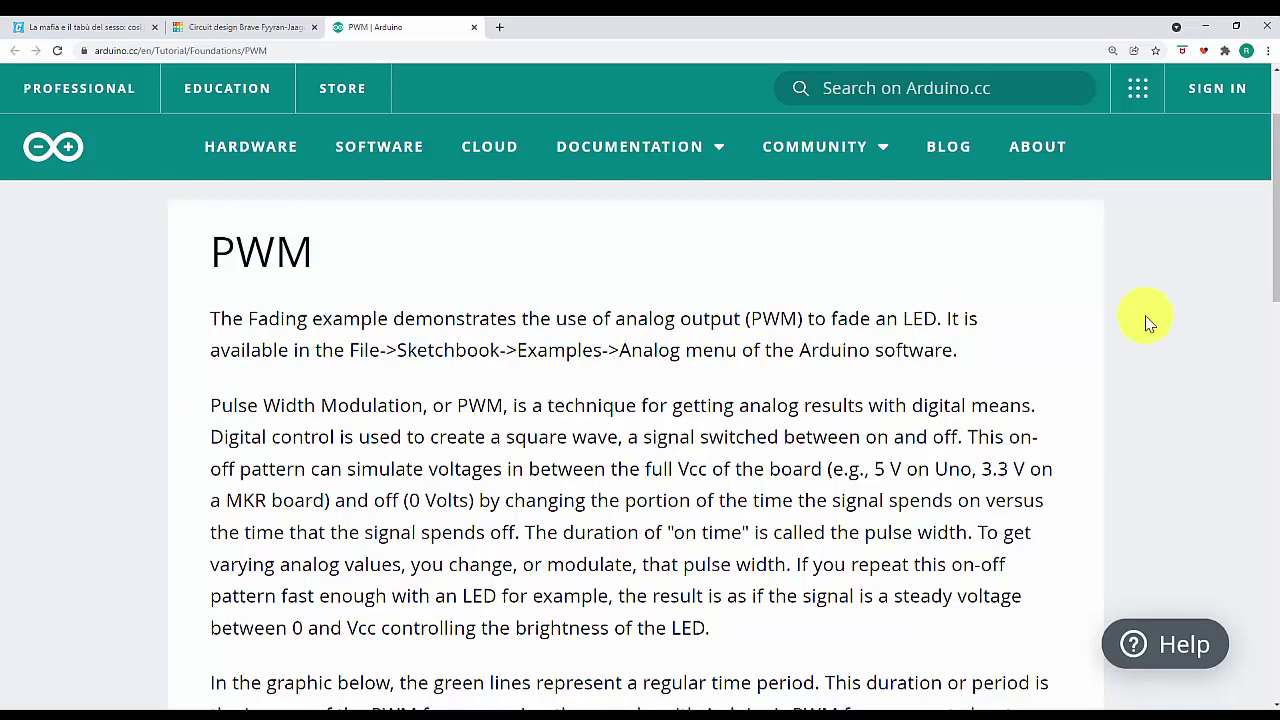
pyautogui.click(250, 27)
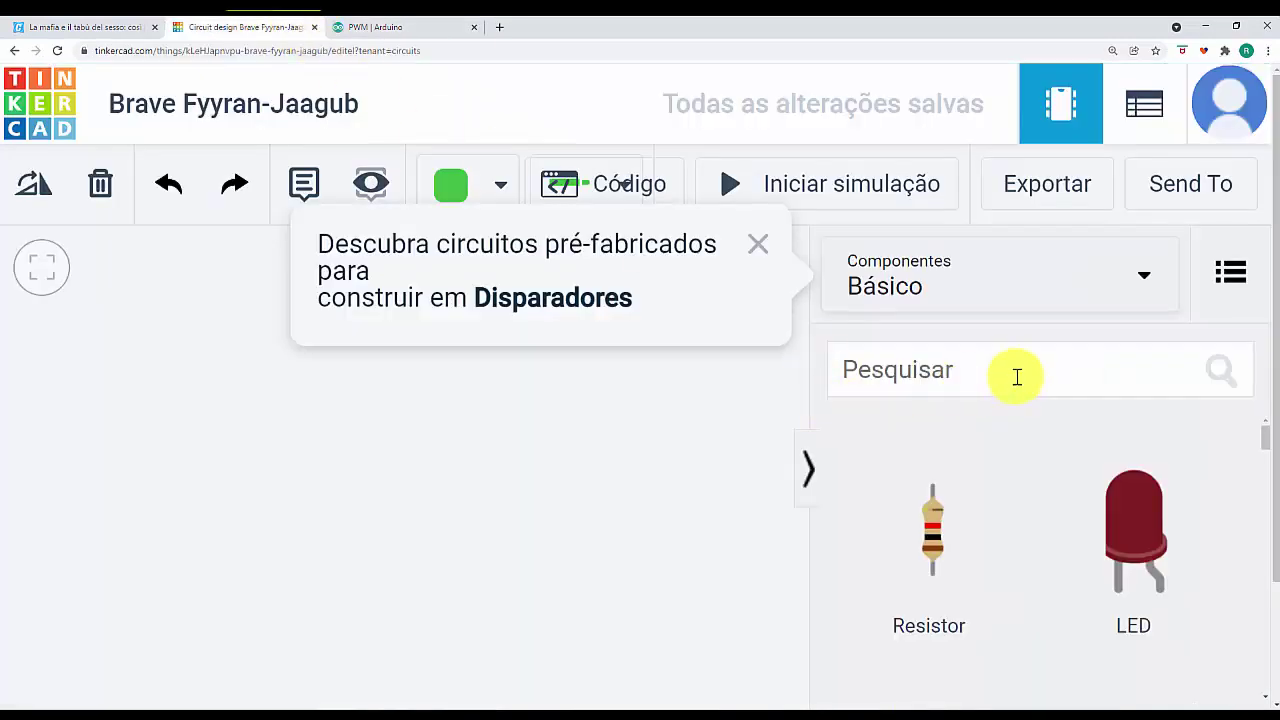
# Step: Show the Arduino starter circuits (Disparadores) in the component library
pyautogui.scroll(-1, 1100, 410)
pyautogui.scroll(1, 1100, 400)
pyautogui.click(1009, 280)
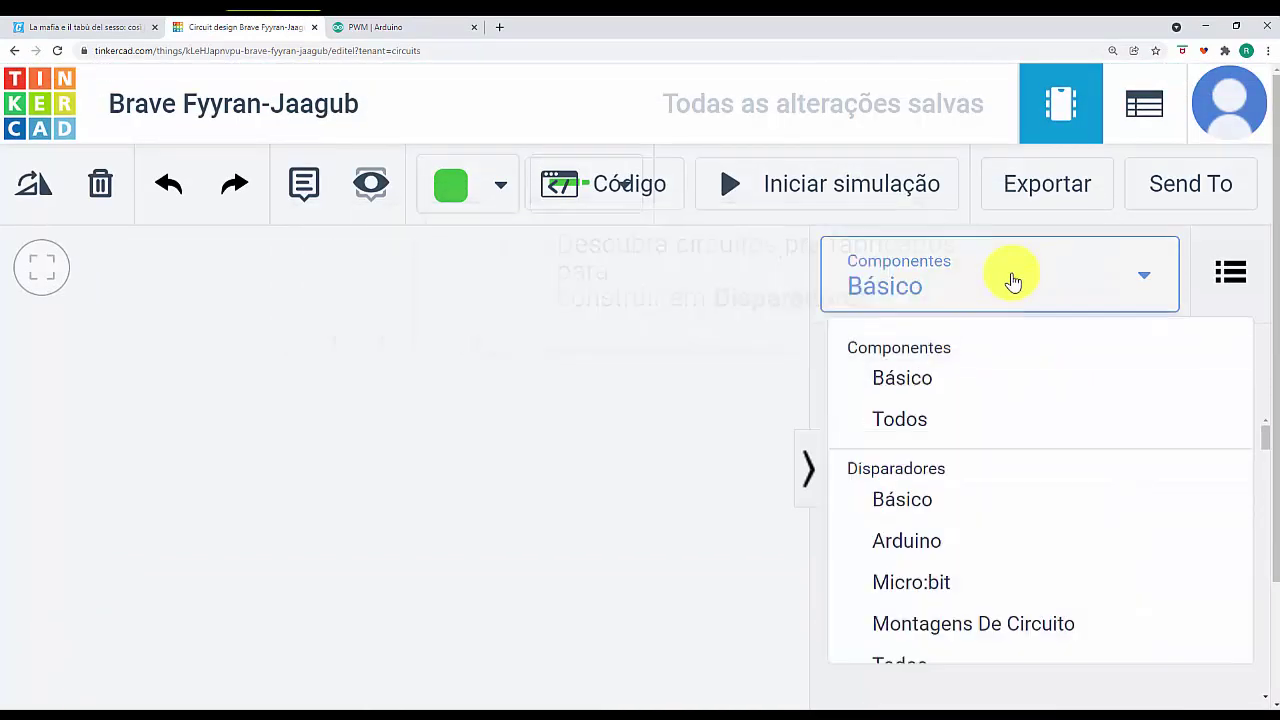
pyautogui.click(940, 540)
# Step: Browse through the whole collection of Arduino starter circuits and come back to its beginning
pyautogui.scroll(-6, 1150, 470)
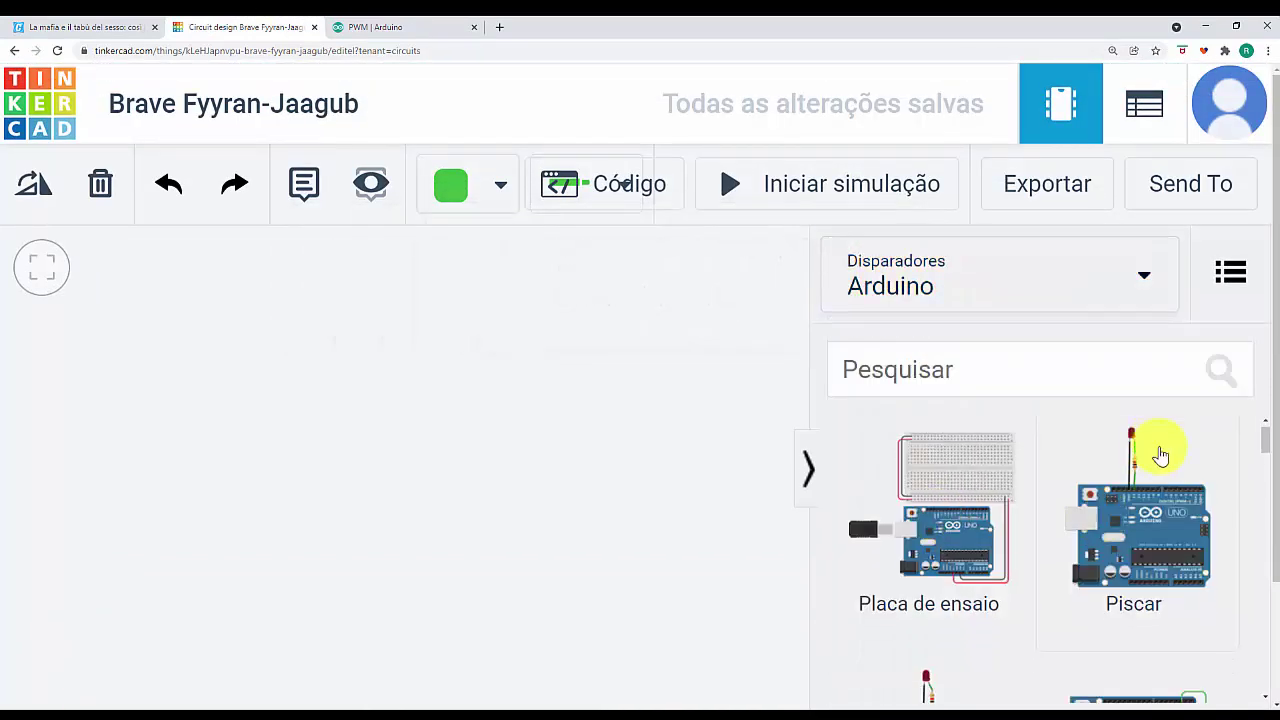
pyautogui.scroll(-5, 1160, 456)
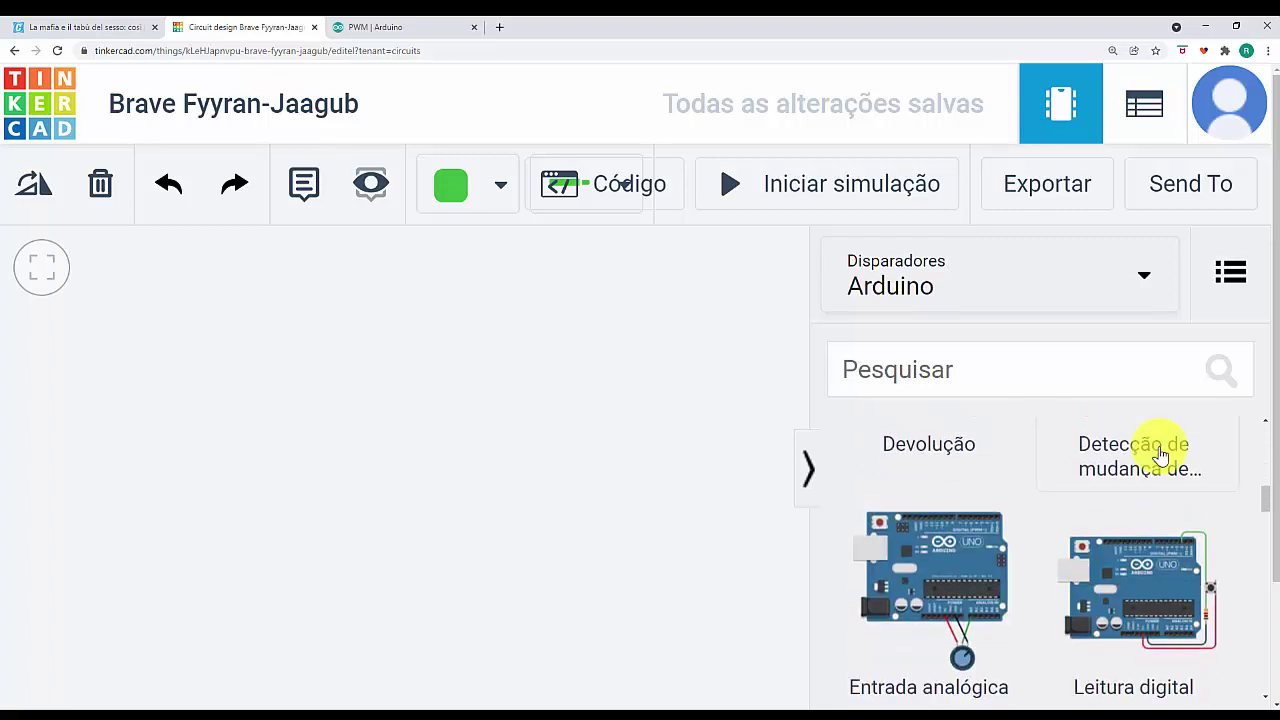
pyautogui.scroll(-5, 1160, 456)
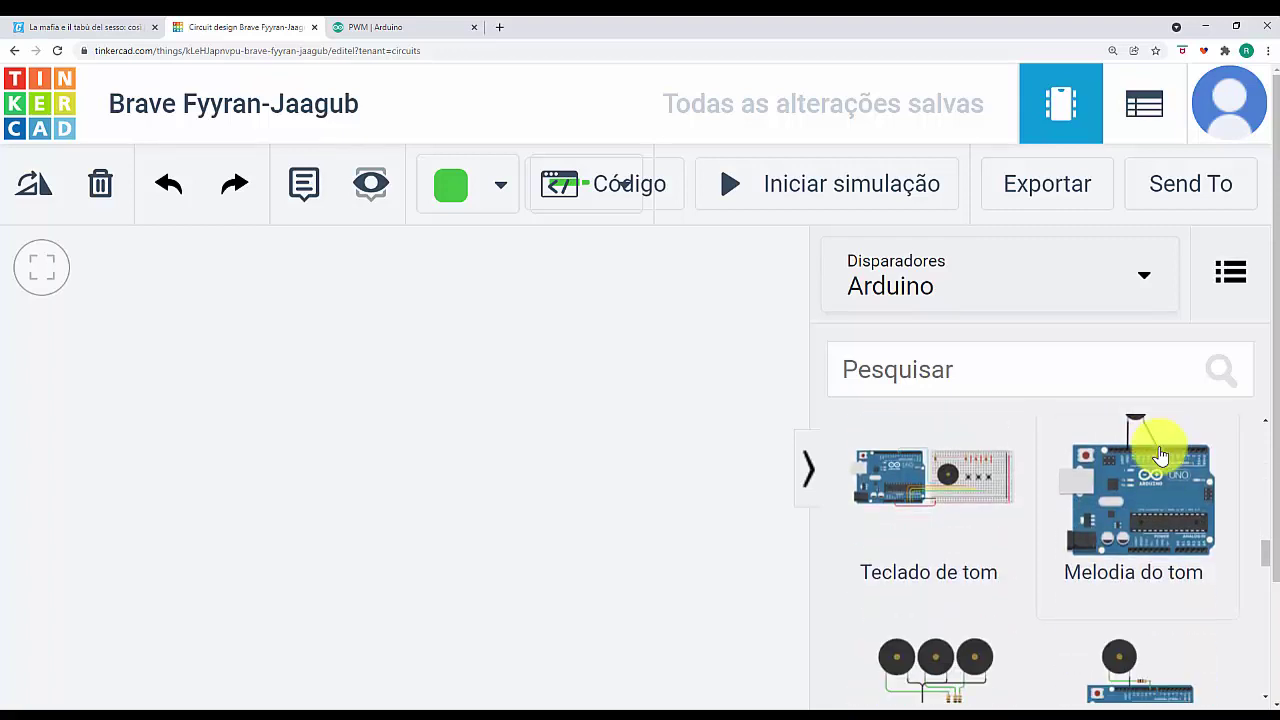
pyautogui.scroll(-5, 1160, 456)
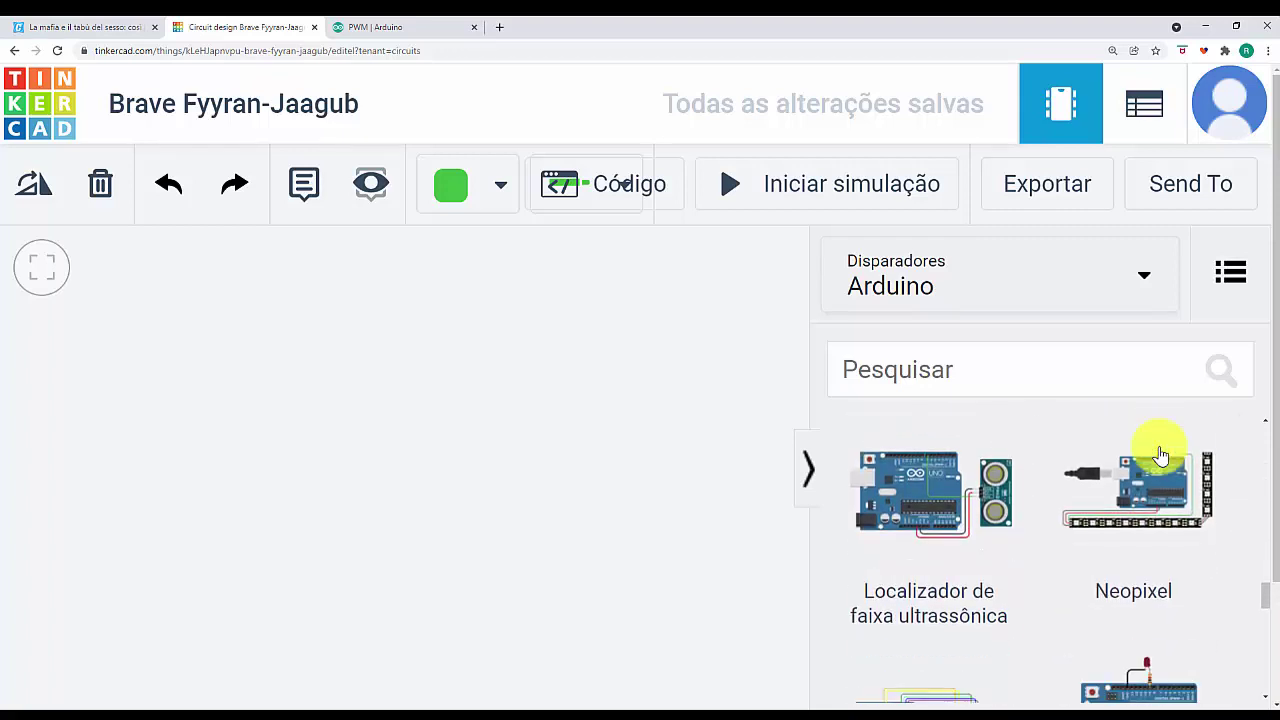
pyautogui.scroll(-2, 1160, 456)
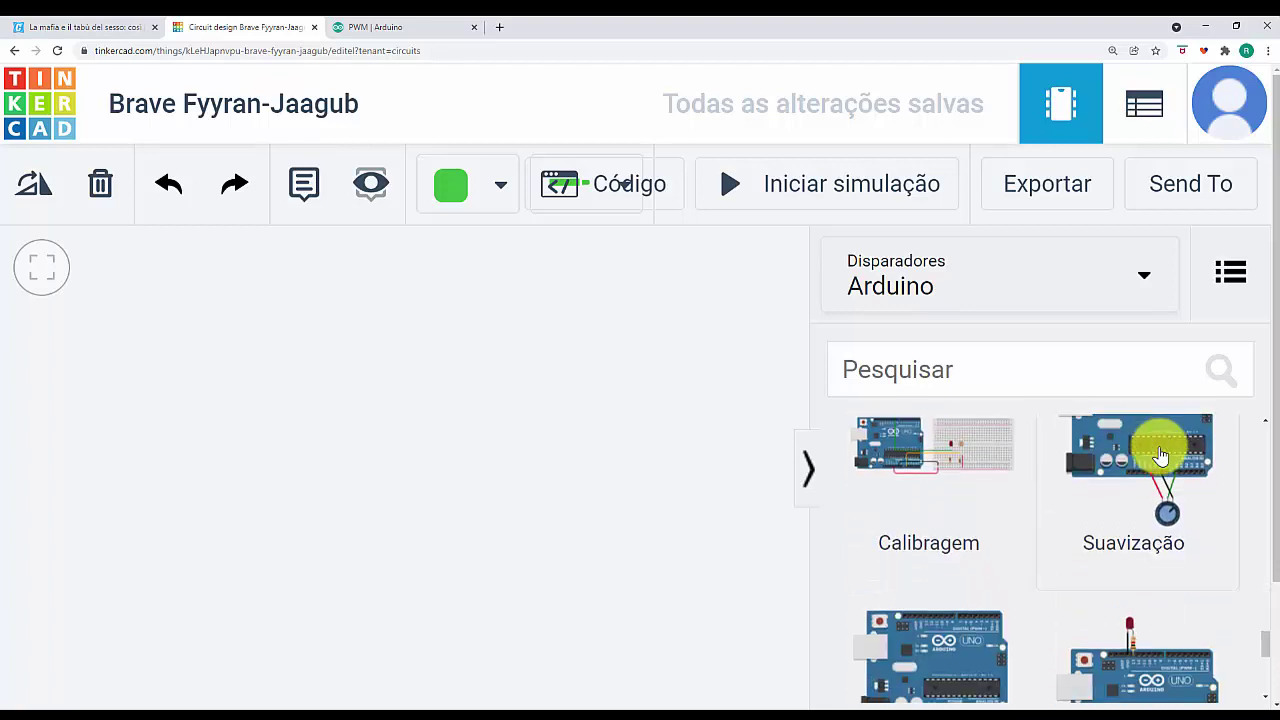
pyautogui.scroll(-5, 1160, 456)
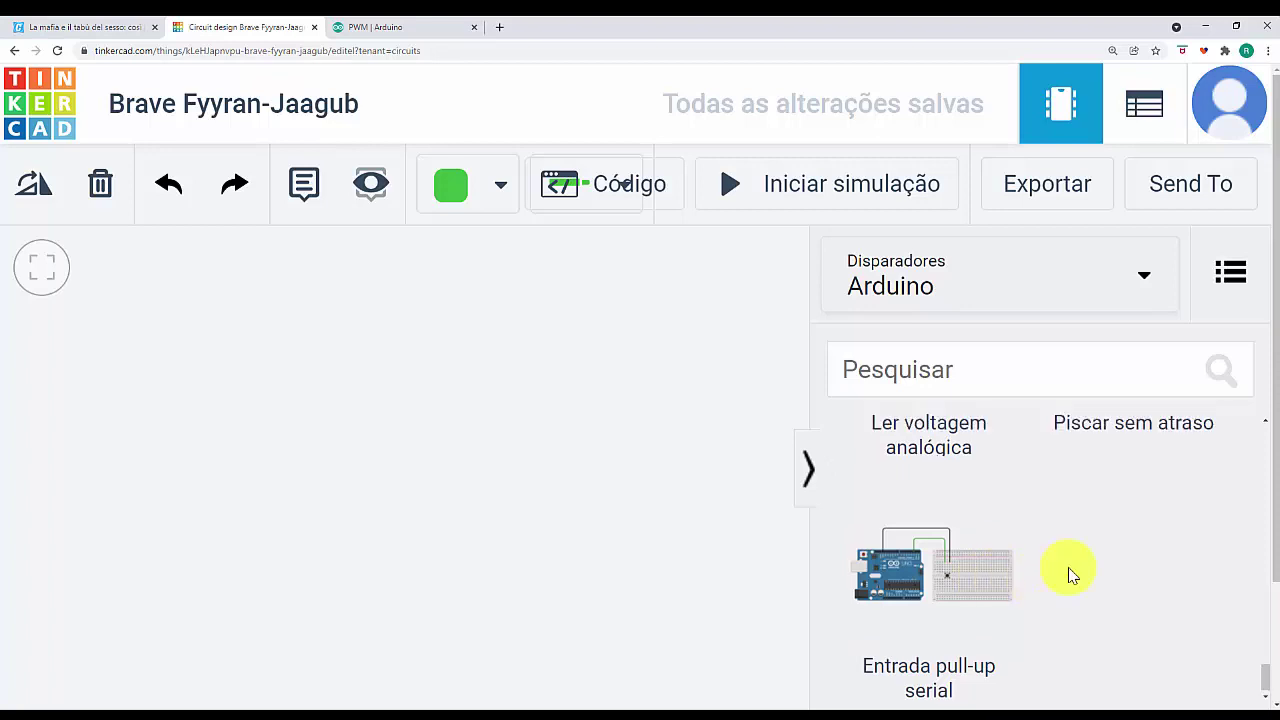
pyautogui.scroll(3, 1066, 572)
pyautogui.scroll(3, 1070, 575)
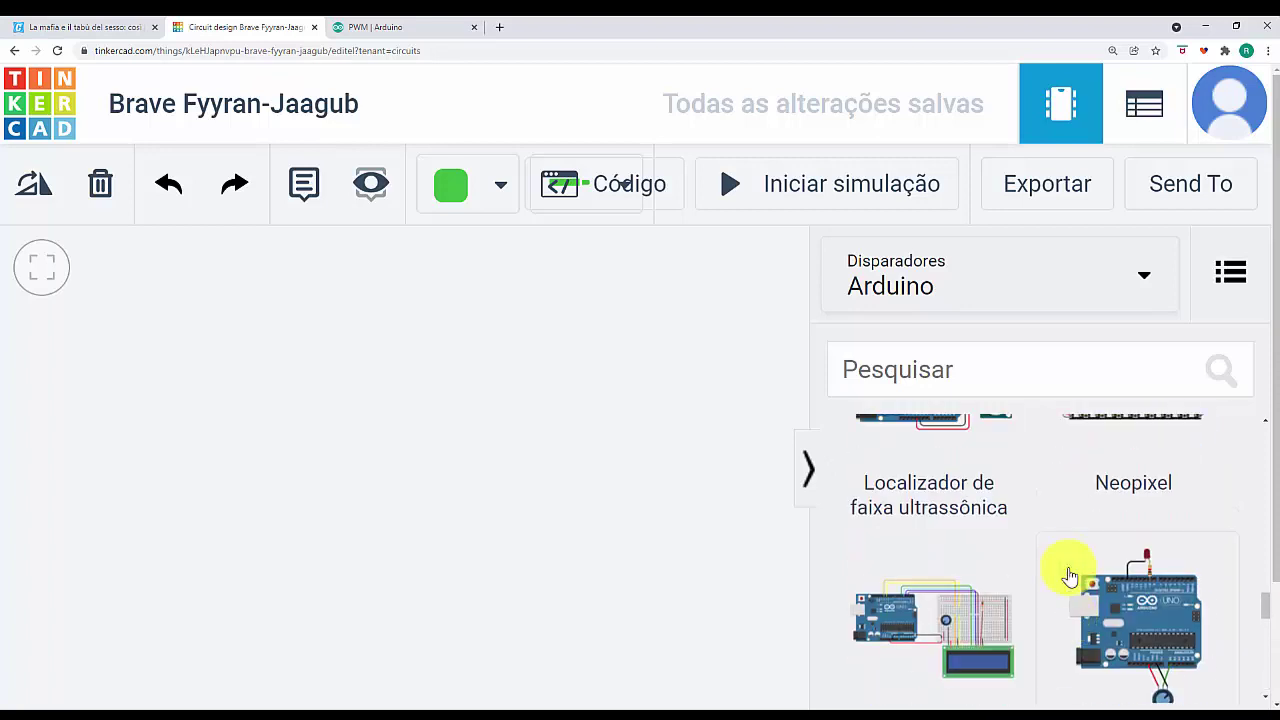
pyautogui.scroll(4, 1070, 575)
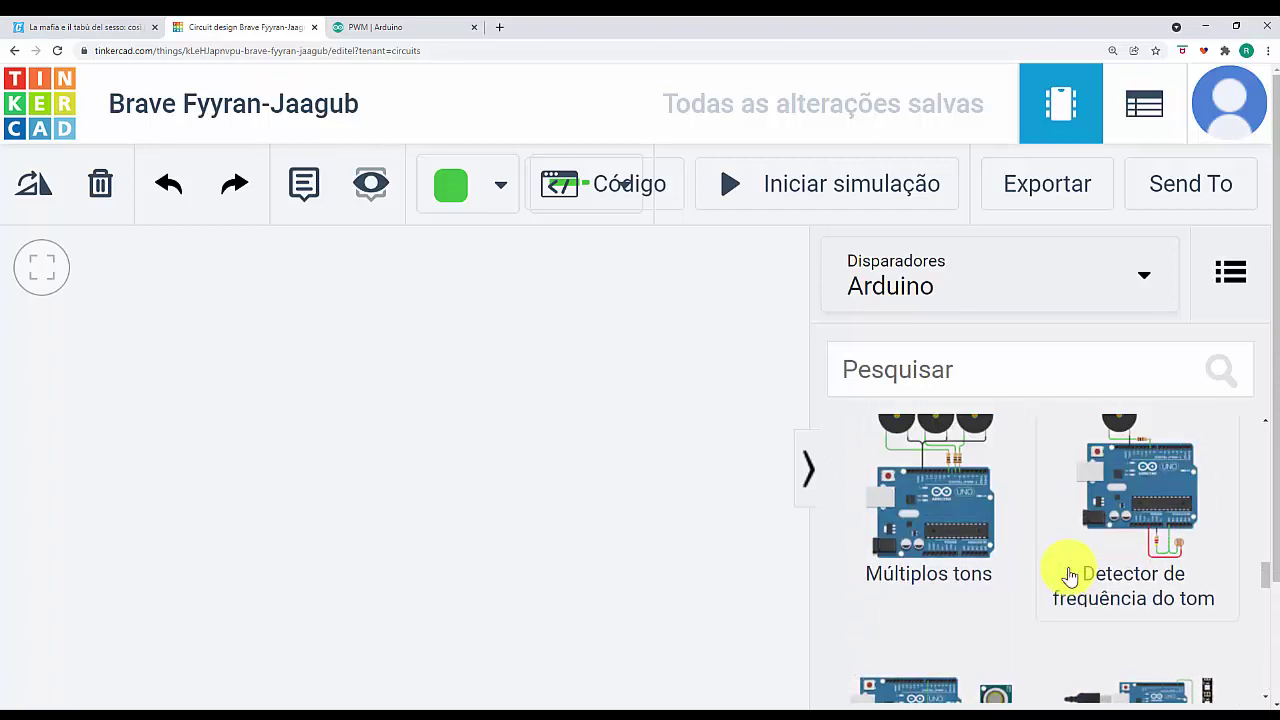
pyautogui.scroll(5, 1070, 575)
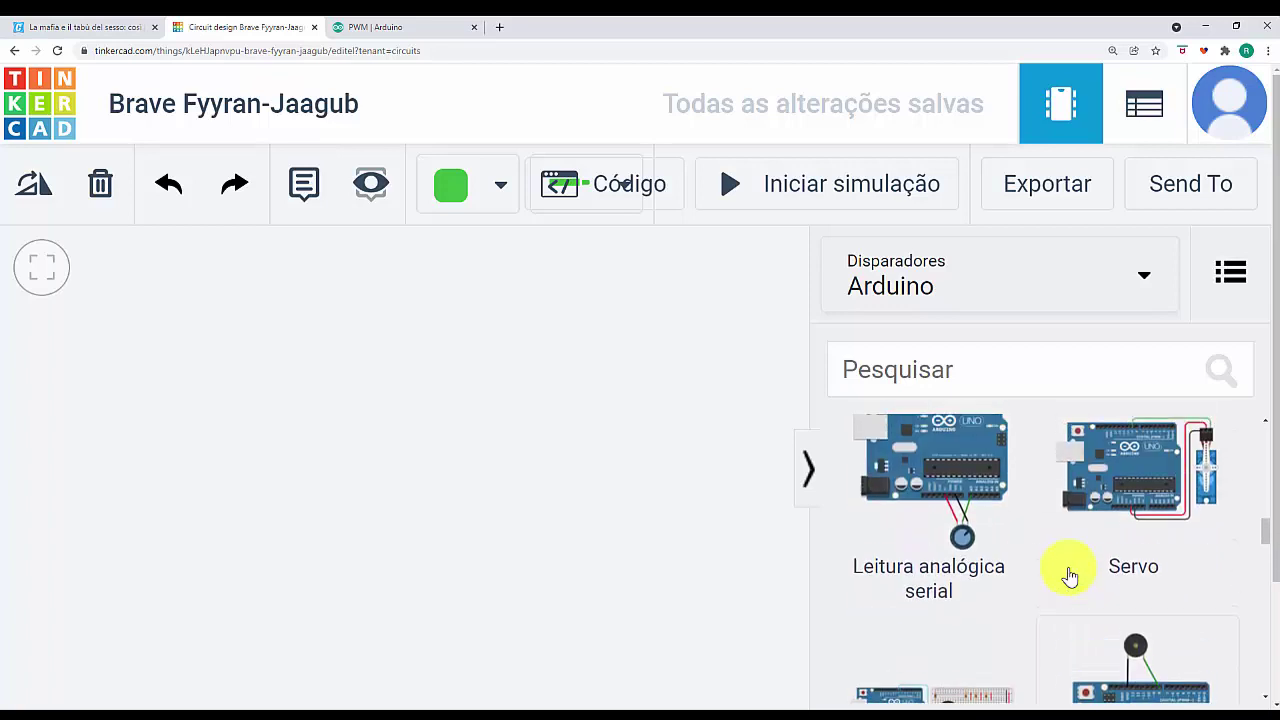
pyautogui.scroll(4, 1070, 575)
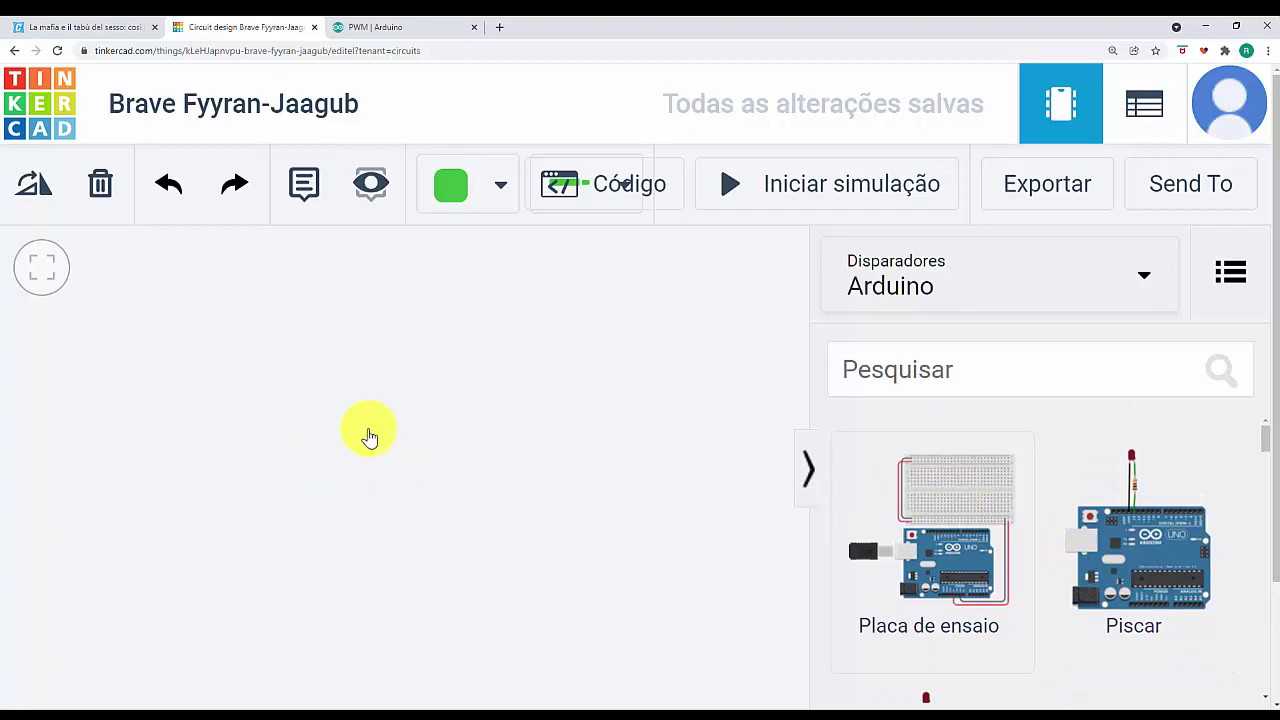
# Step: Place the Placa de ensaio starter in the workspace and inspect the Arduino Uno's PWM-marked digital pins up close
pyautogui.click(366, 431)
pyautogui.click(391, 491)
pyautogui.scroll(4, 390, 490)
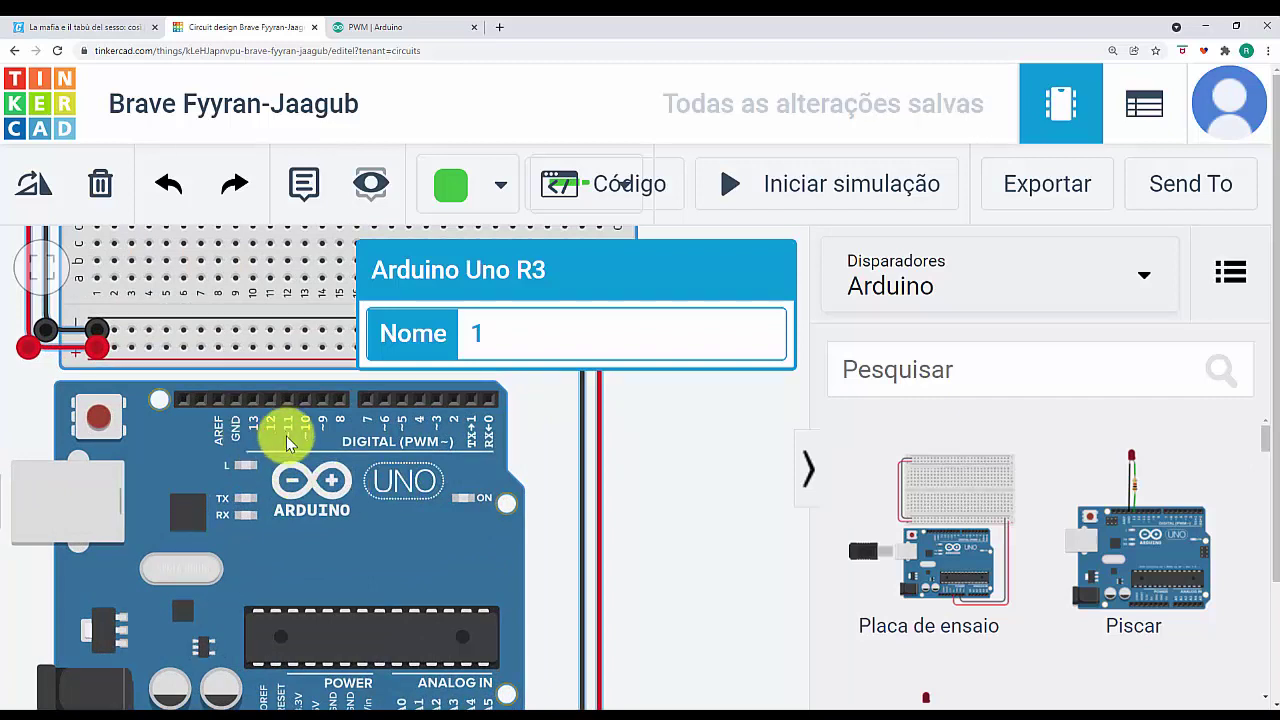
pyautogui.scroll(2, 335, 449)
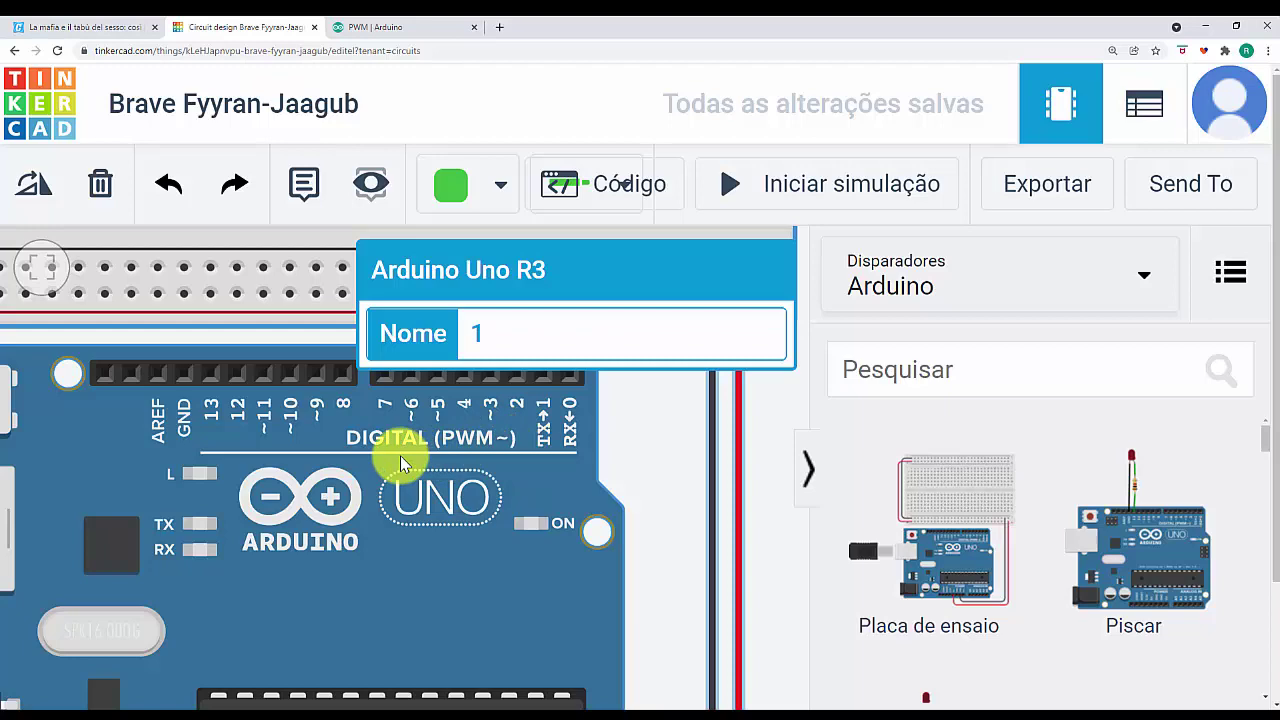
pyautogui.scroll(-3, 398, 462)
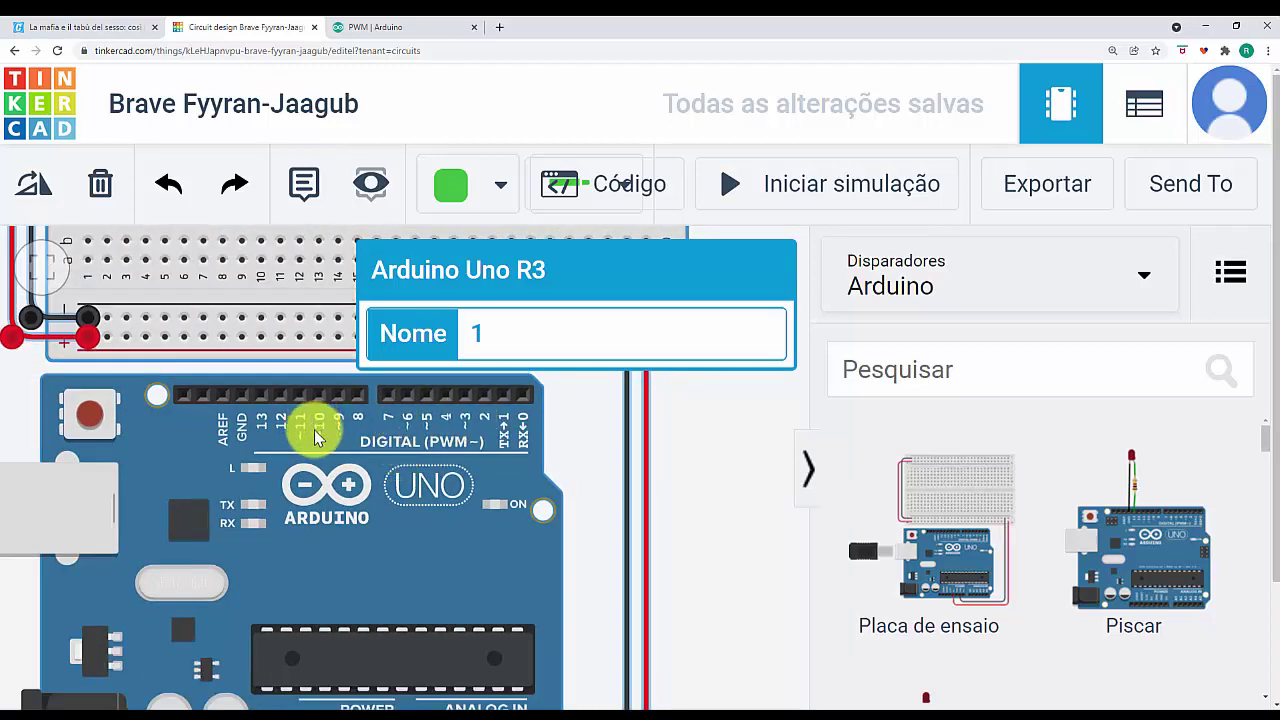
pyautogui.scroll(-4, 312, 425)
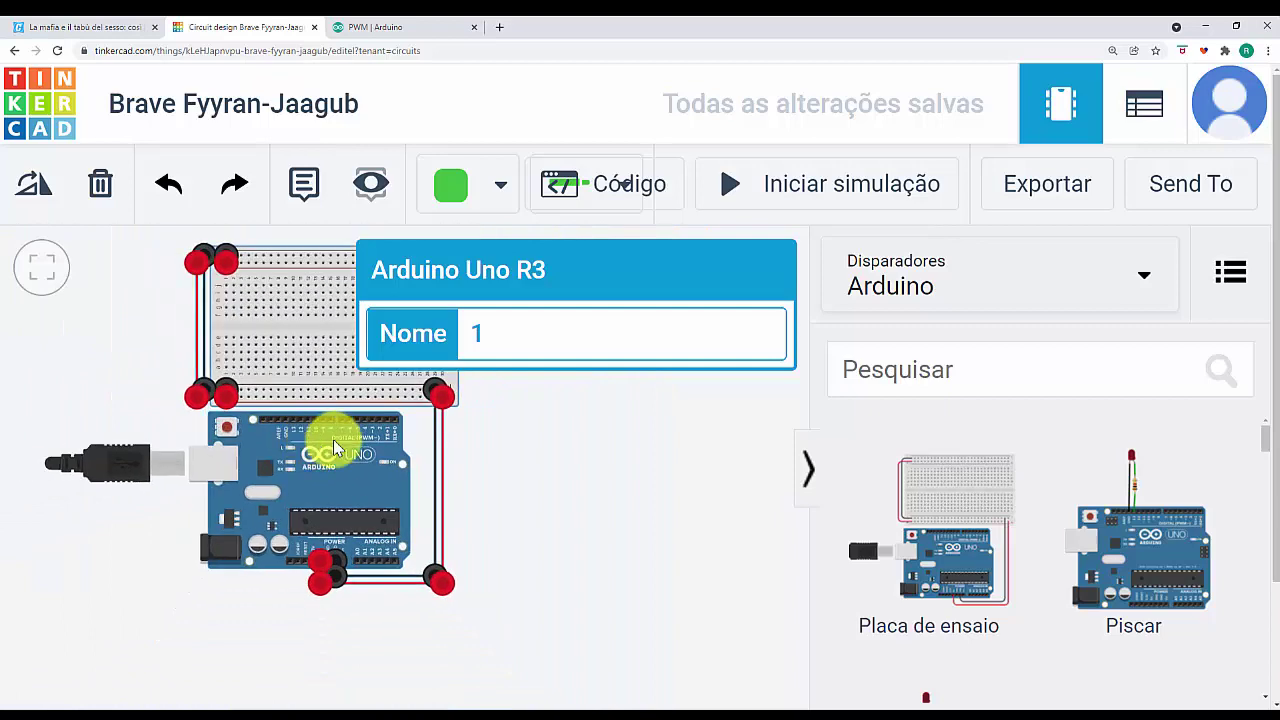
# Step: Read the Arduino PWM page's explanation and examine the duty cycle diagrams from analogWrite(0) to analogWrite(255)
pyautogui.click(424, 24)
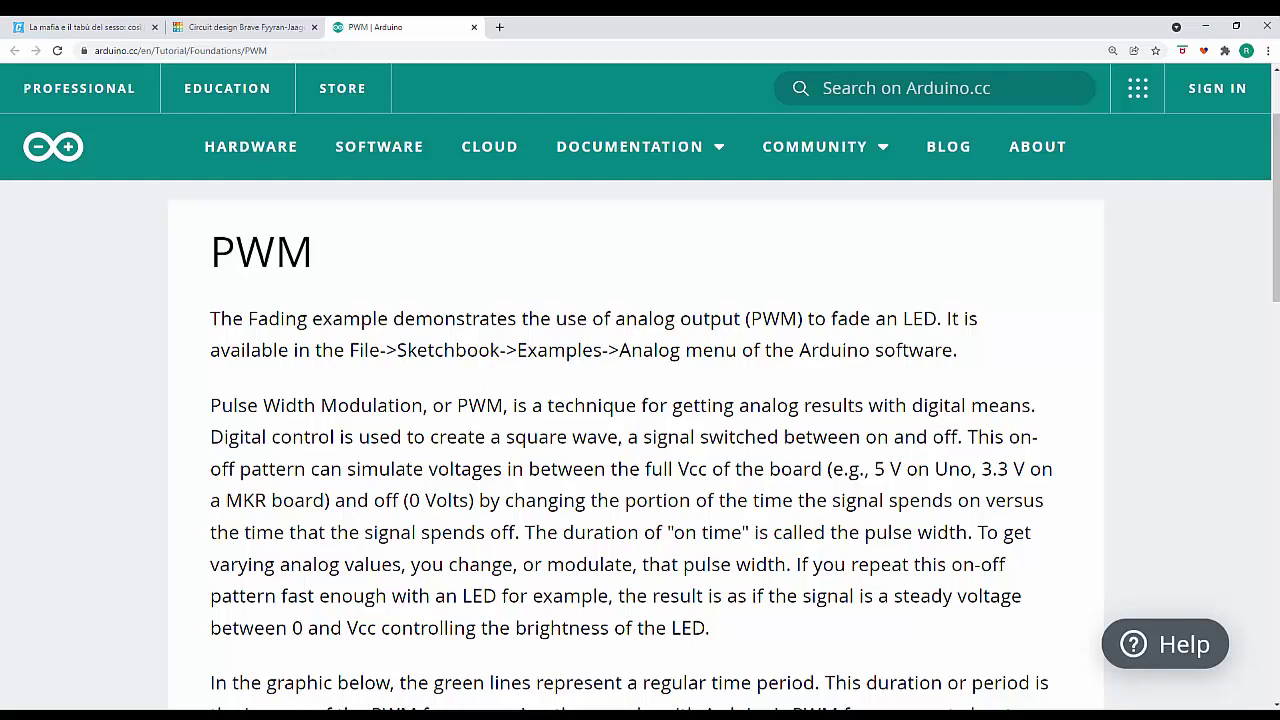
pyautogui.scroll(-1, 848, 400)
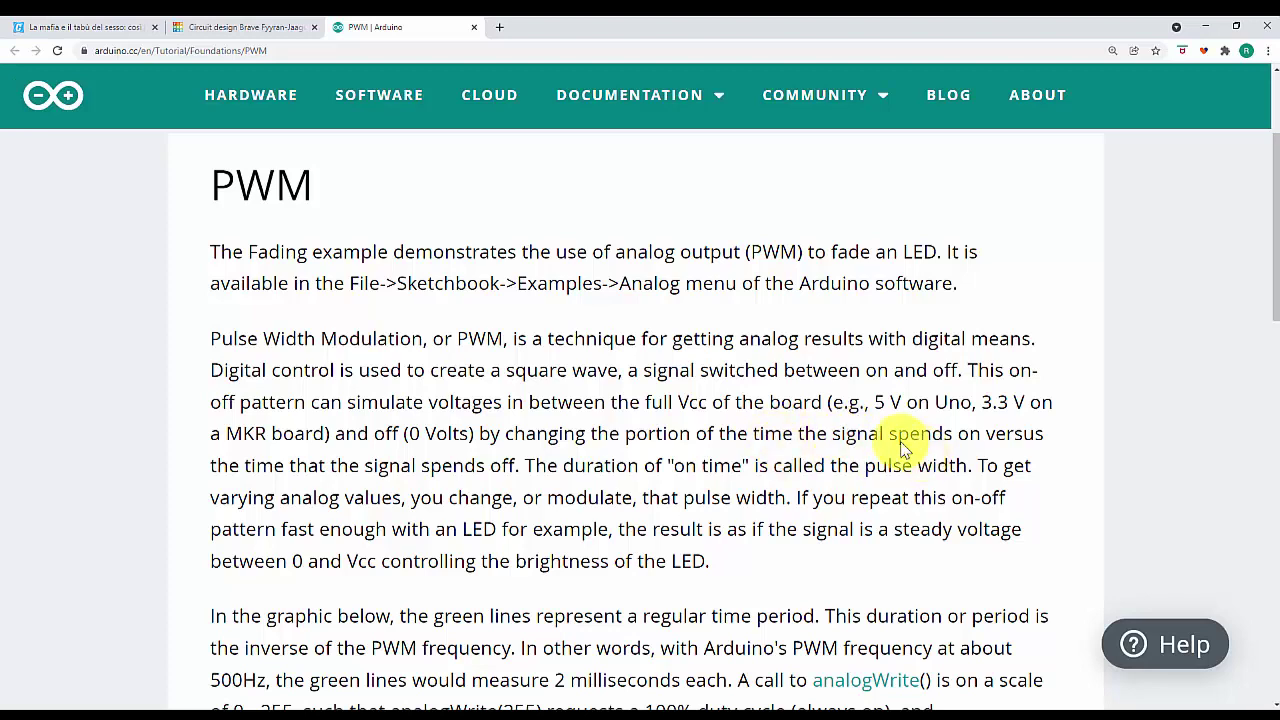
pyautogui.scroll(-2, 755, 432)
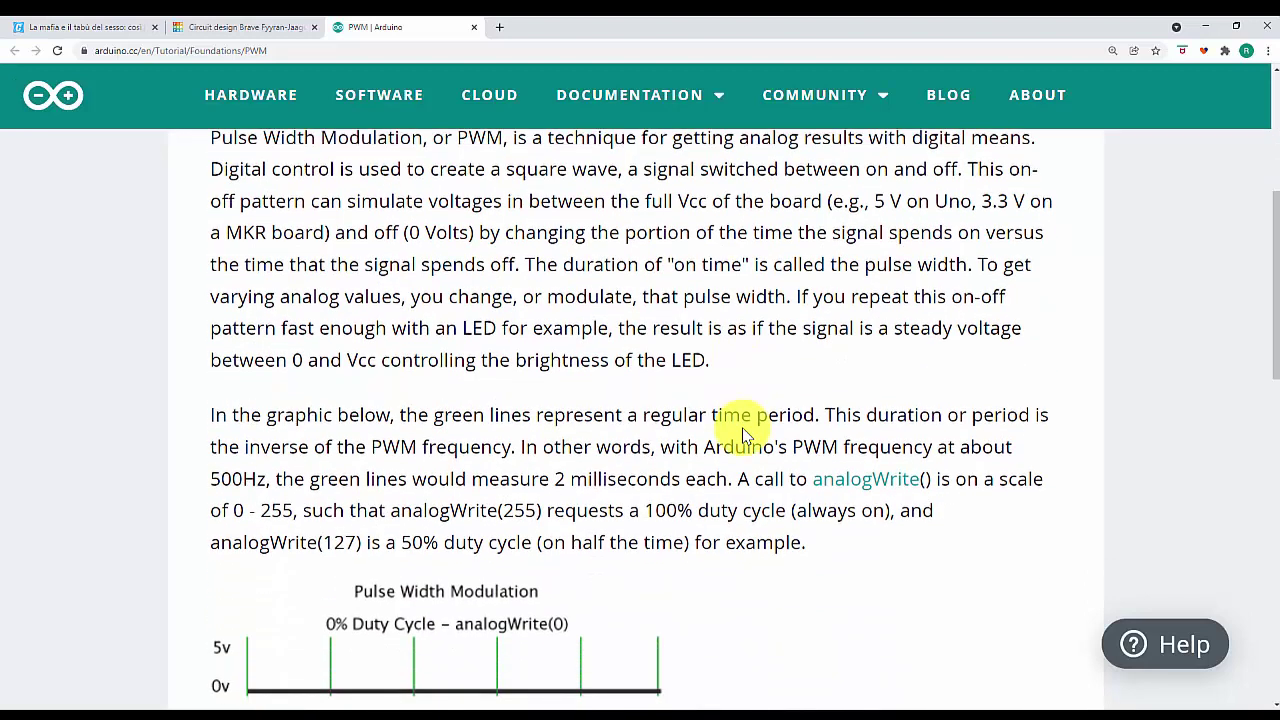
pyautogui.scroll(-1, 748, 430)
pyautogui.scroll(-1, 743, 434)
pyautogui.scroll(-1, 1143, 457)
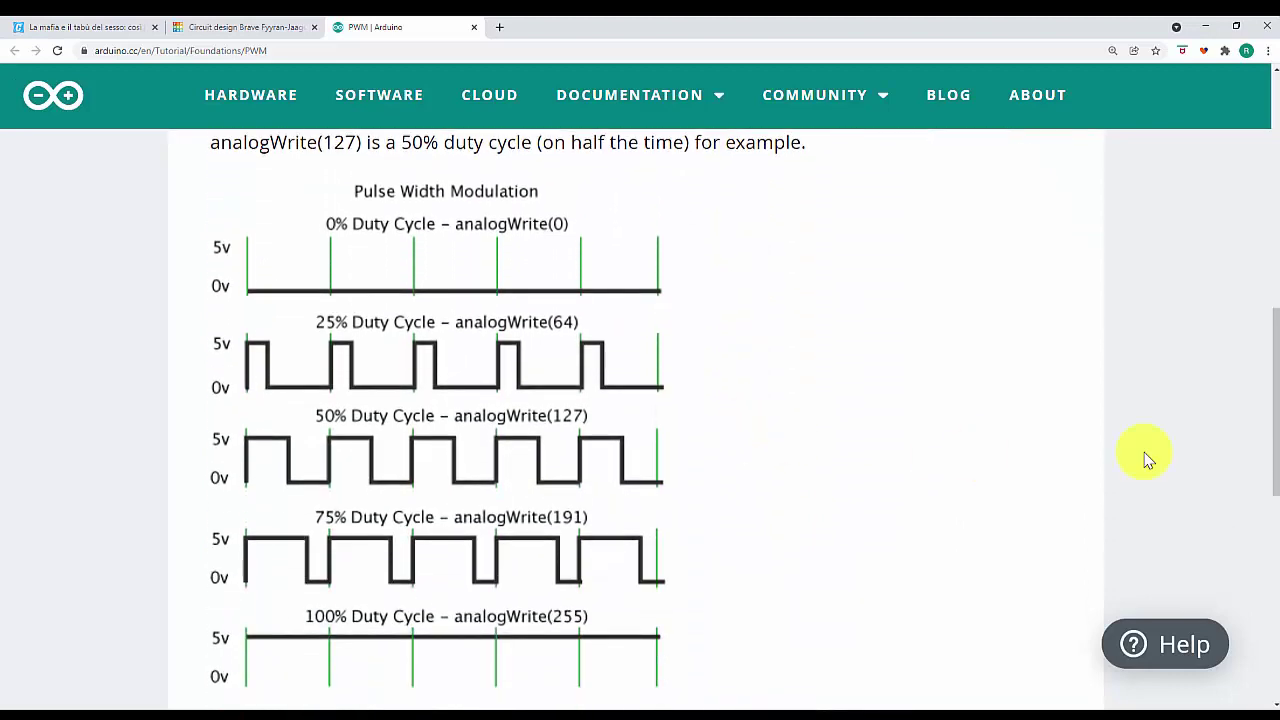
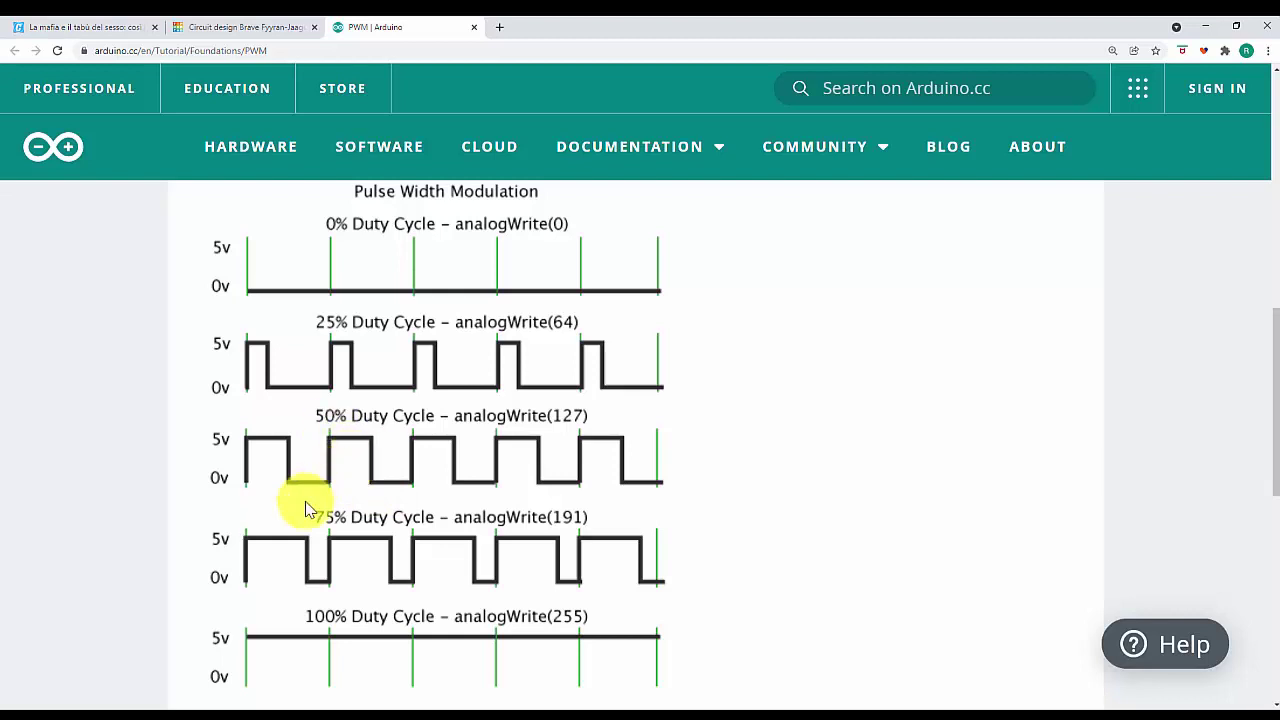
pyautogui.scroll(-1, 290, 540)
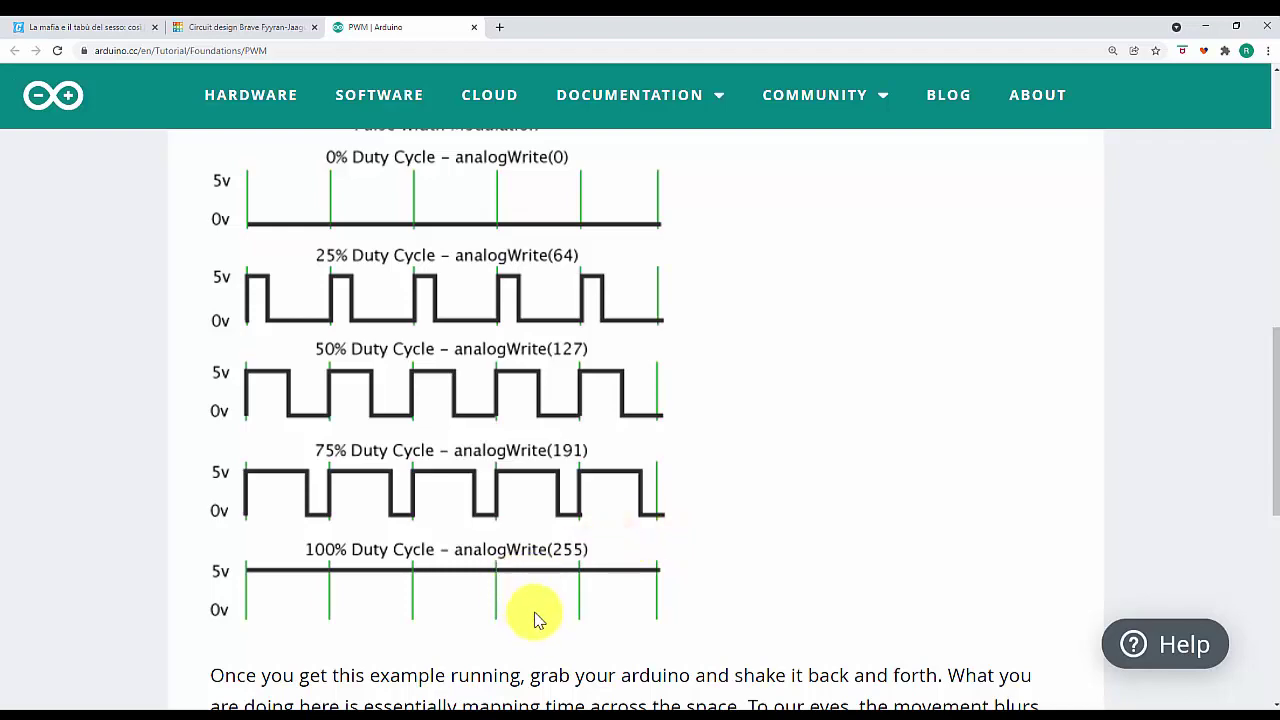
pyautogui.scroll(2, 780, 534)
pyautogui.scroll(1, 785, 538)
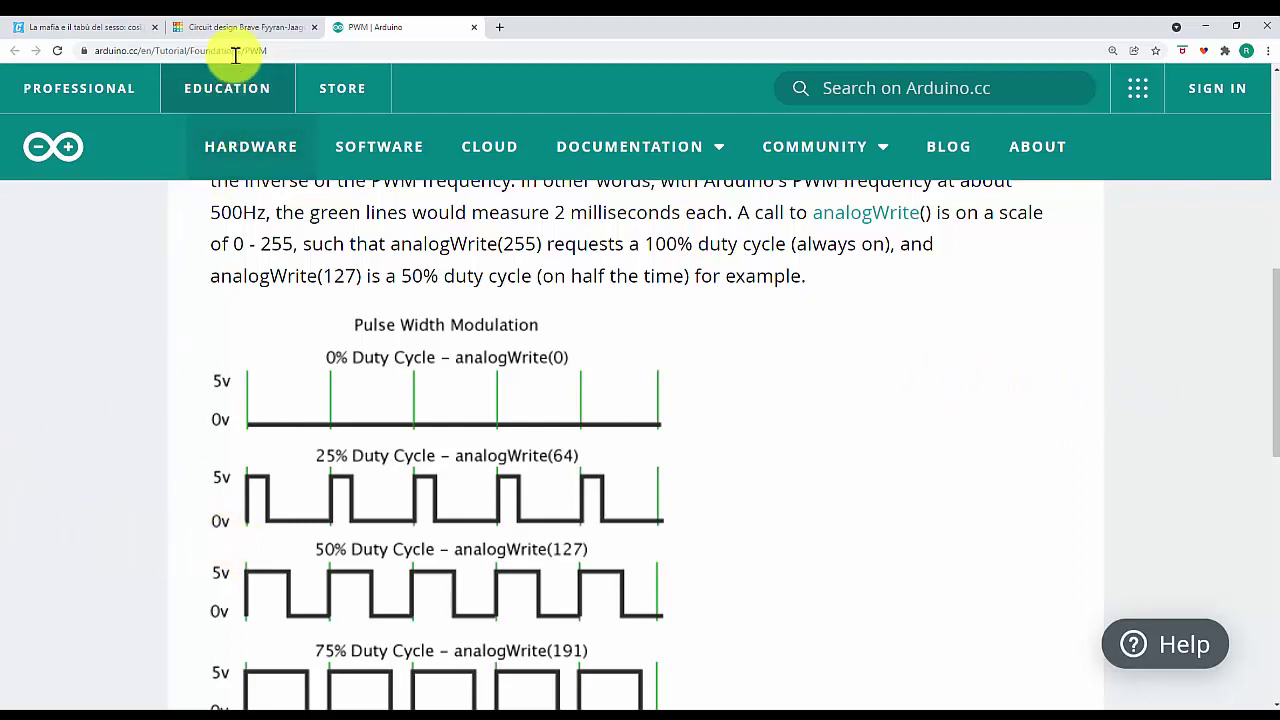
# Step: Return to the circuit design, deselect the Arduino board and rename the project as Arduino-pwm
pyautogui.click(239, 33)
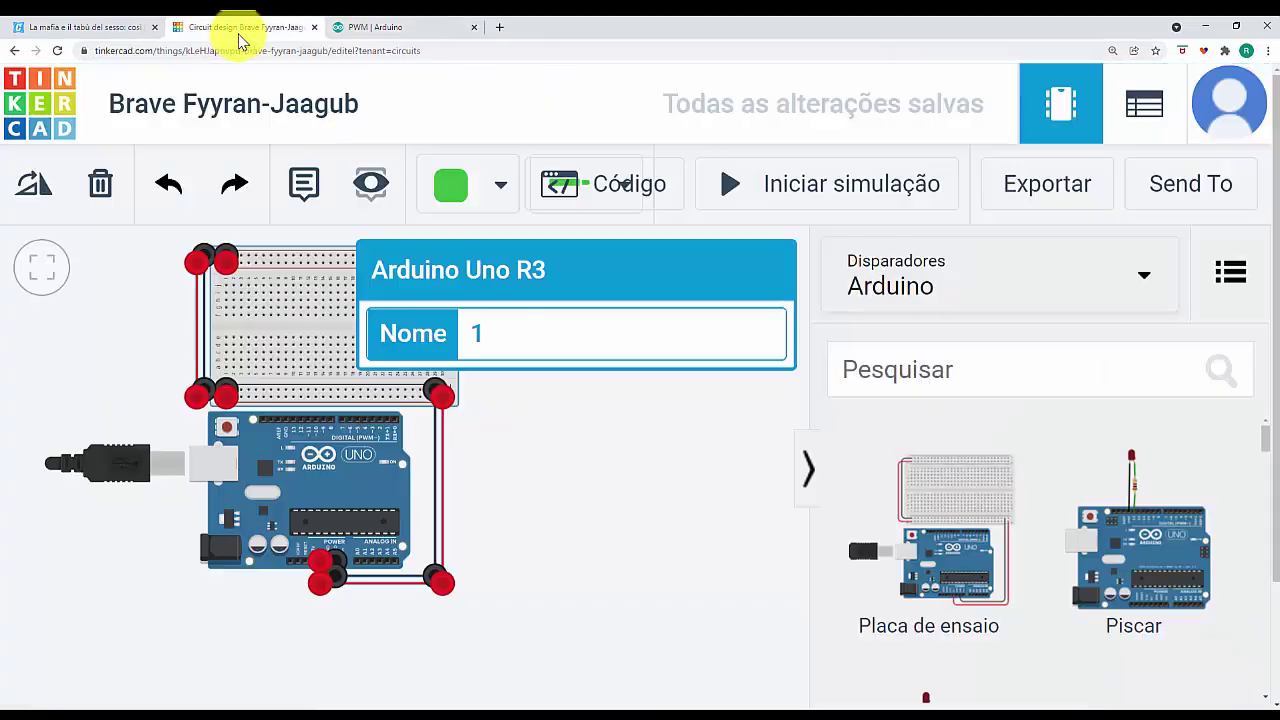
pyautogui.click(657, 560)
pyautogui.click(191, 112)
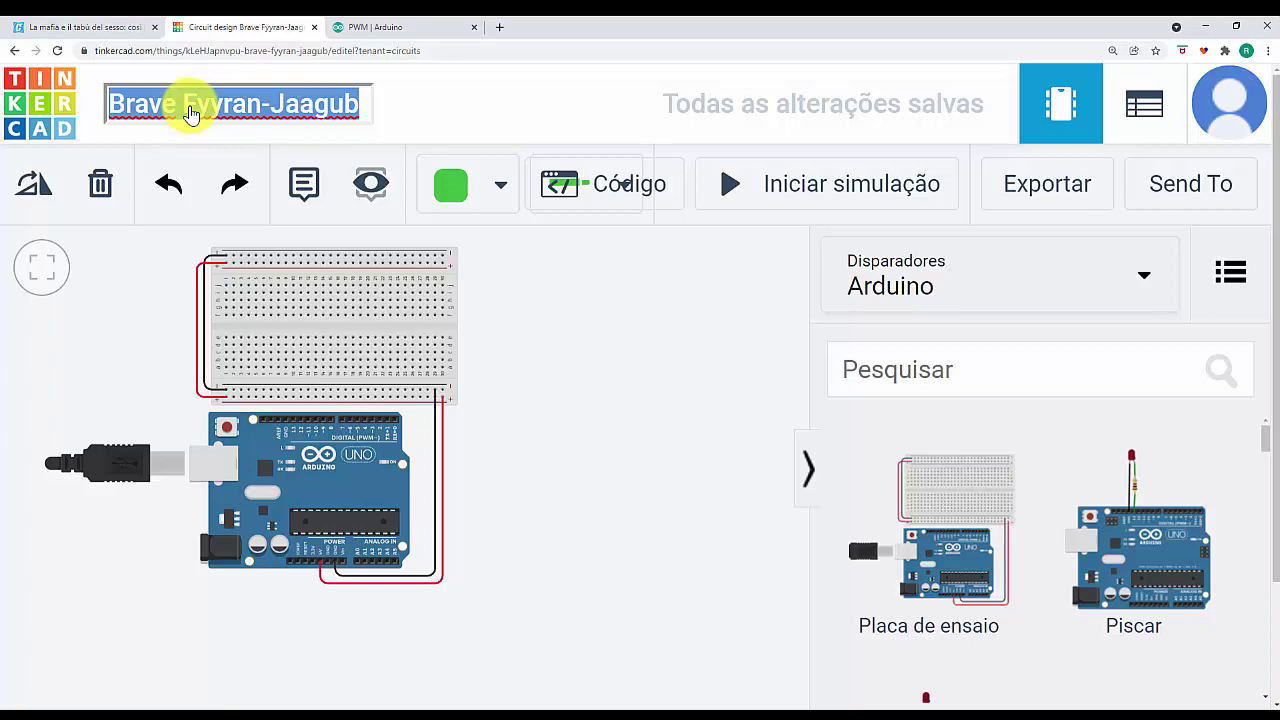
pyautogui.write('Arduino-pew')
pyautogui.press('BackSpace')
pyautogui.press('BackSpace')
pyautogui.write('wm')
pyautogui.press('Escape')
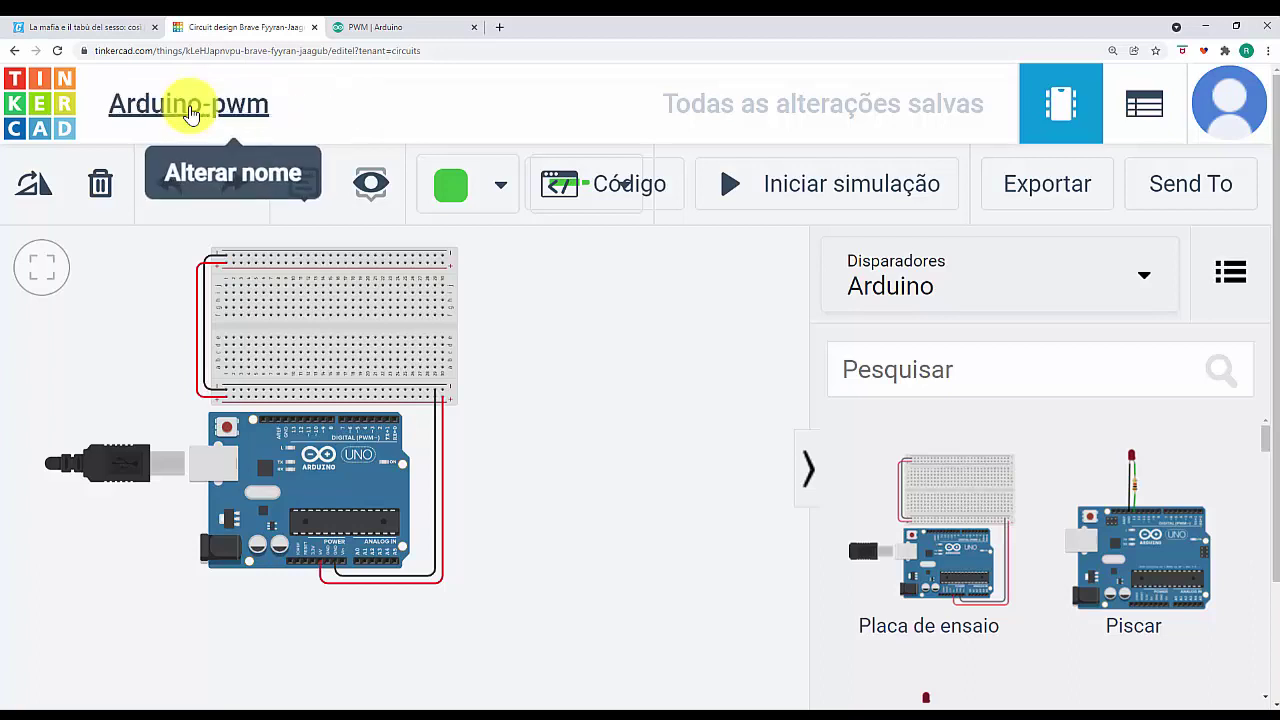
# Step: List all components (Todos) in the library and place a resistor upright on the lower half of the breadboard
pyautogui.click(1054, 278)
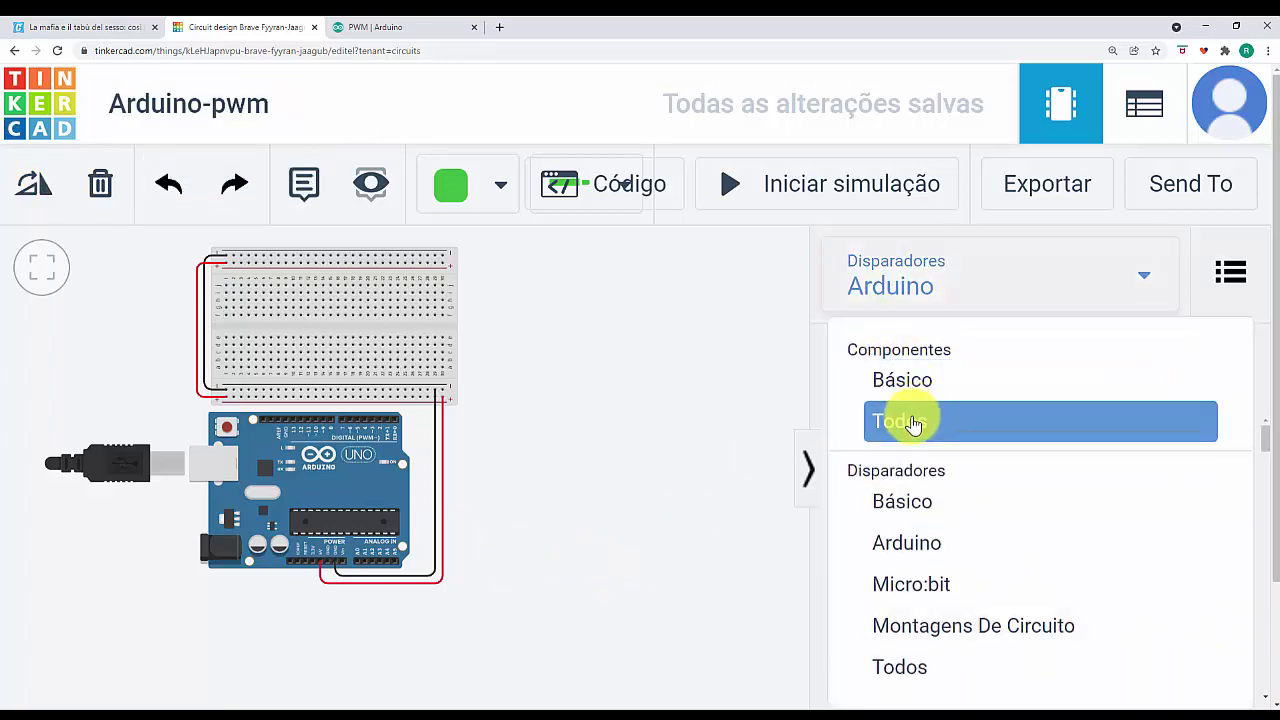
pyautogui.click(916, 420)
pyautogui.click(955, 381)
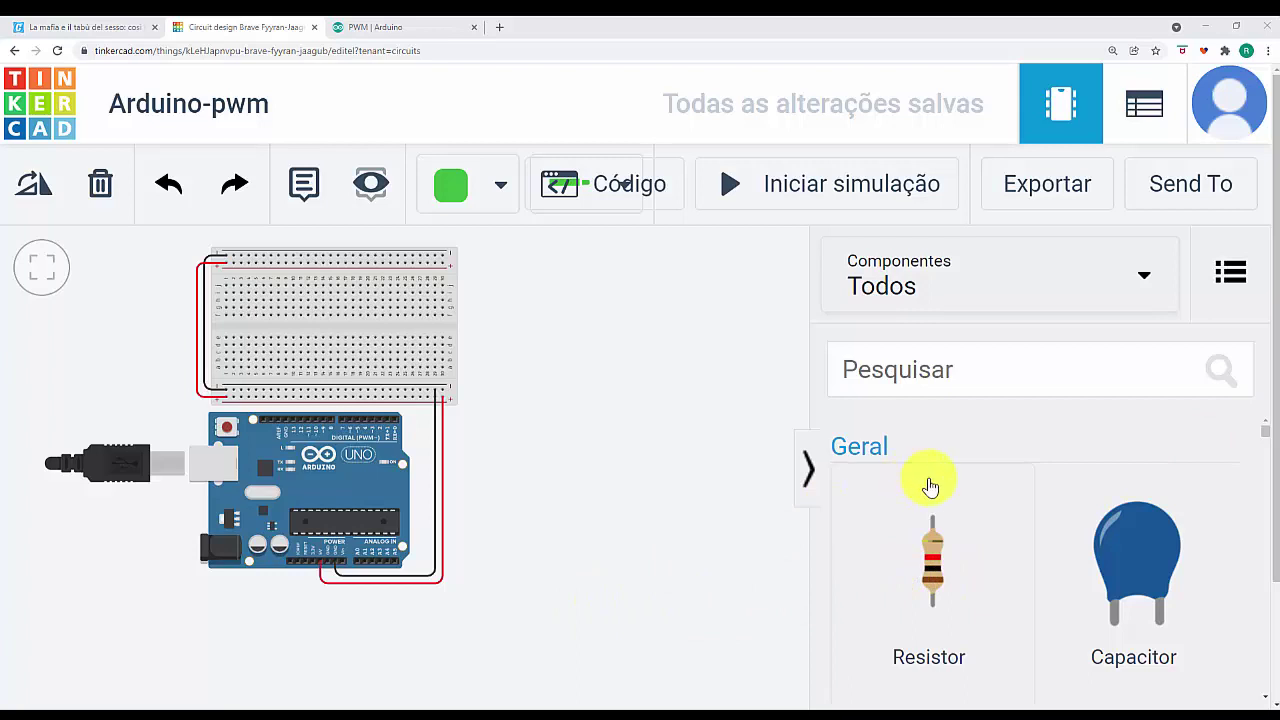
pyautogui.moveTo(932, 560); pyautogui.dragTo(308, 370)
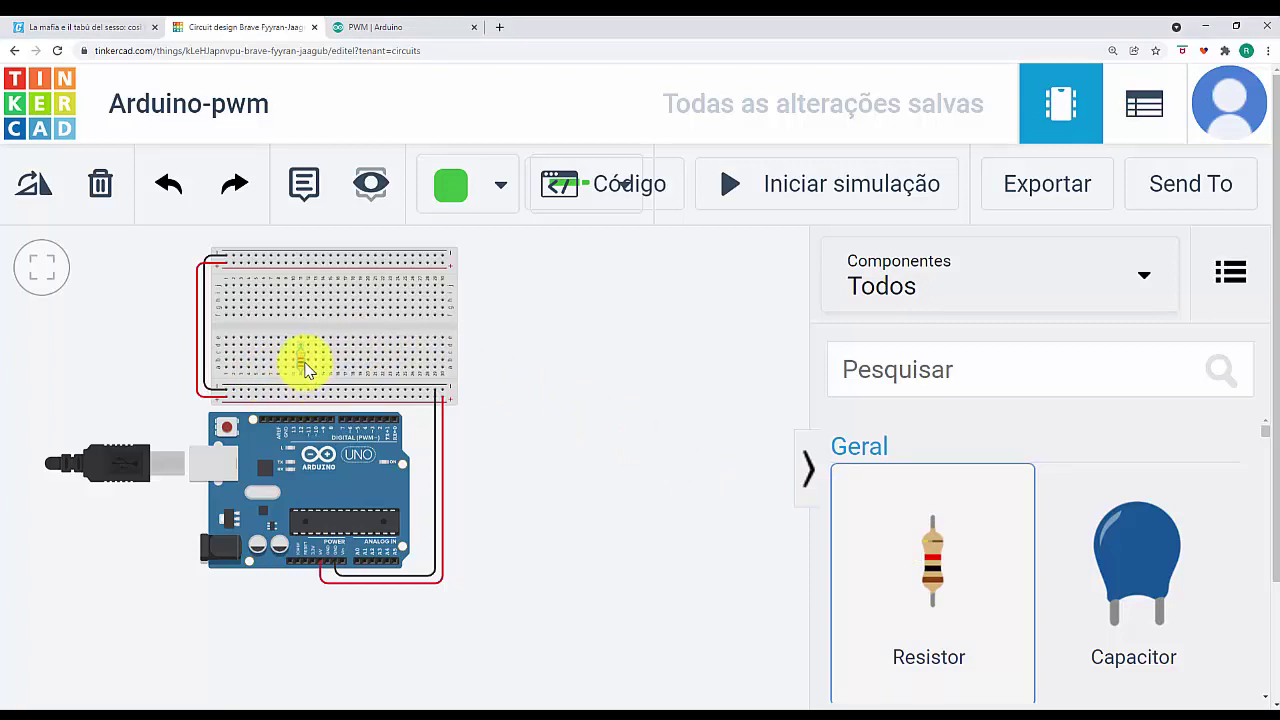
pyautogui.moveTo(306, 364); pyautogui.dragTo(268, 327)
pyautogui.moveTo(308, 401); pyautogui.dragTo(307, 374)
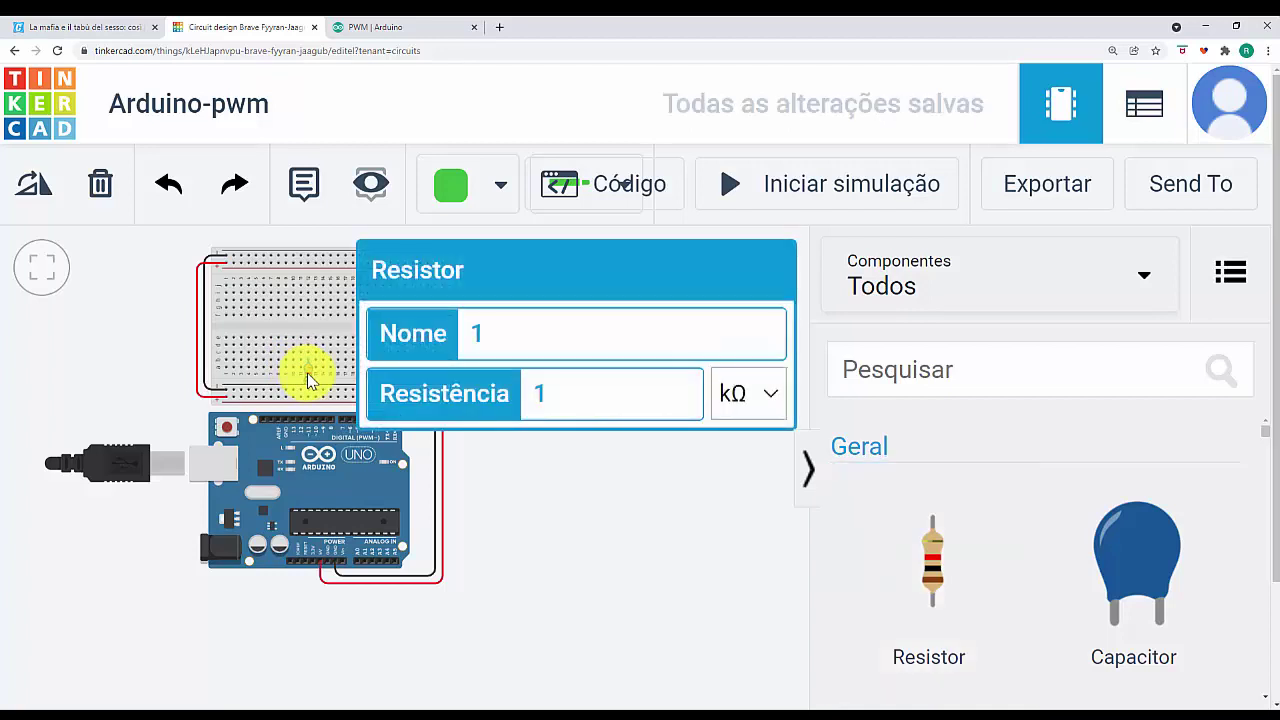
# Step: Set the resistor's resistance to 100 Ω
pyautogui.click(751, 394)
pyautogui.click(725, 571)
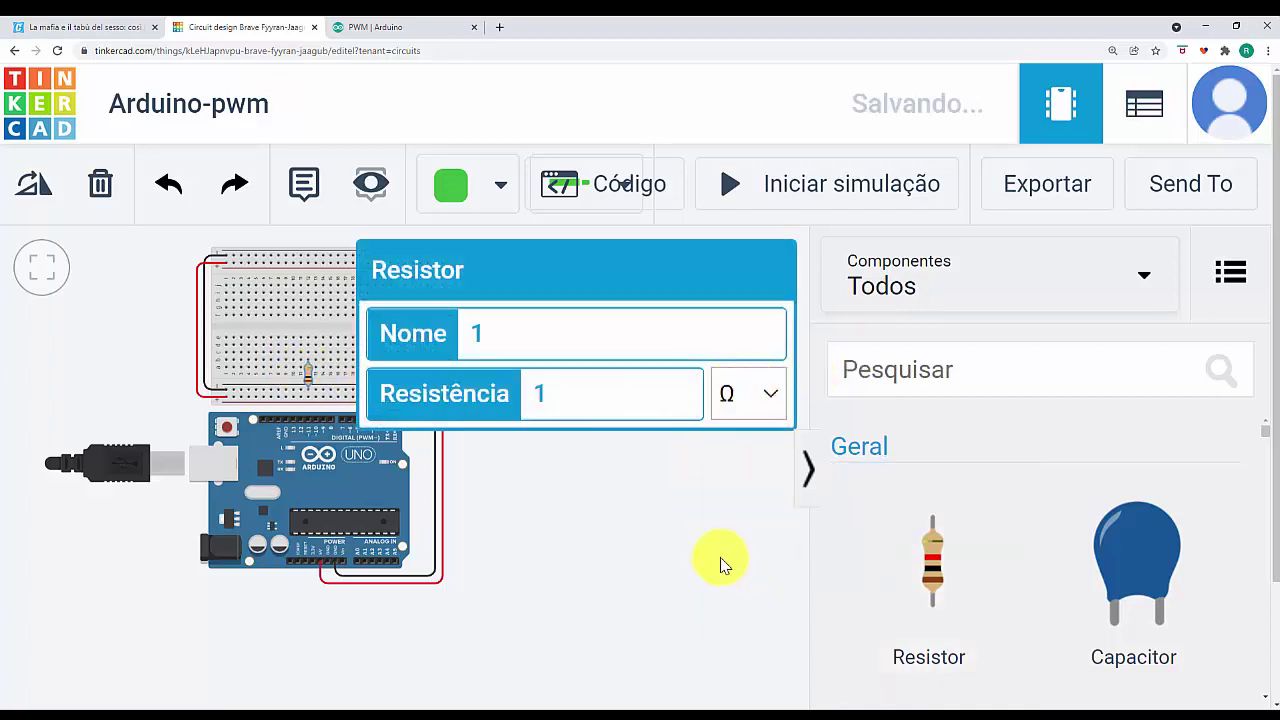
pyautogui.moveTo(580, 403); pyautogui.dragTo(455, 393)
pyautogui.write('1')
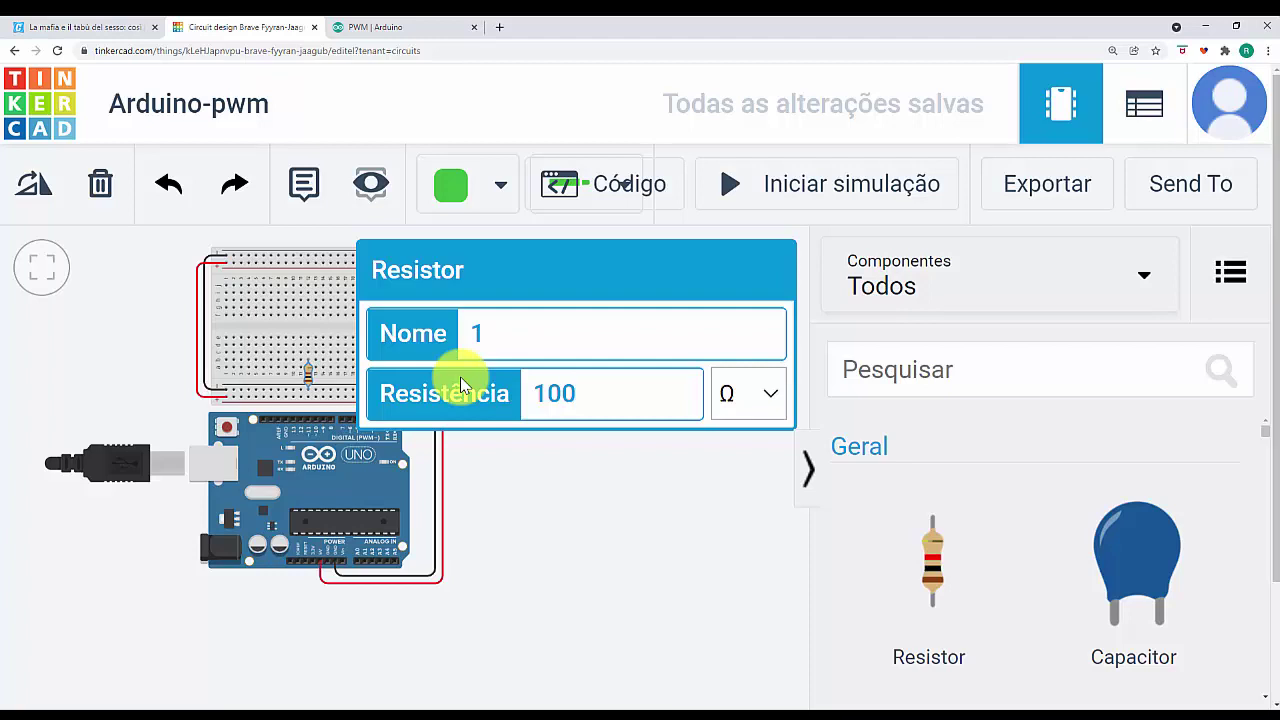
pyautogui.click(271, 341)
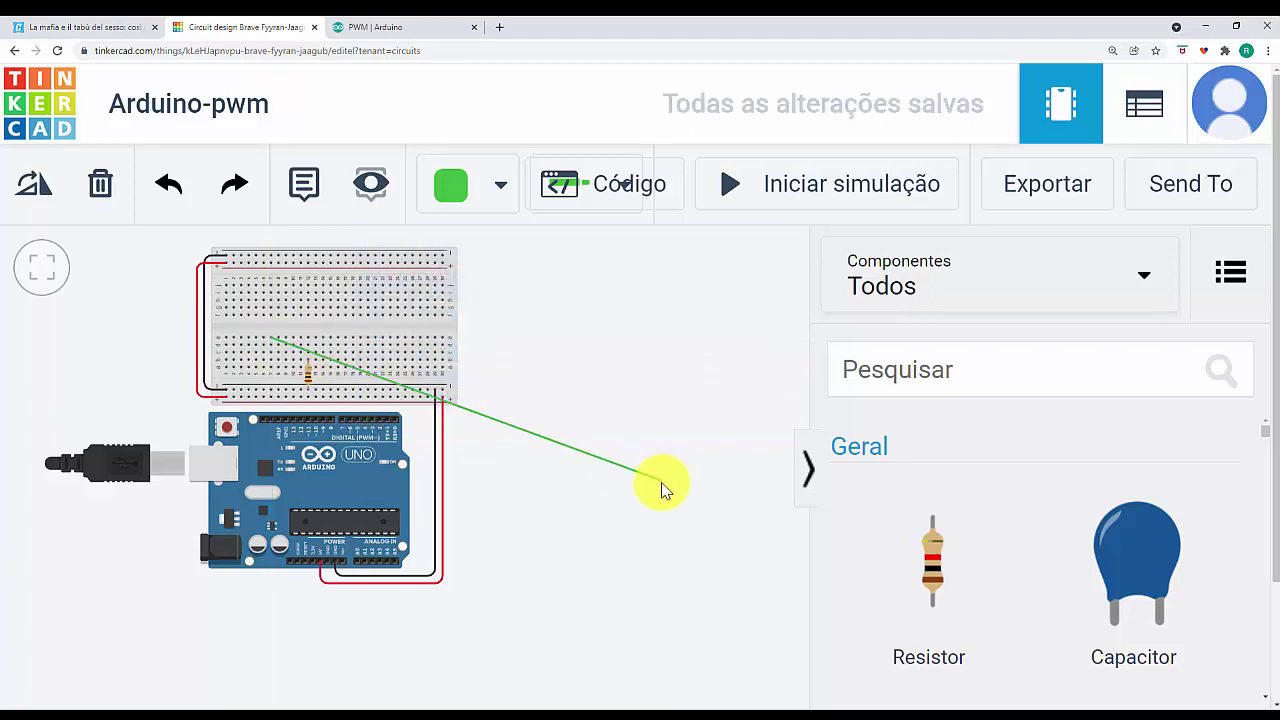
pyautogui.press('Escape')
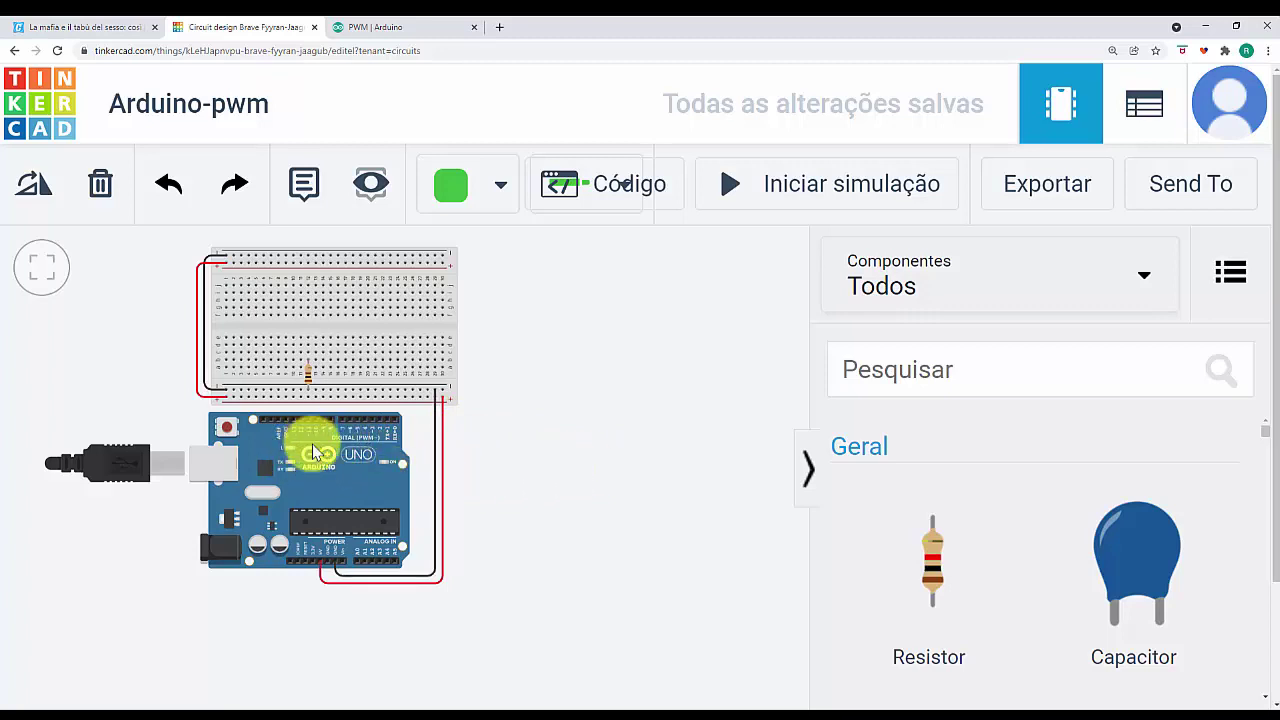
# Step: Wire the Arduino's digital pin 10 to breadboard column 13, row a, beside the resistor
pyautogui.scroll(5, 373, 459)
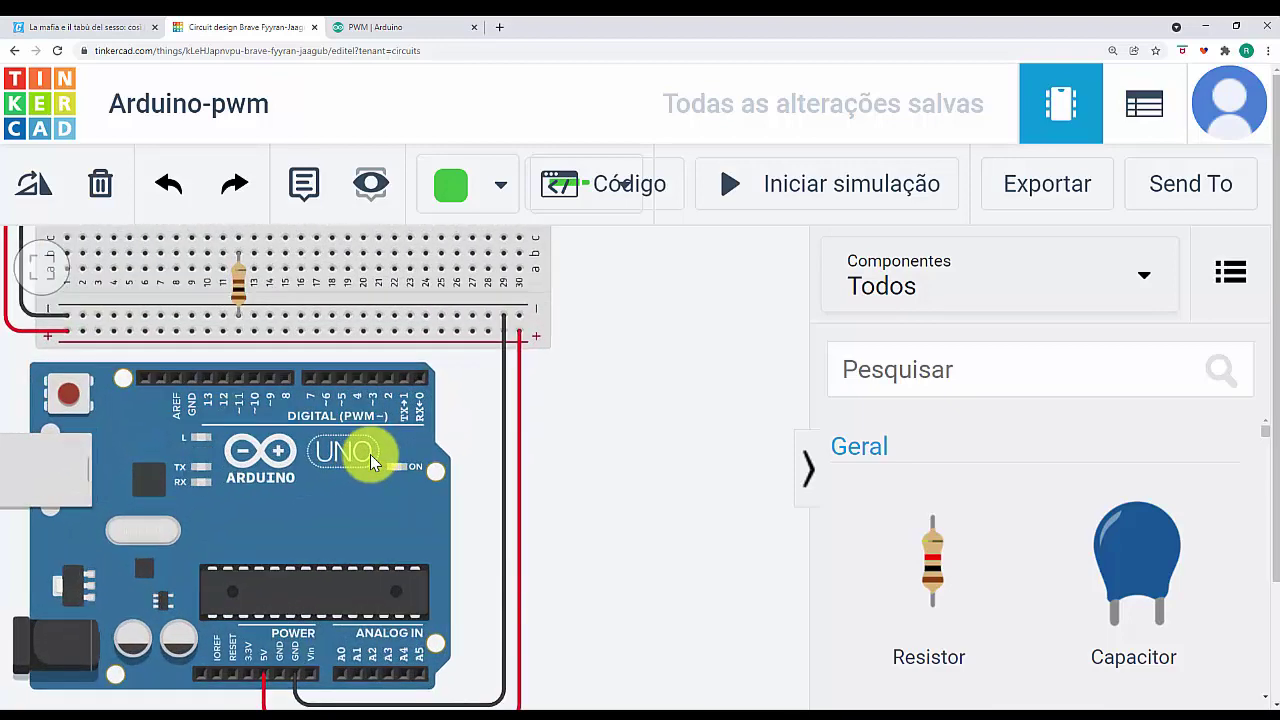
pyautogui.scroll(2, 370, 454)
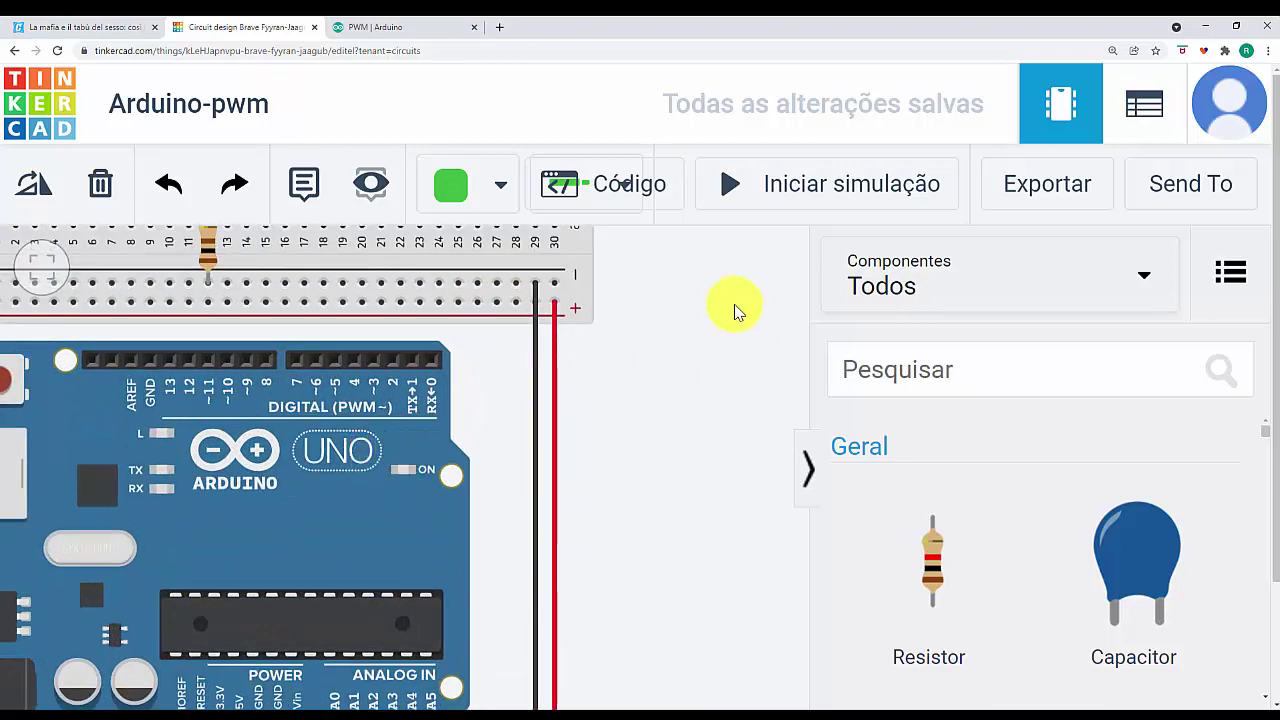
pyautogui.scroll(-3, 763, 509)
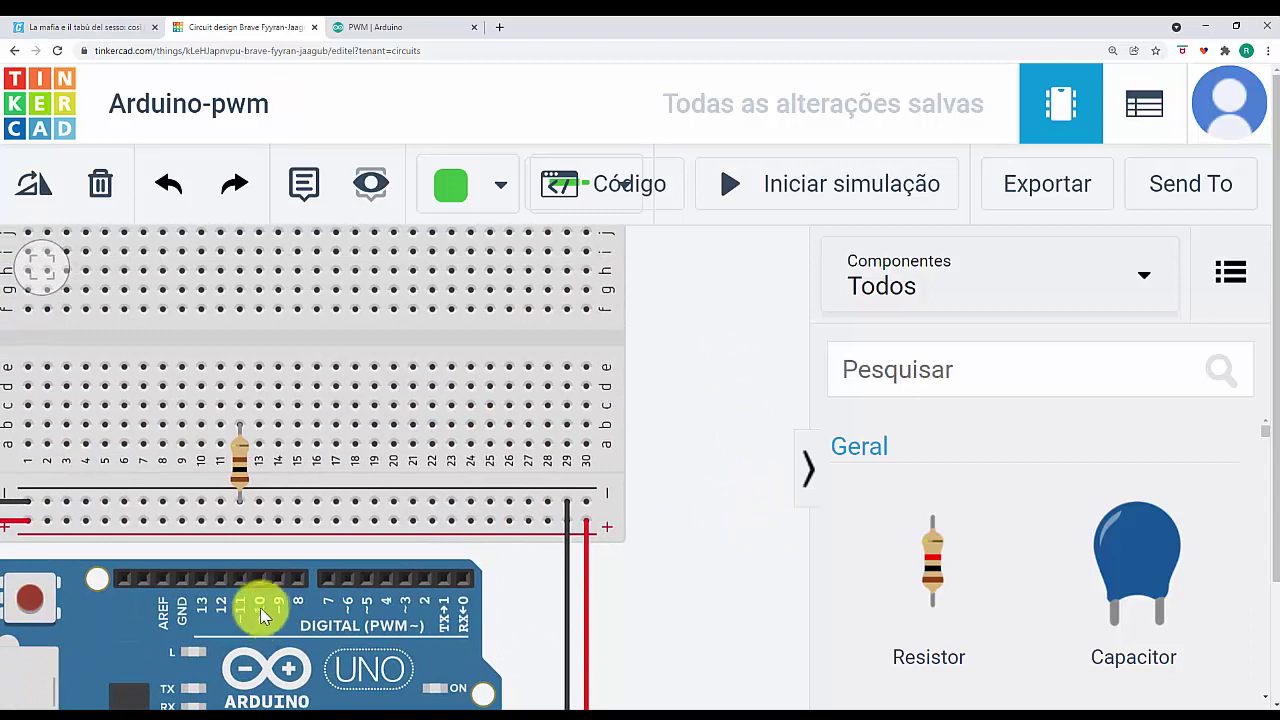
pyautogui.click(254, 579)
pyautogui.click(278, 500)
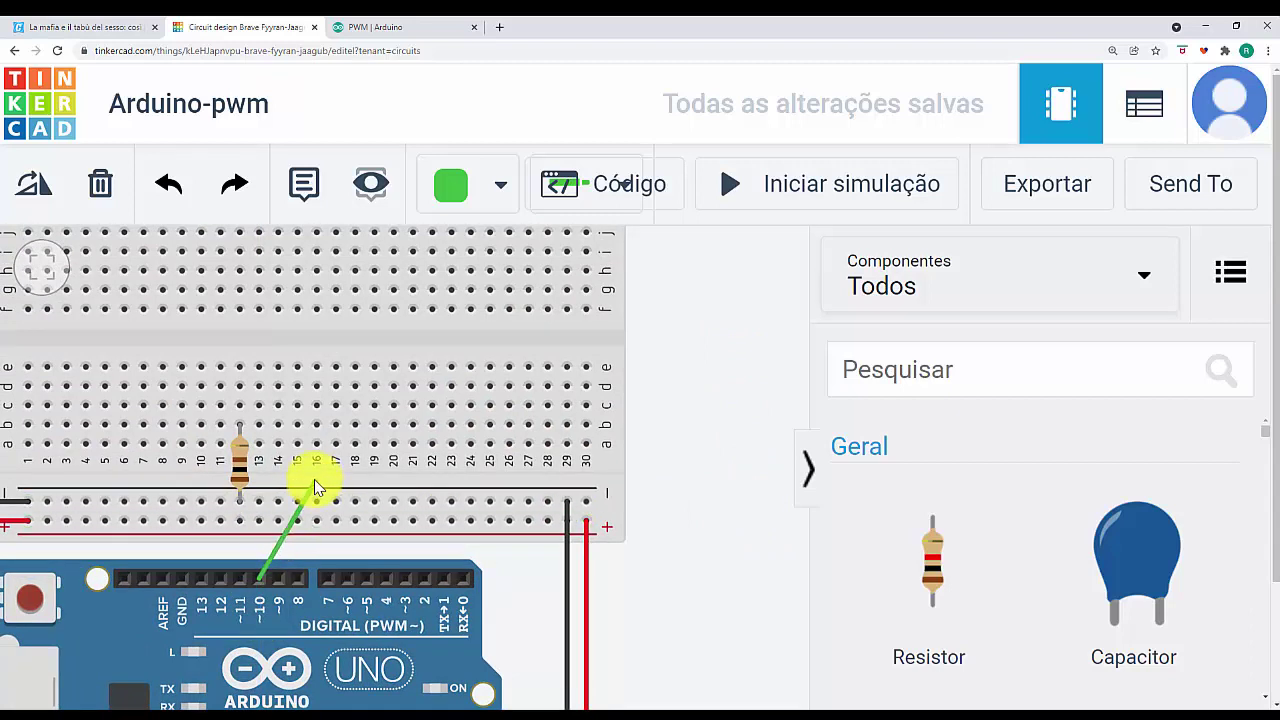
pyautogui.click(261, 444)
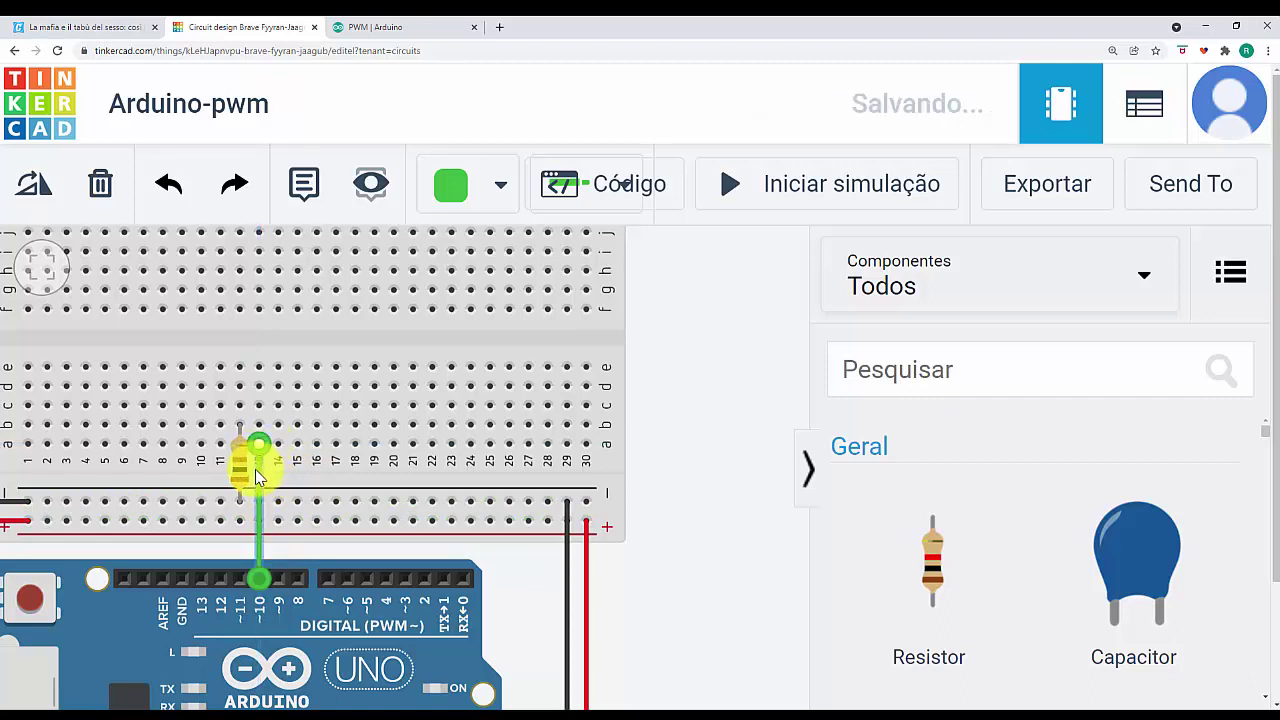
pyautogui.click(714, 480)
# Step: Search the component library for "led" and place a red LED across breadboard columns 12 and 13, above the resistor and green wire
pyautogui.scroll(-3, 1000, 520)
pyautogui.scroll(3, 1000, 521)
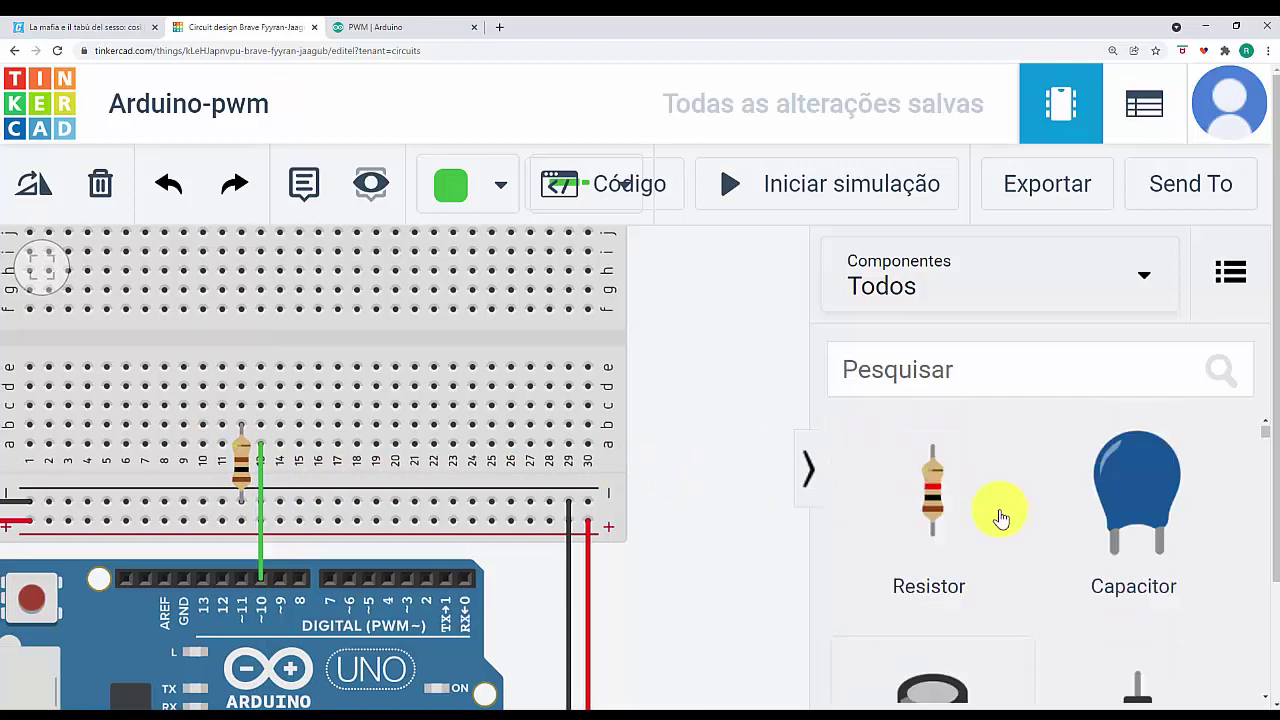
pyautogui.click(938, 376)
pyautogui.write('led')
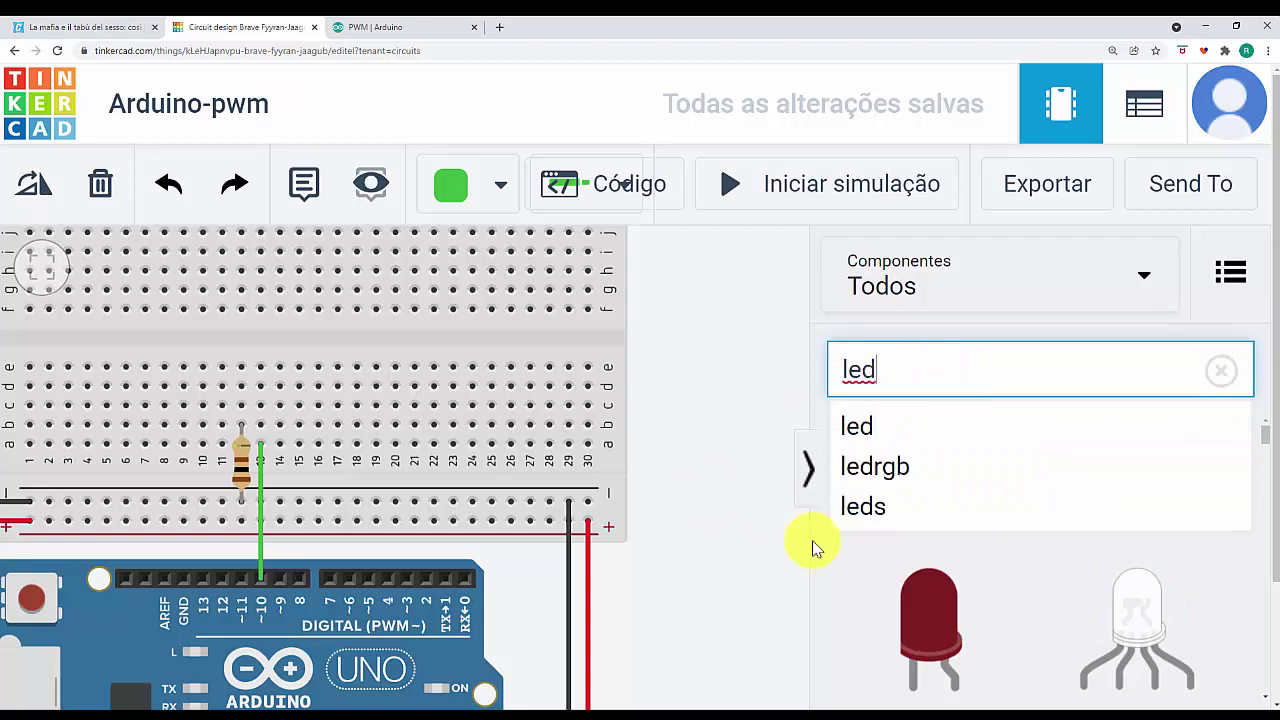
pyautogui.moveTo(928, 608); pyautogui.dragTo(255, 395)
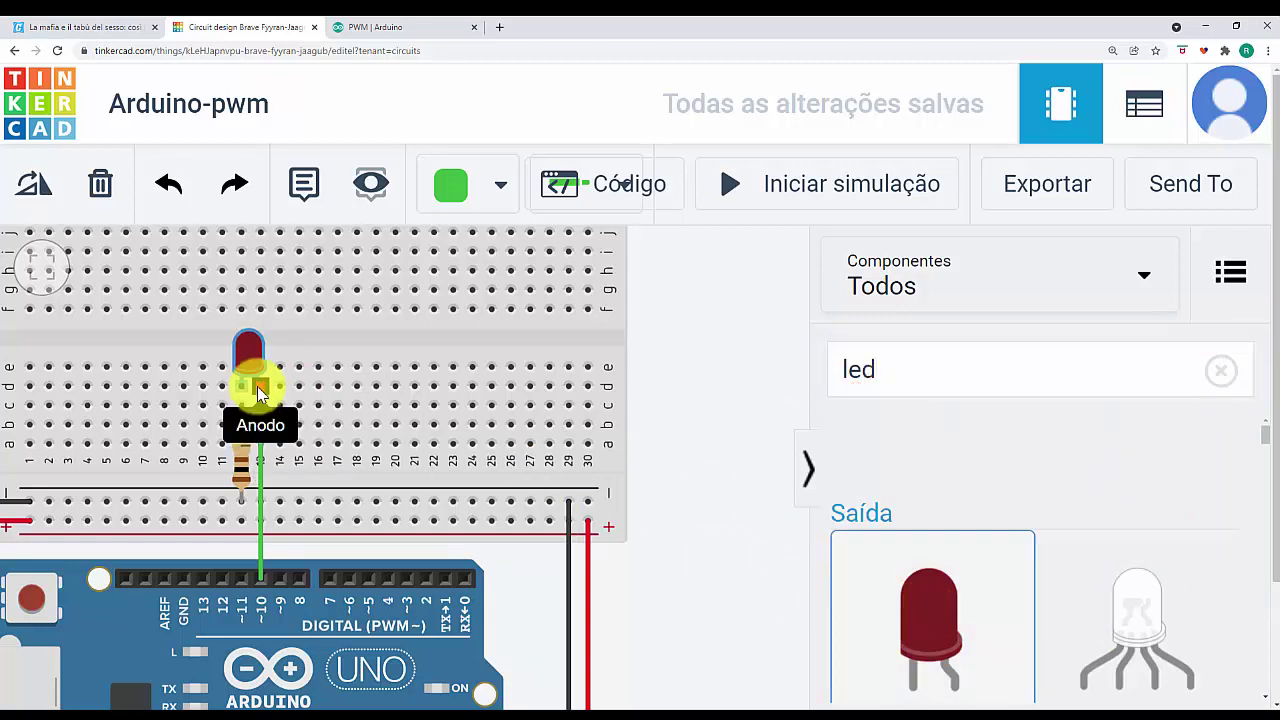
pyautogui.click(254, 360)
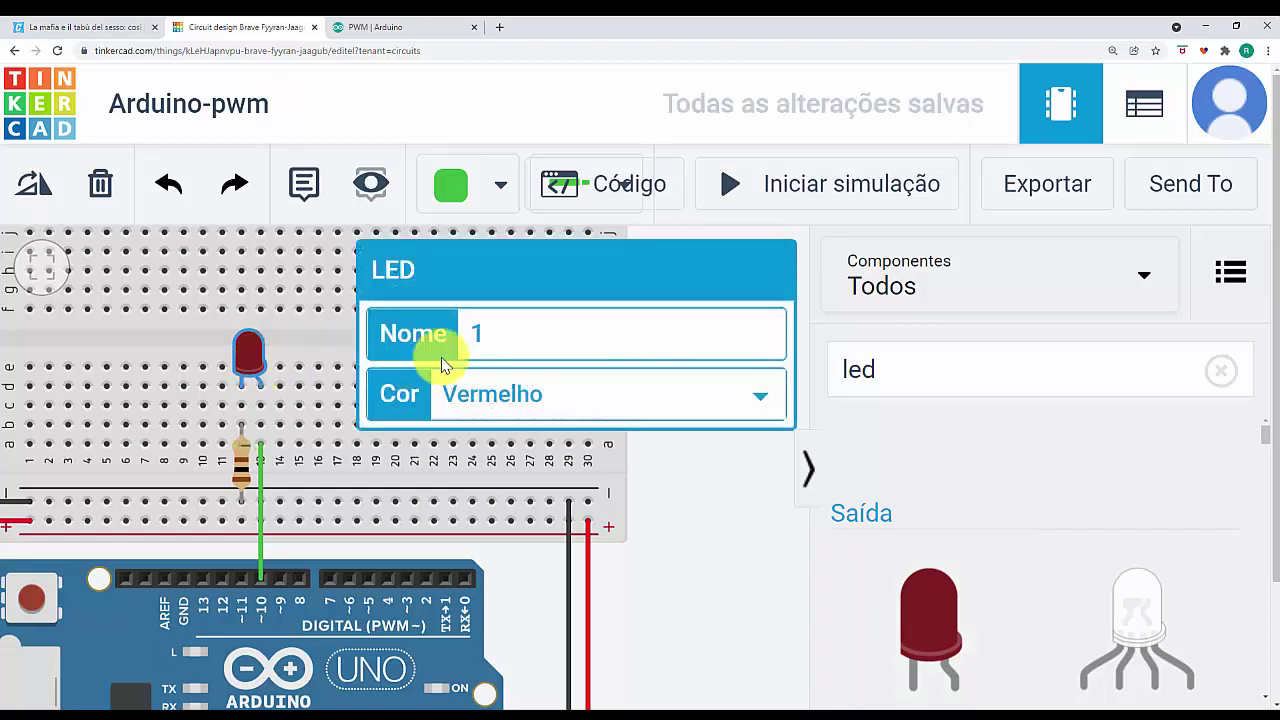
pyautogui.click(725, 505)
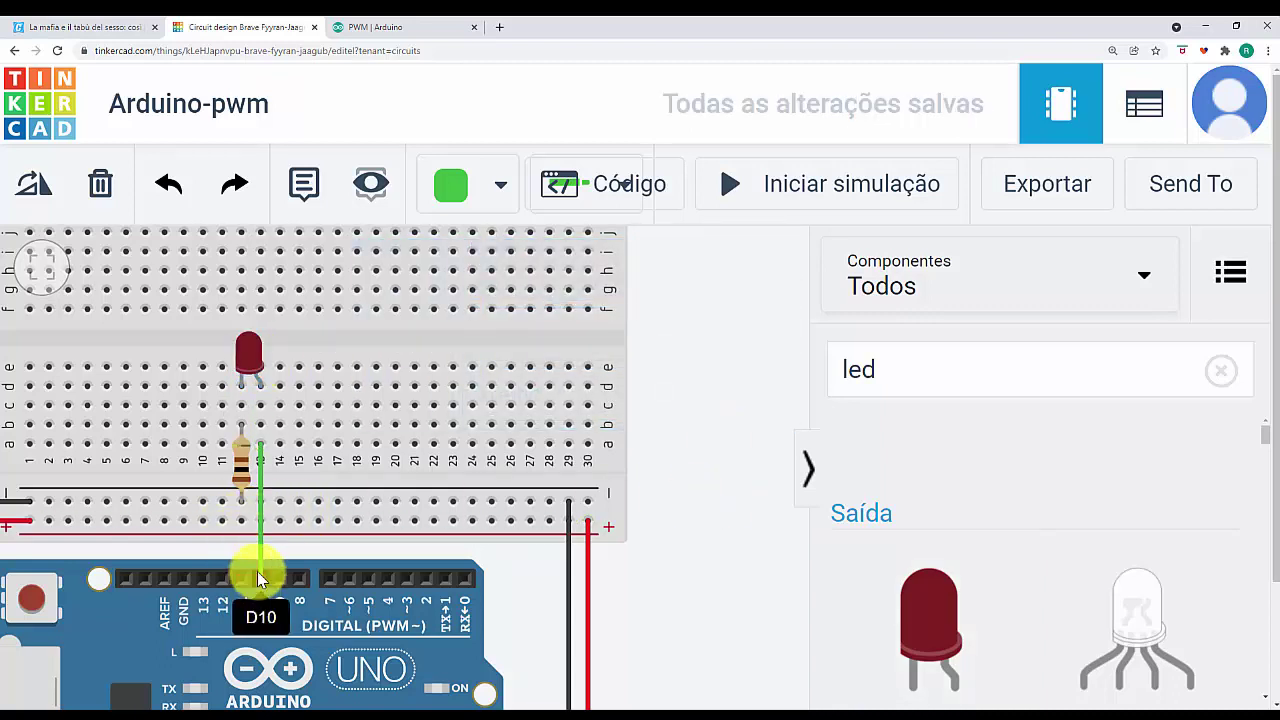
pyautogui.click(241, 400)
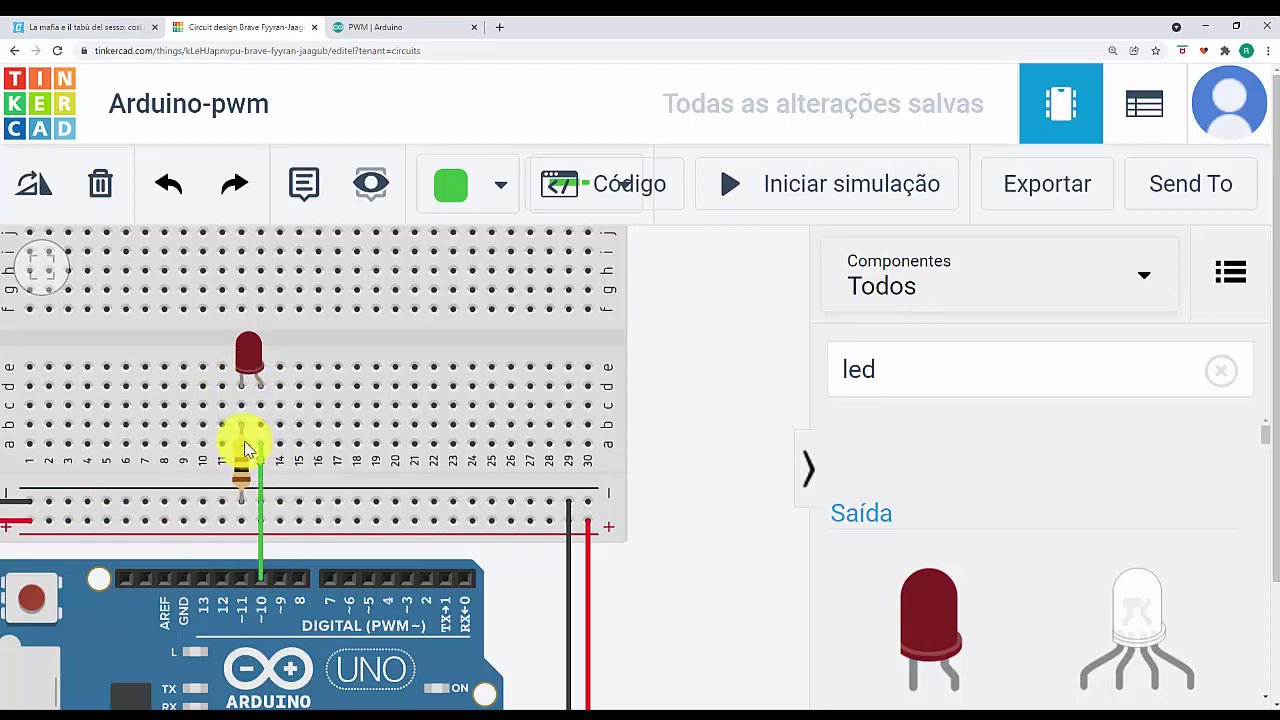
pyautogui.click(241, 520)
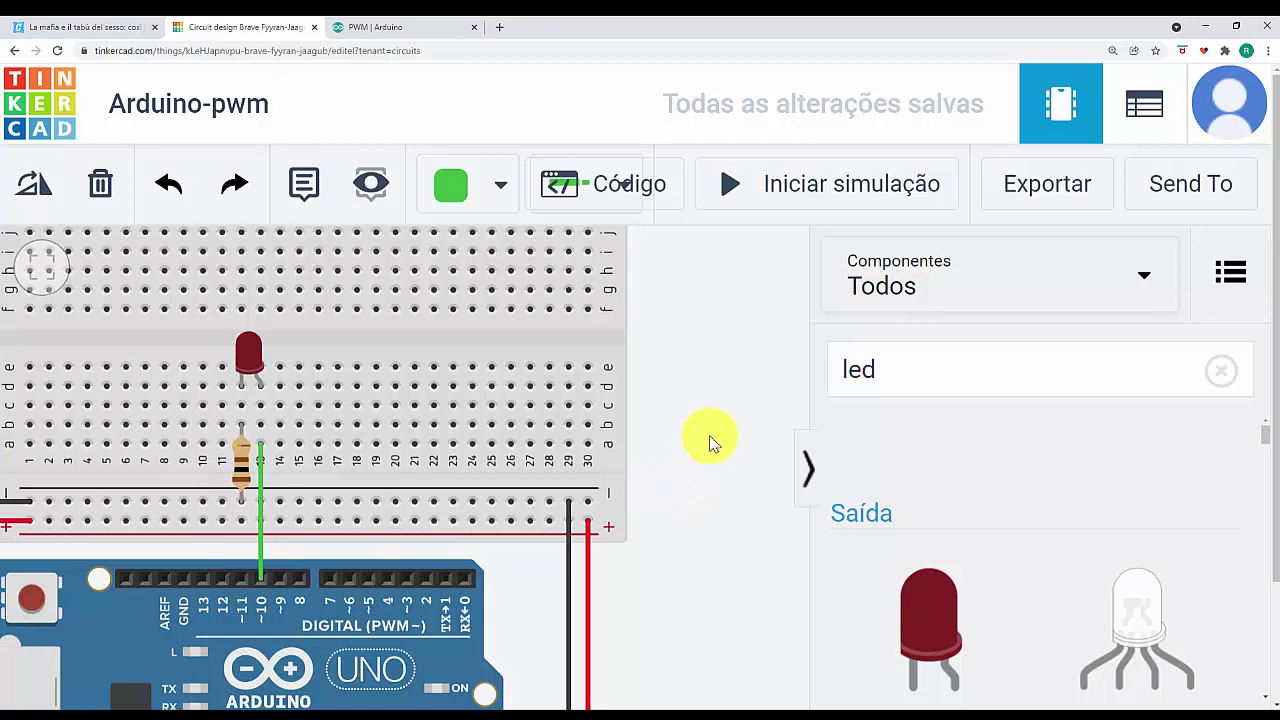
# Step: Search the component library for "poten" and place a potentiometer on the breadboard with its terminals in columns 20 to 22
pyautogui.scroll(-3, 708, 446)
pyautogui.scroll(-1, 709, 452)
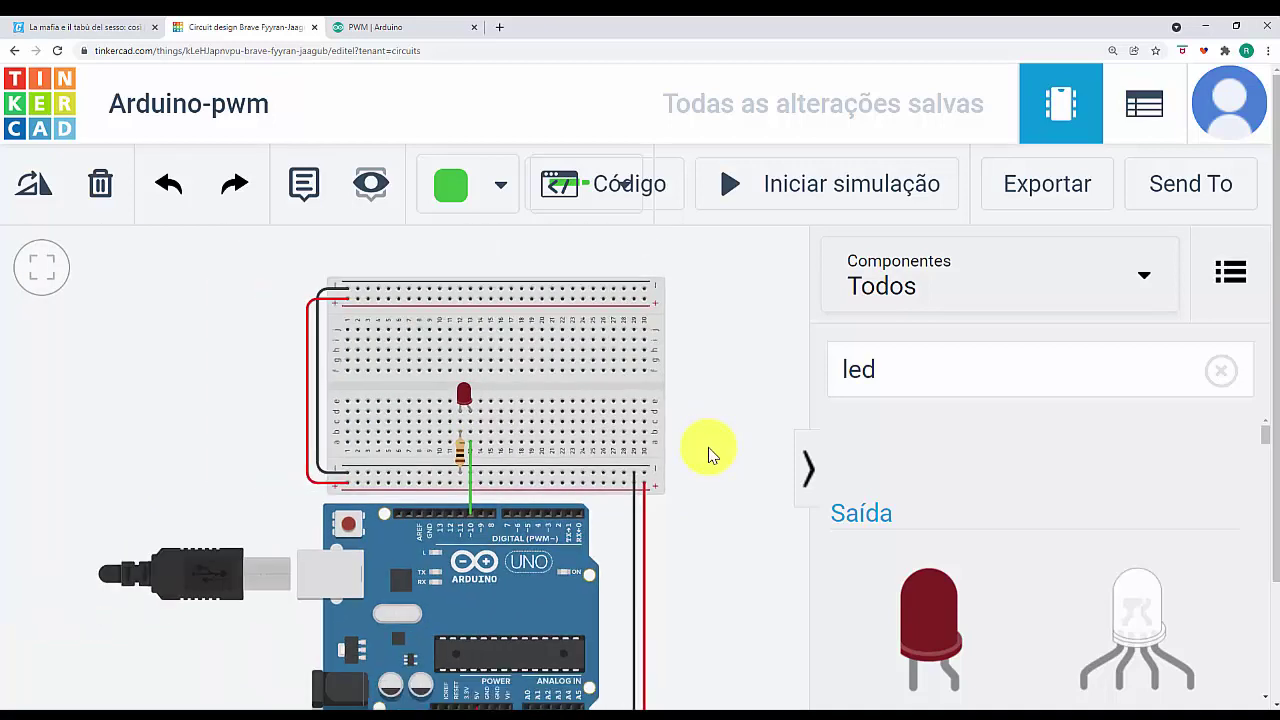
pyautogui.scroll(-5, 1157, 451)
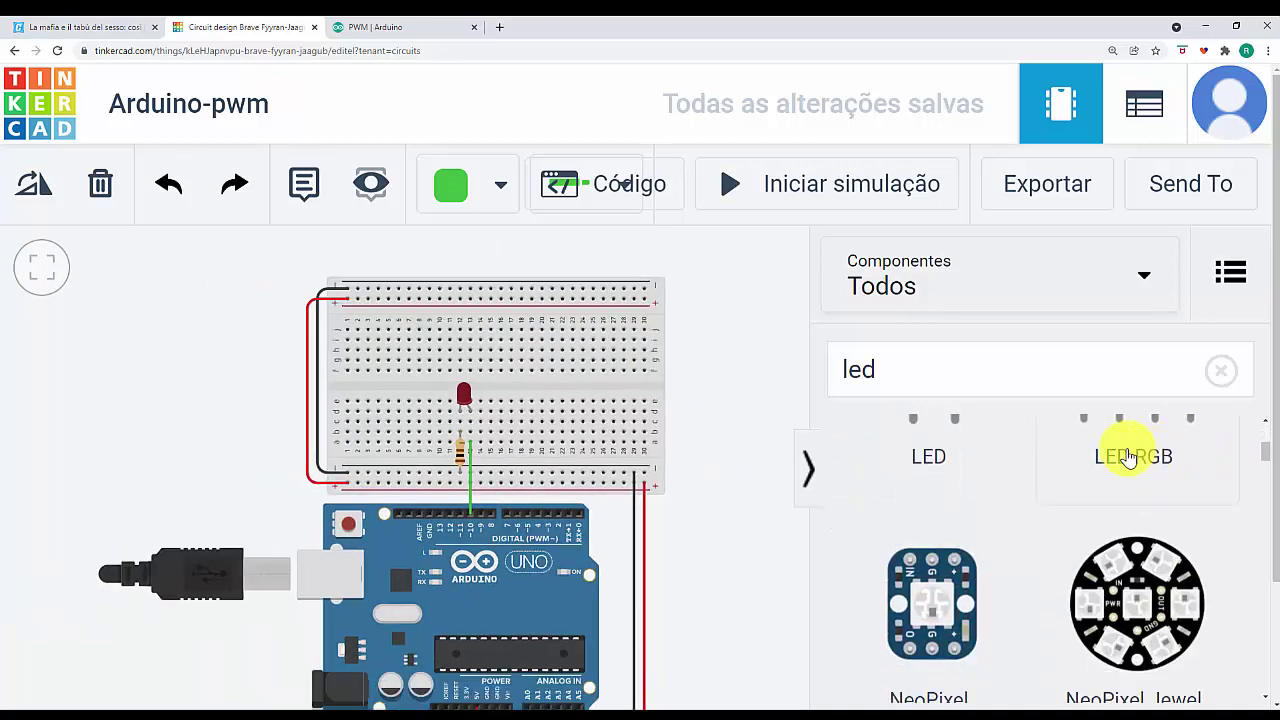
pyautogui.scroll(-8, 1110, 457)
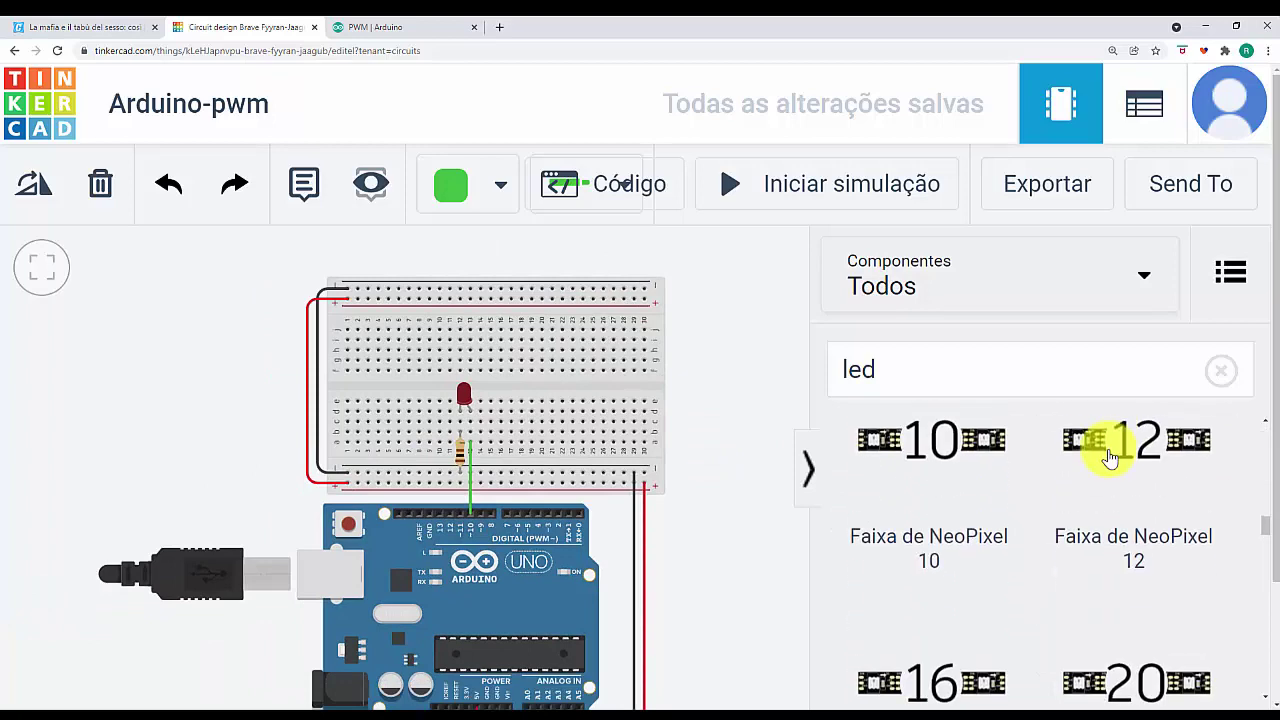
pyautogui.scroll(12, 1110, 457)
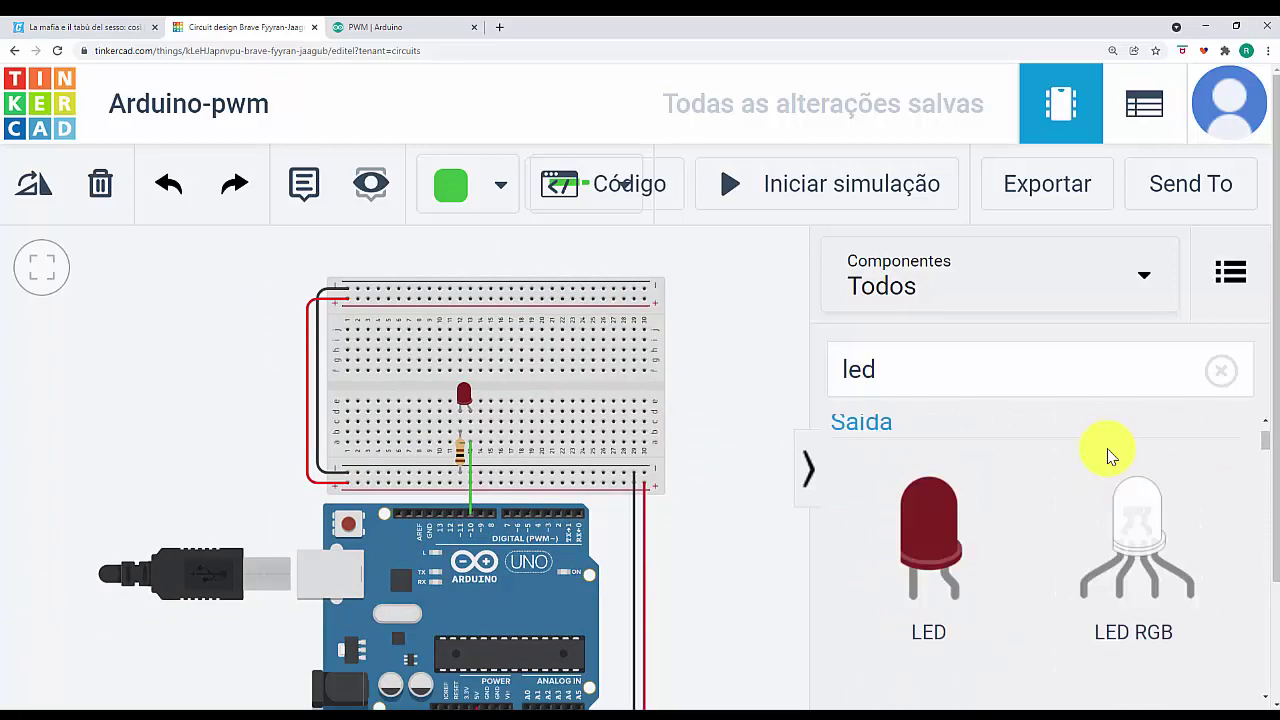
pyautogui.moveTo(909, 374); pyautogui.dragTo(835, 377)
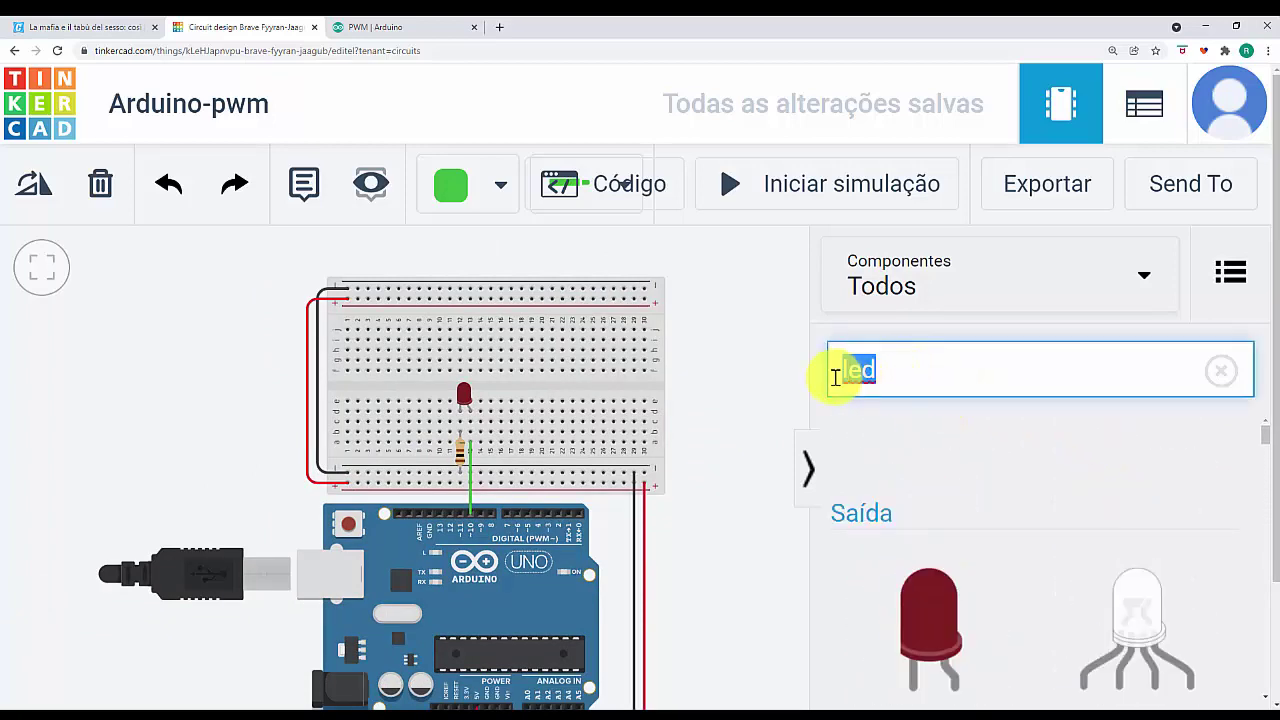
pyautogui.write('poten')
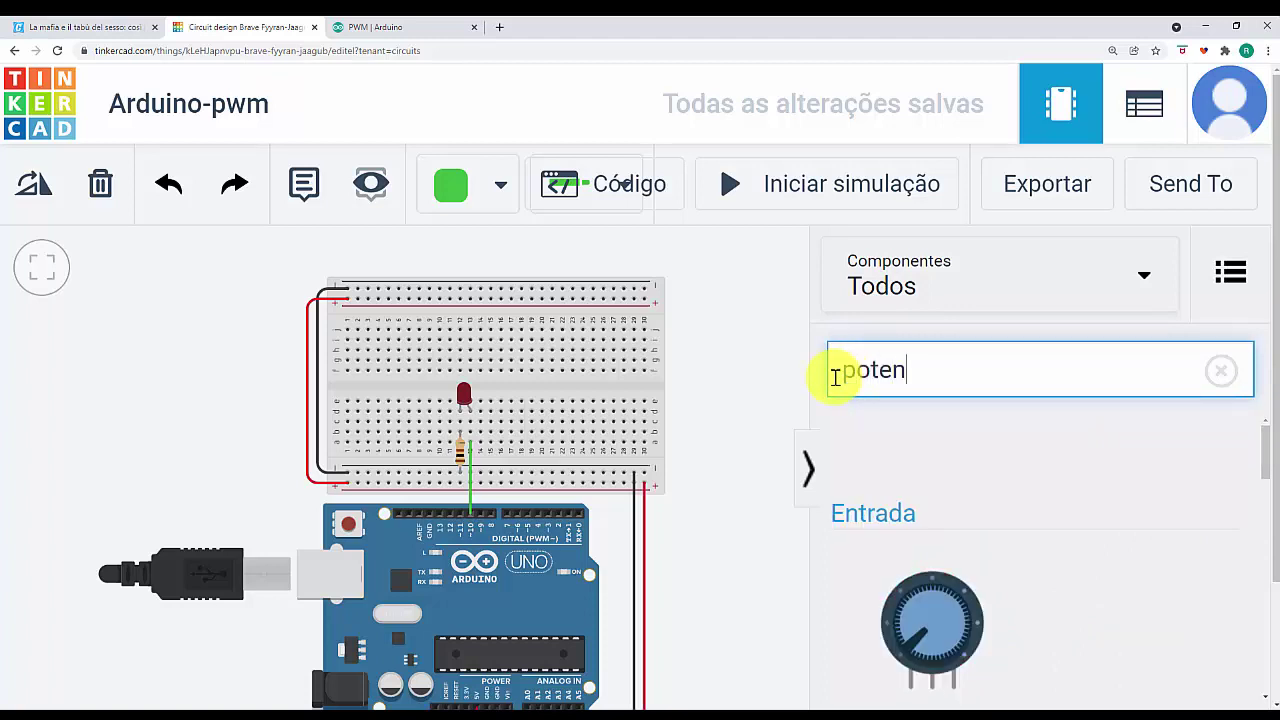
pyautogui.moveTo(929, 614); pyautogui.dragTo(556, 425)
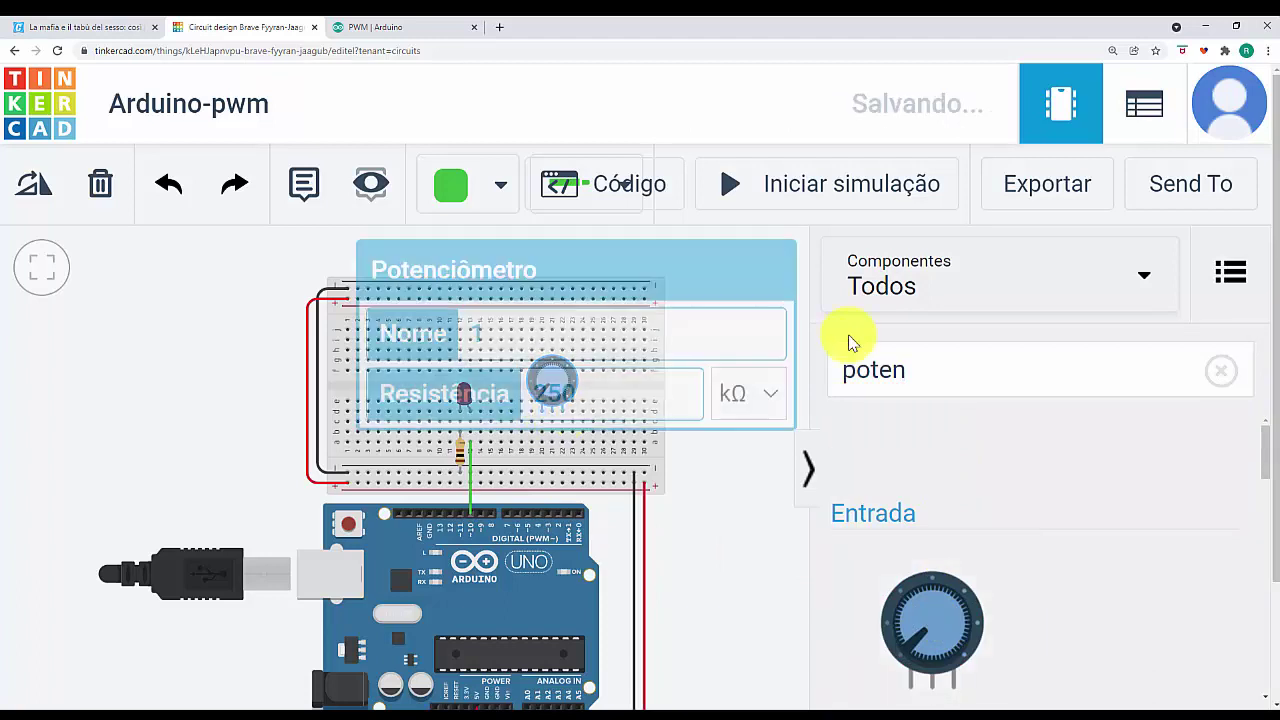
# Step: Set the potentiometer's resistance to 10 kΩ
pyautogui.moveTo(640, 397); pyautogui.dragTo(380, 400)
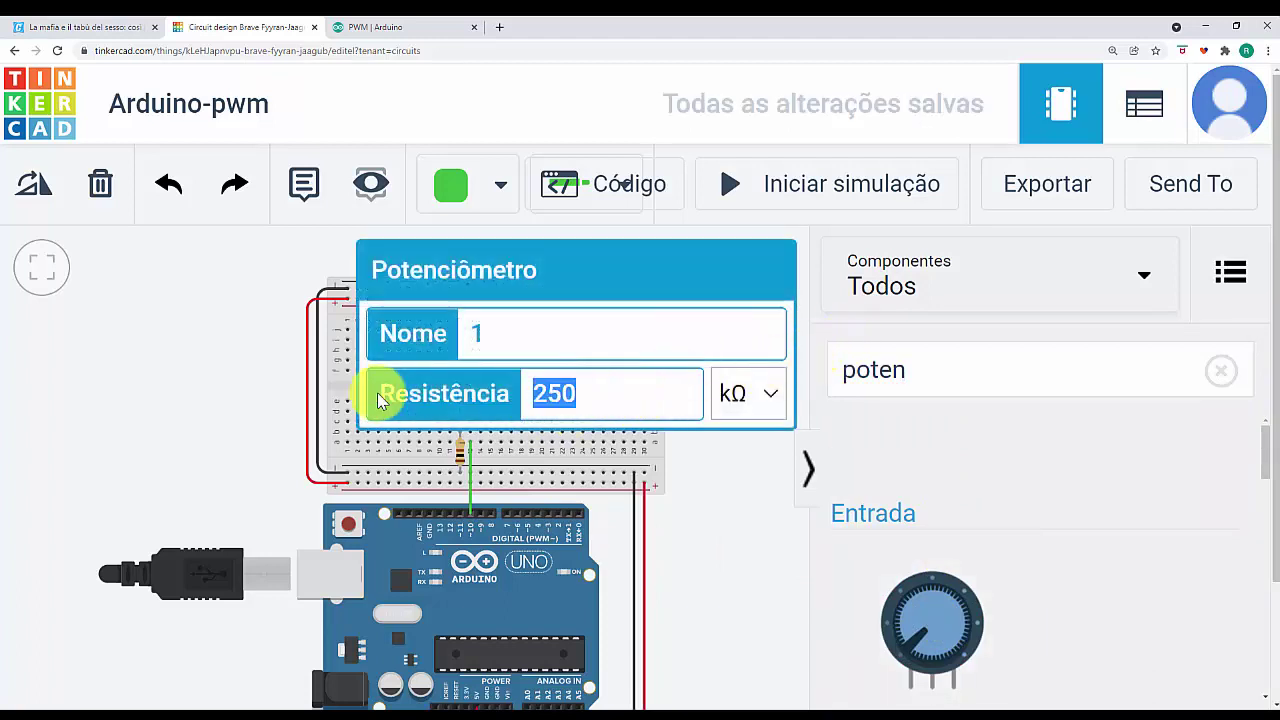
pyautogui.write('10')
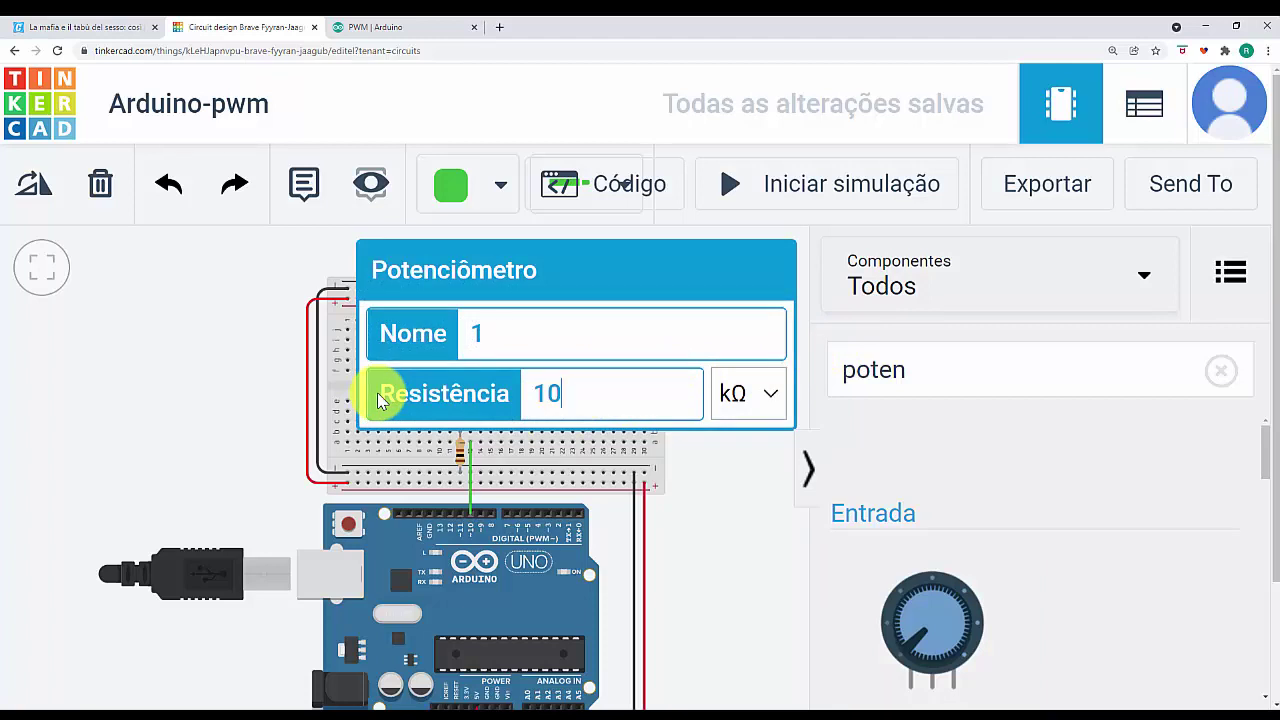
pyautogui.click(720, 478)
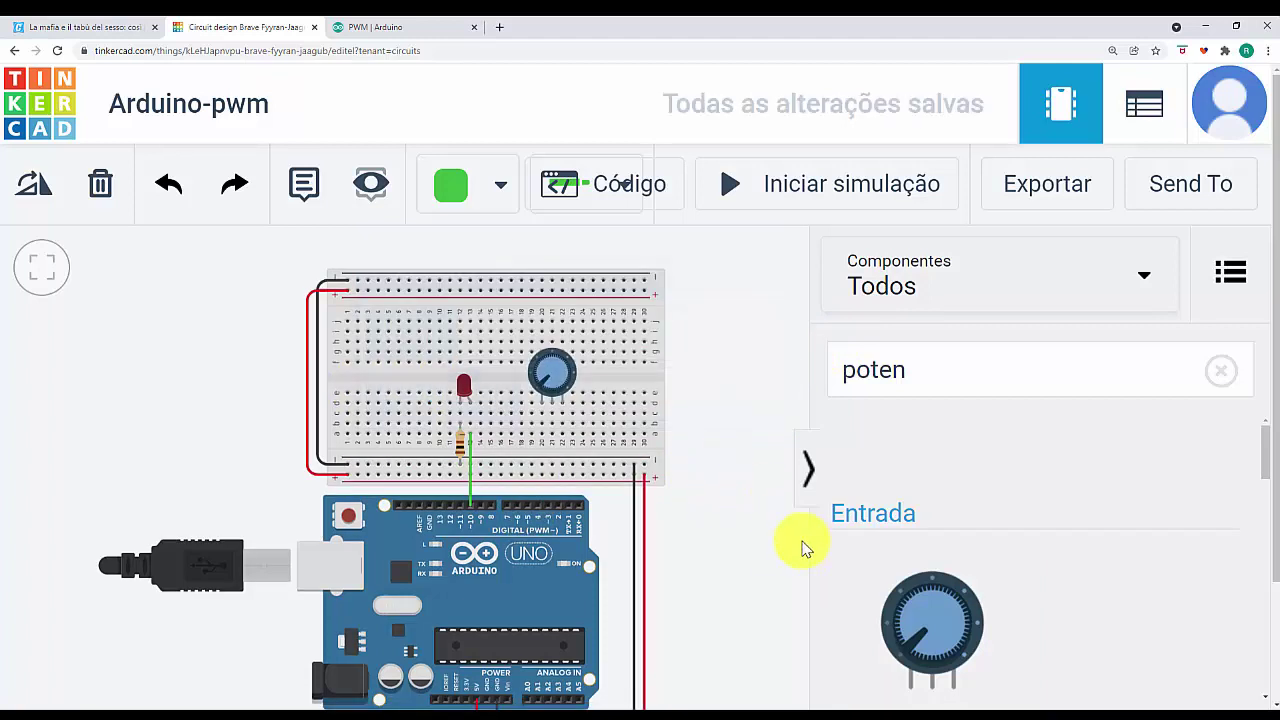
# Step: Wire the breadboard's lower negative rail to column 20, row a, below the potentiometer and colour the wire black (Preto)
pyautogui.click(541, 467)
pyautogui.click(541, 433)
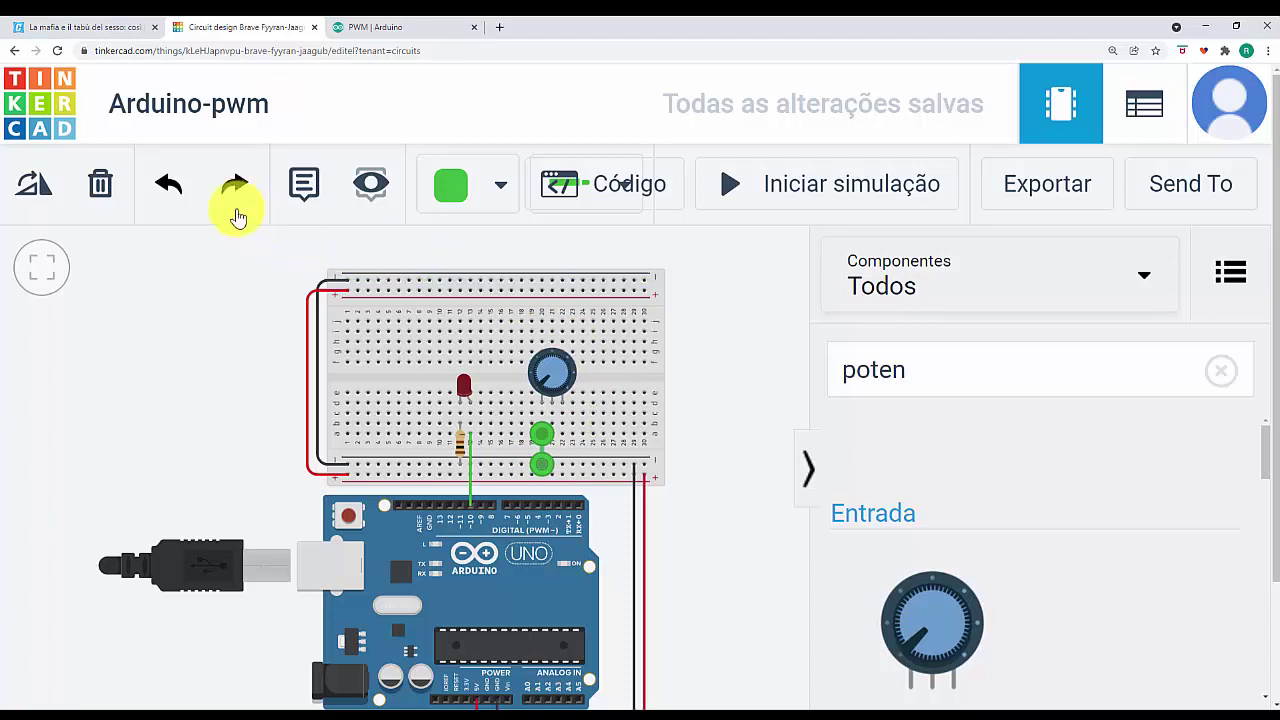
pyautogui.click(500, 188)
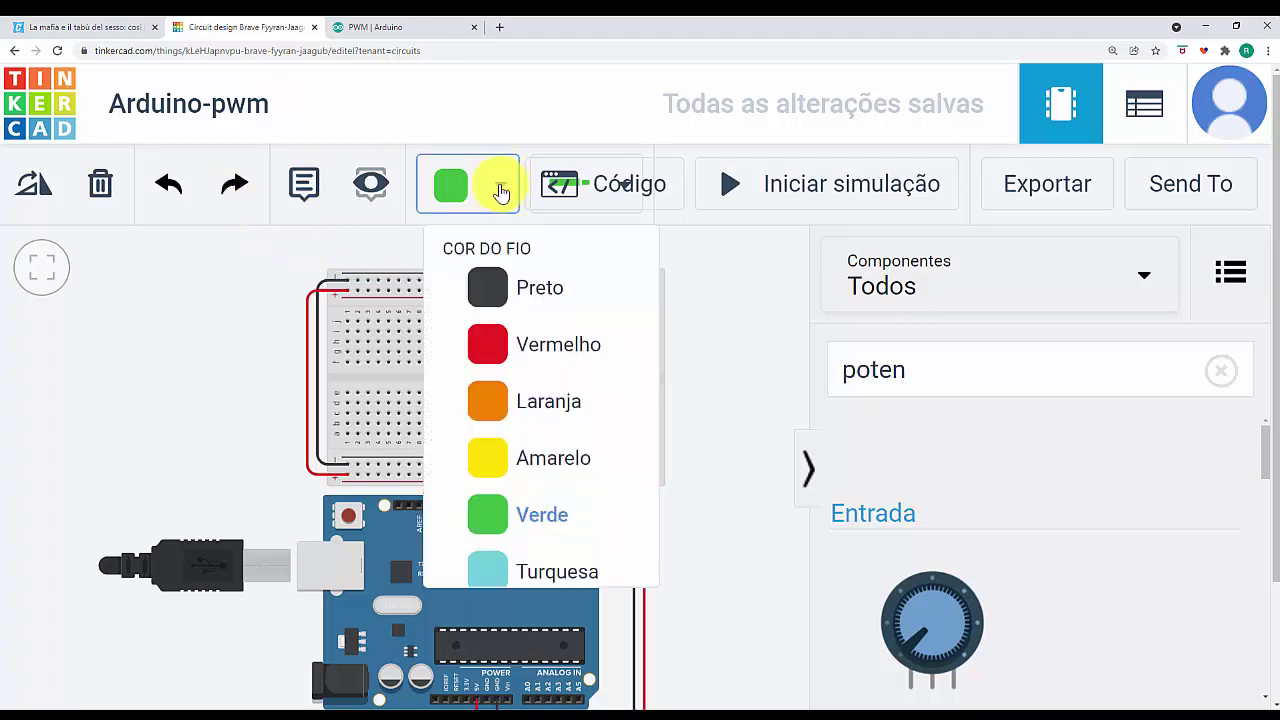
pyautogui.click(508, 300)
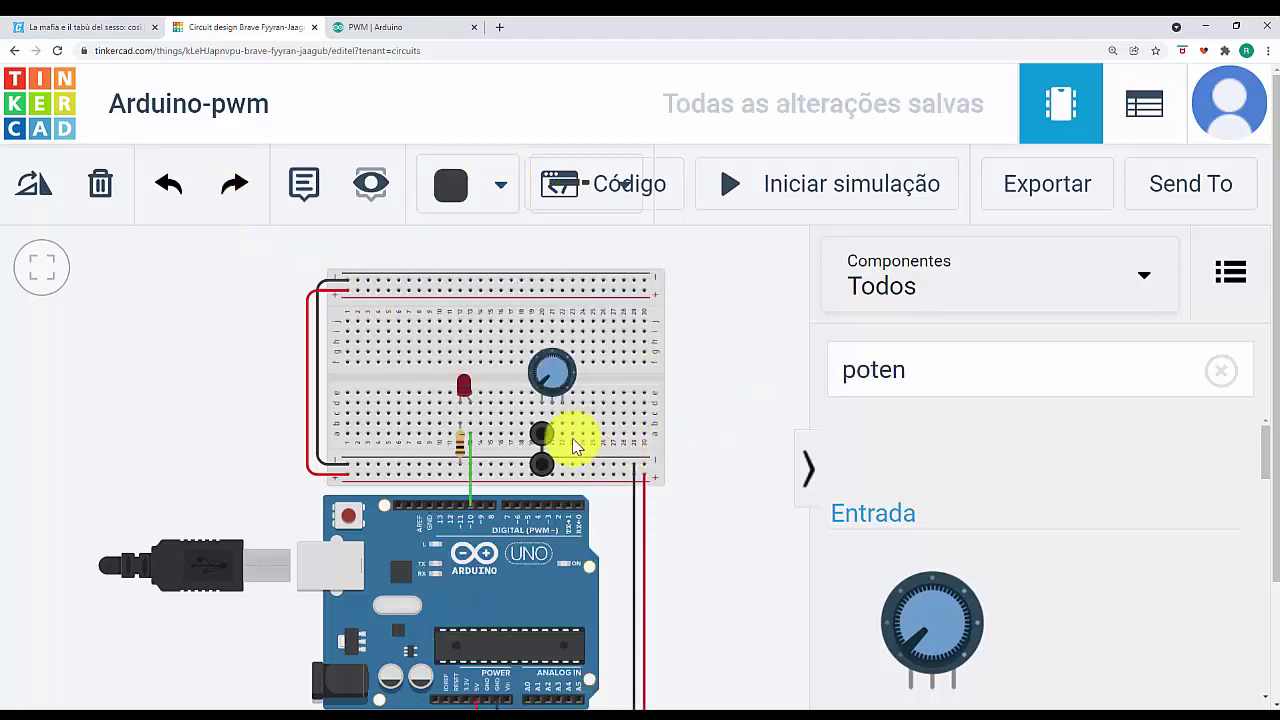
# Step: Wire column 22, row a, below the potentiometer to the lower positive rail and colour the wire red (Vermelho)
pyautogui.click(563, 432)
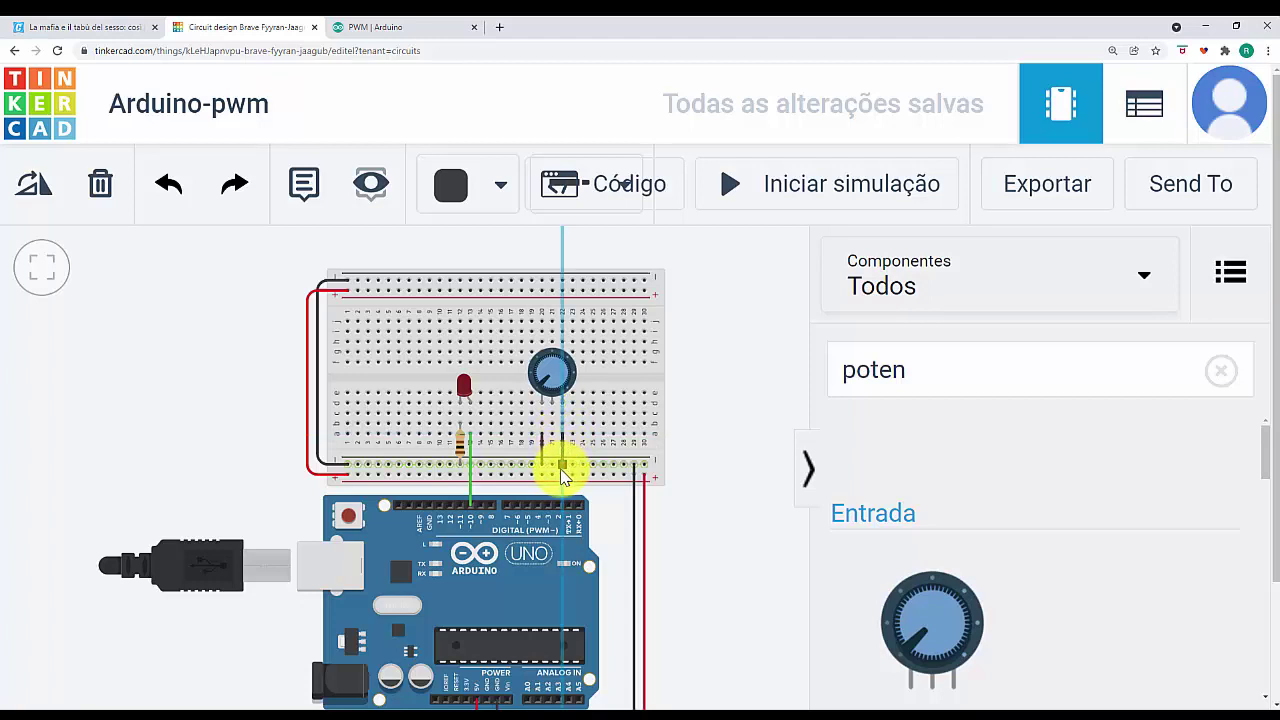
pyautogui.click(561, 475)
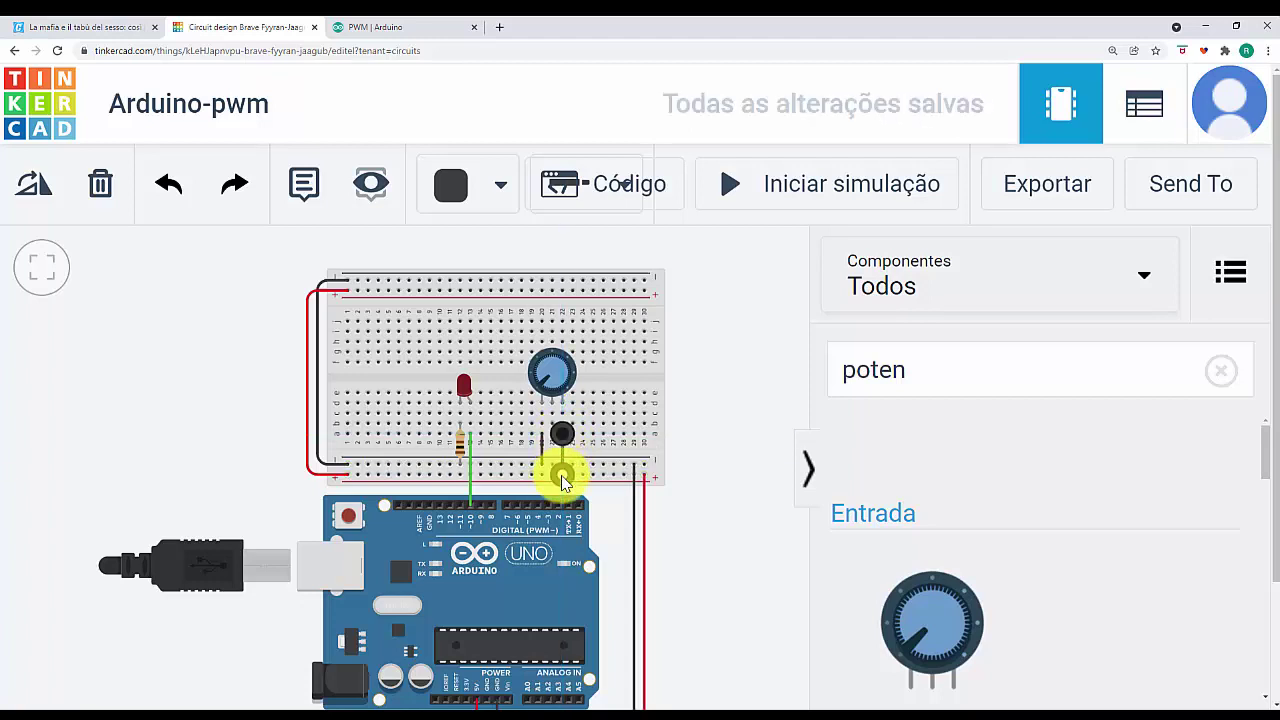
pyautogui.click(561, 475)
pyautogui.click(503, 184)
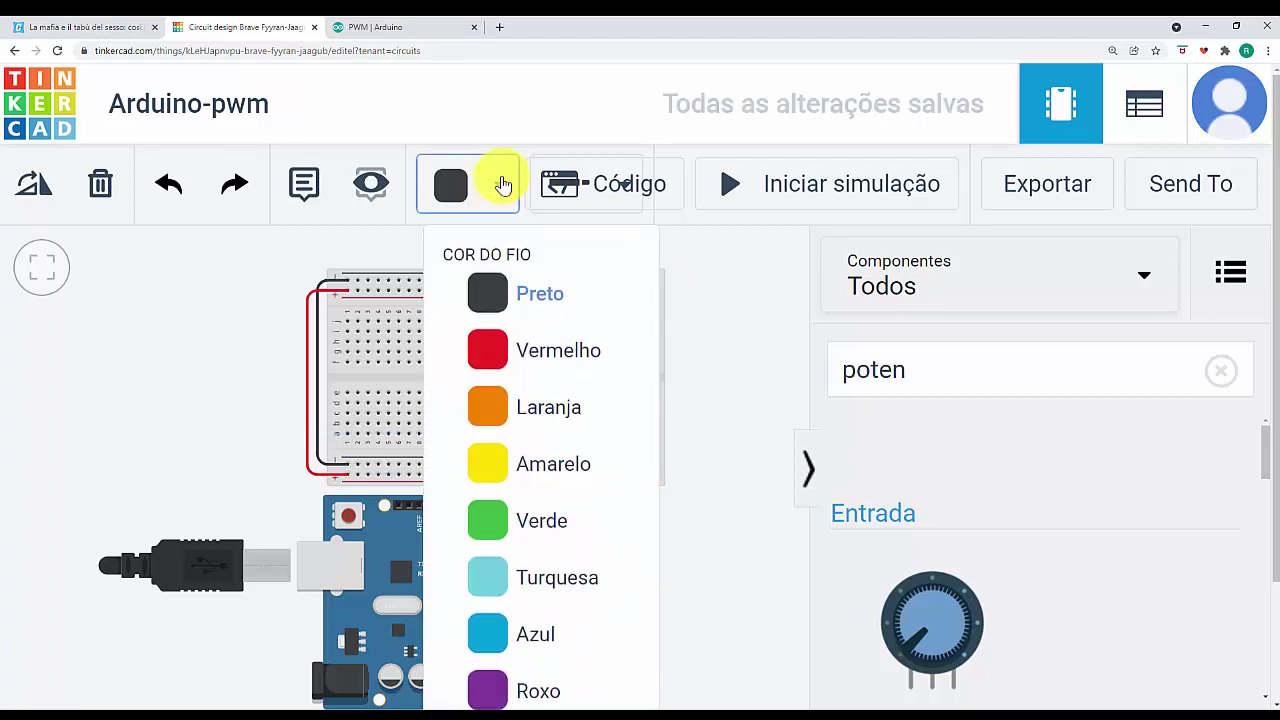
pyautogui.click(491, 354)
pyautogui.click(775, 386)
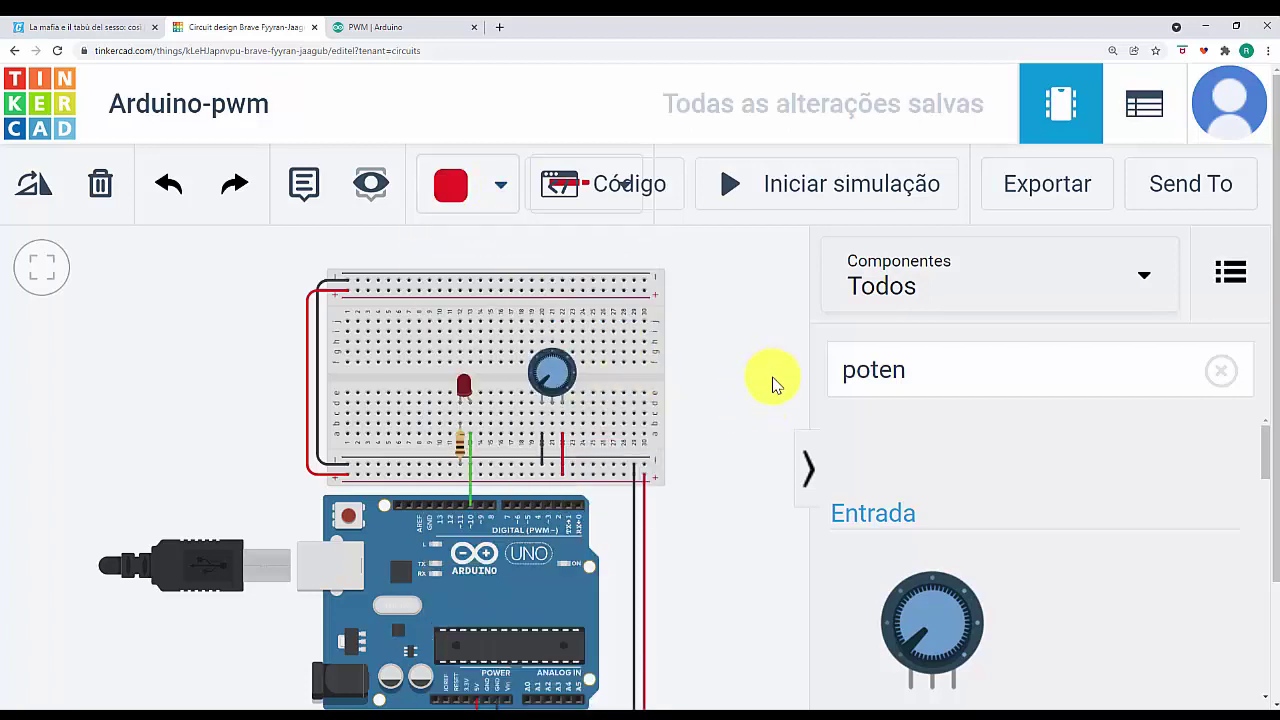
# Step: Wire column 21, row a, below the potentiometer around the board to Arduino pin A0 and colour the wire orange (Laranja)
pyautogui.scroll(-2, 743, 509)
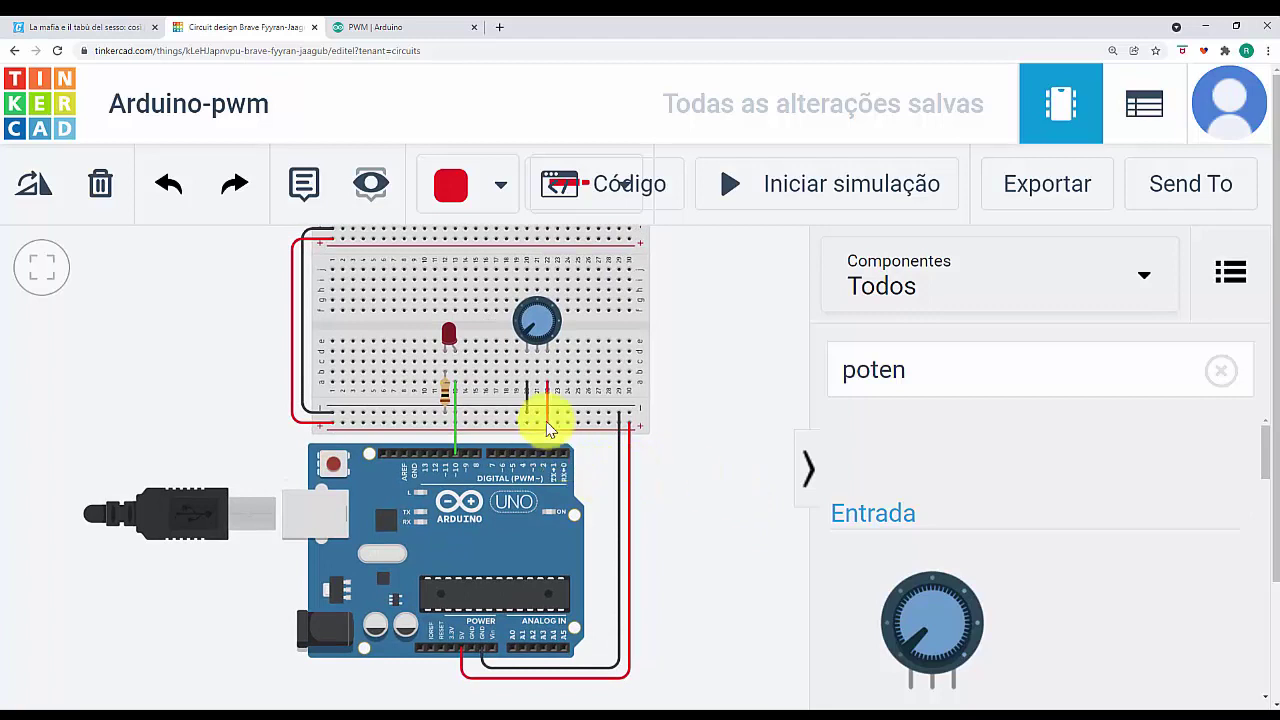
pyautogui.click(537, 388)
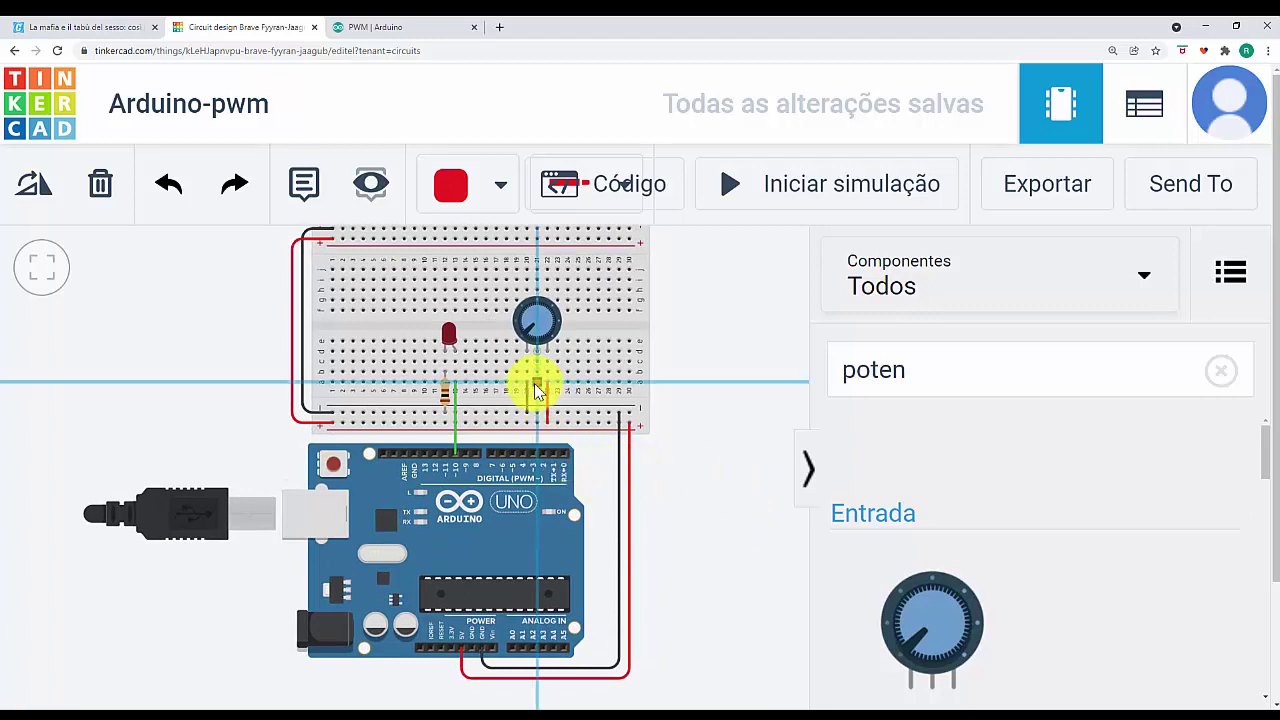
pyautogui.click(540, 436)
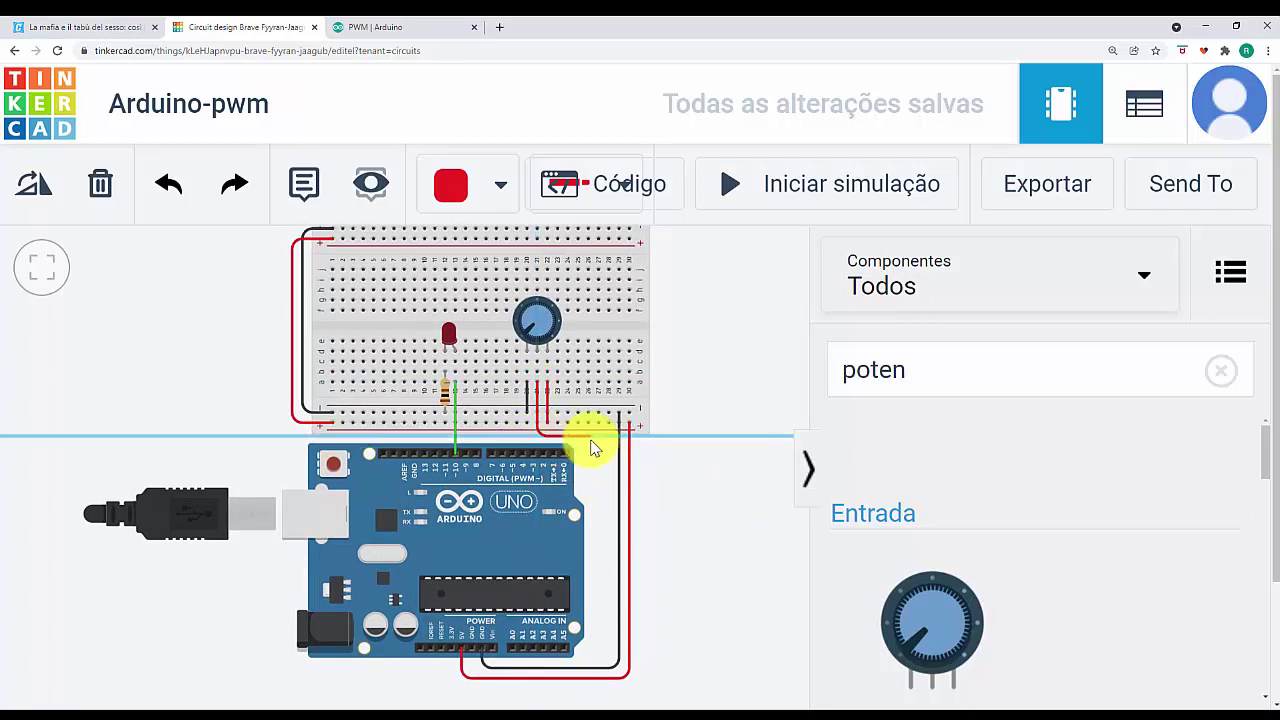
pyautogui.click(604, 440)
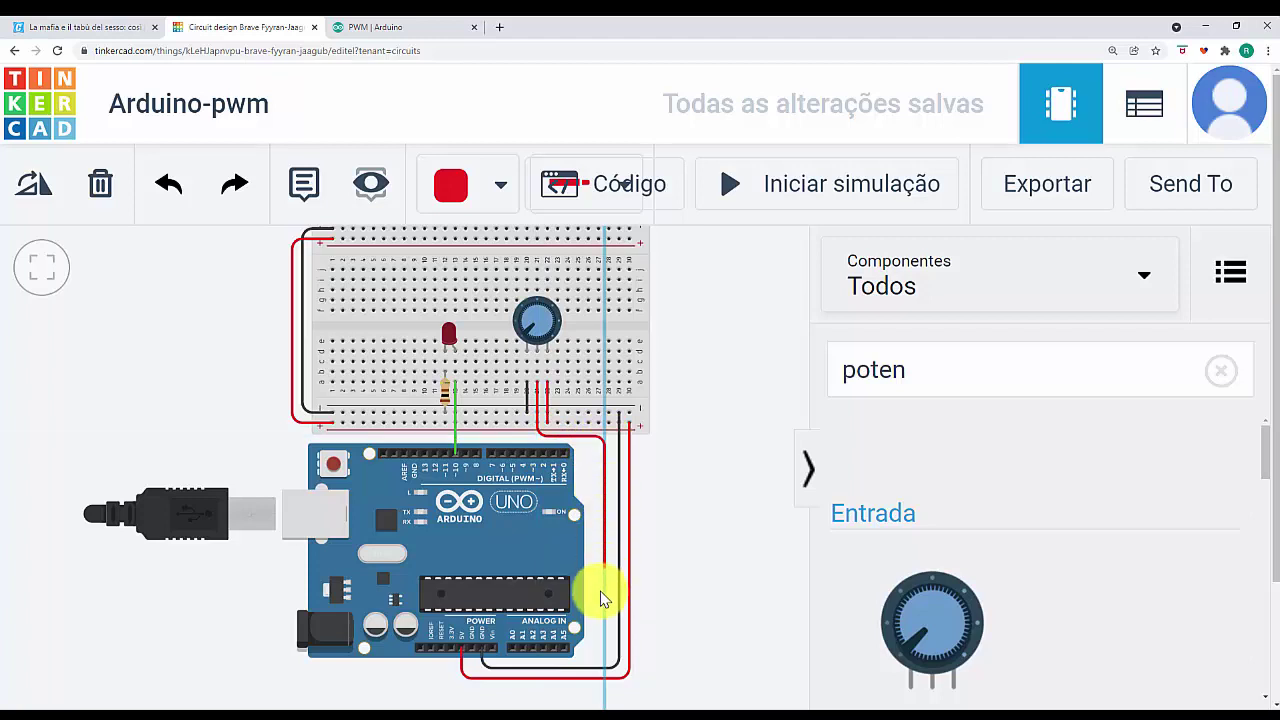
pyautogui.click(602, 656)
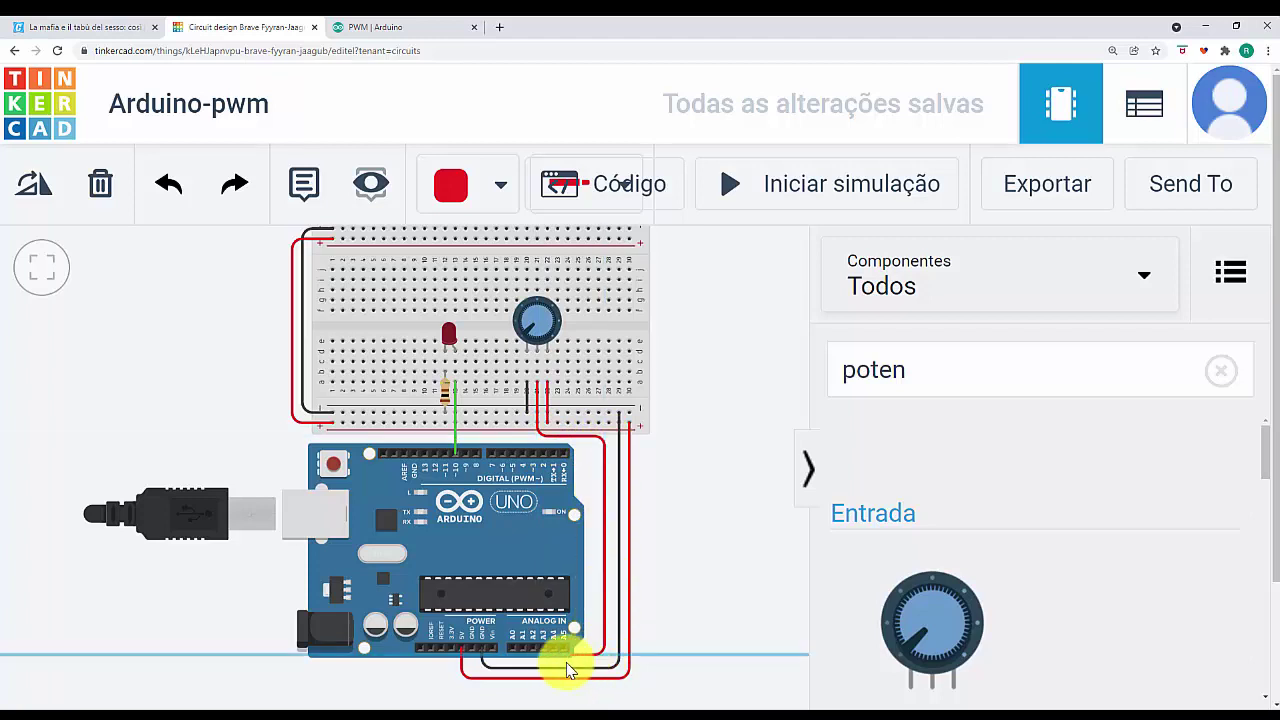
pyautogui.click(507, 650)
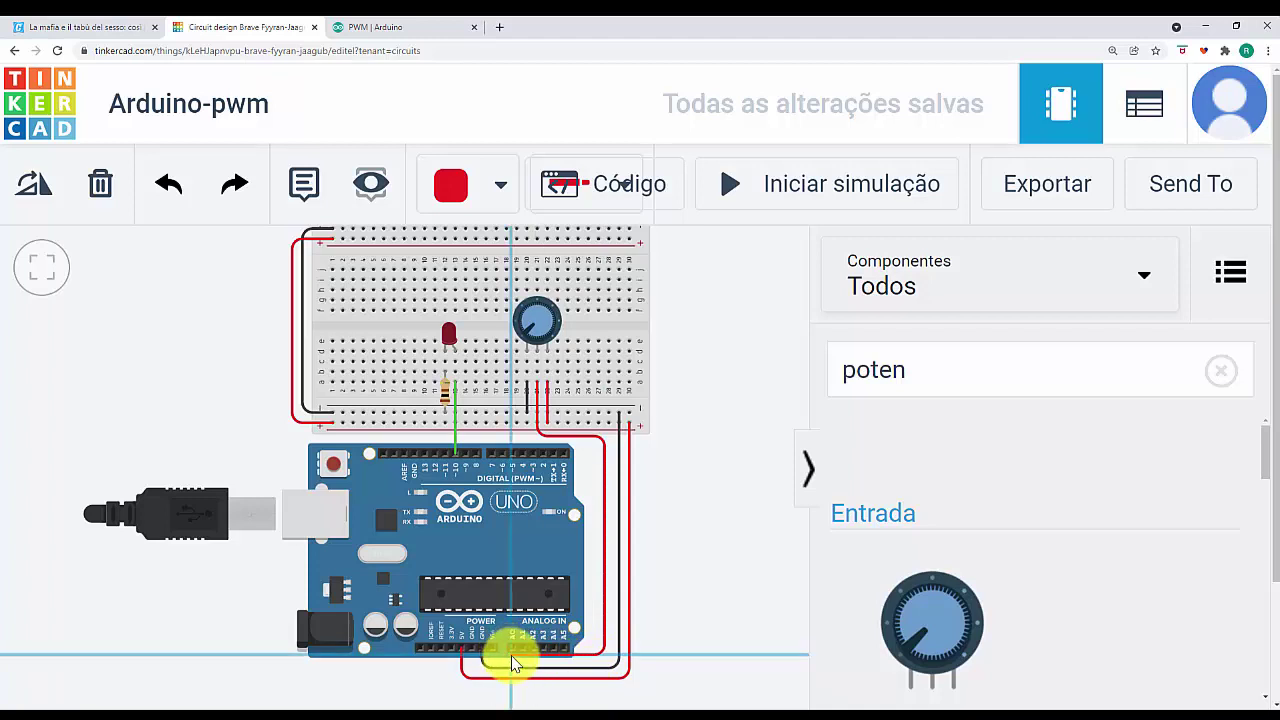
pyautogui.click(510, 649)
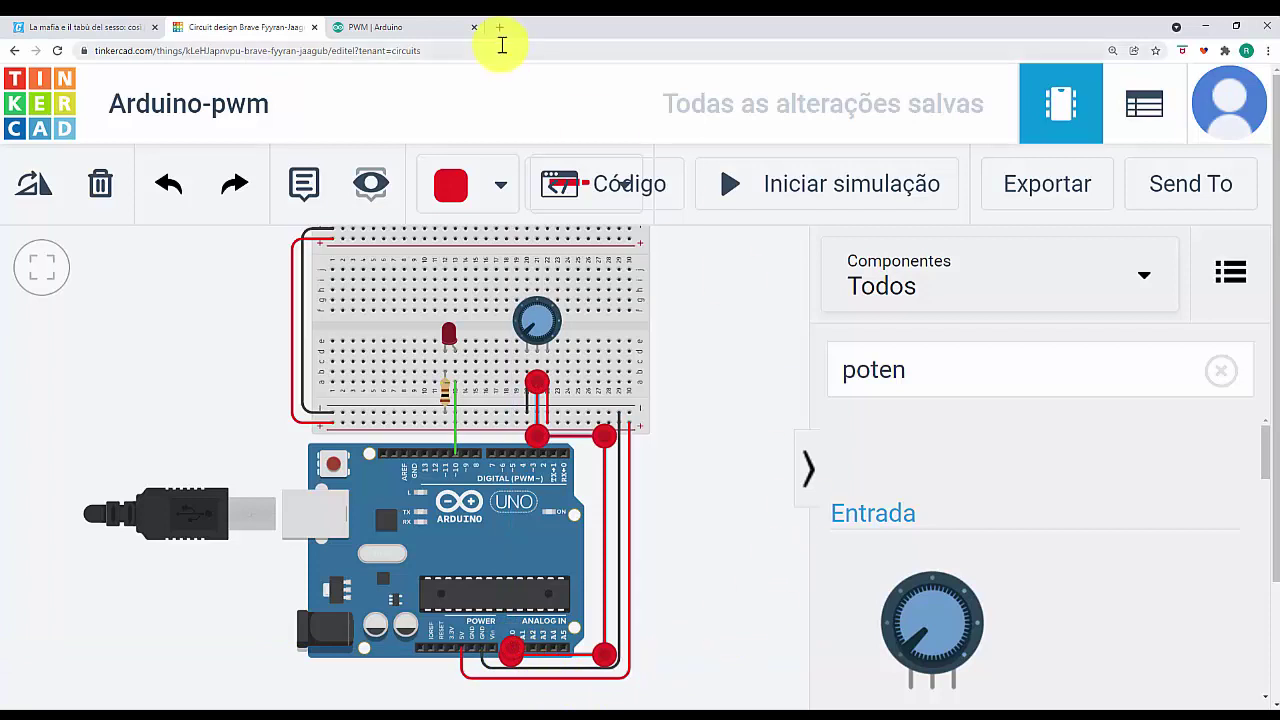
pyautogui.click(499, 188)
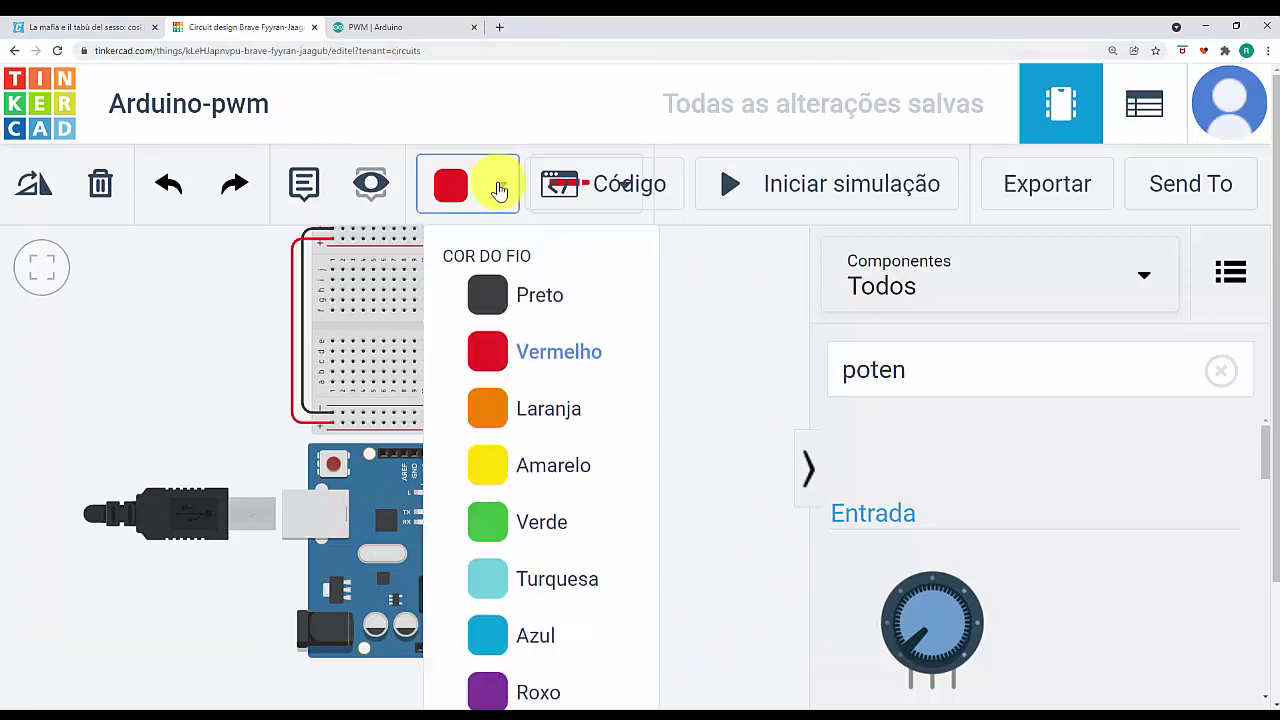
pyautogui.click(537, 403)
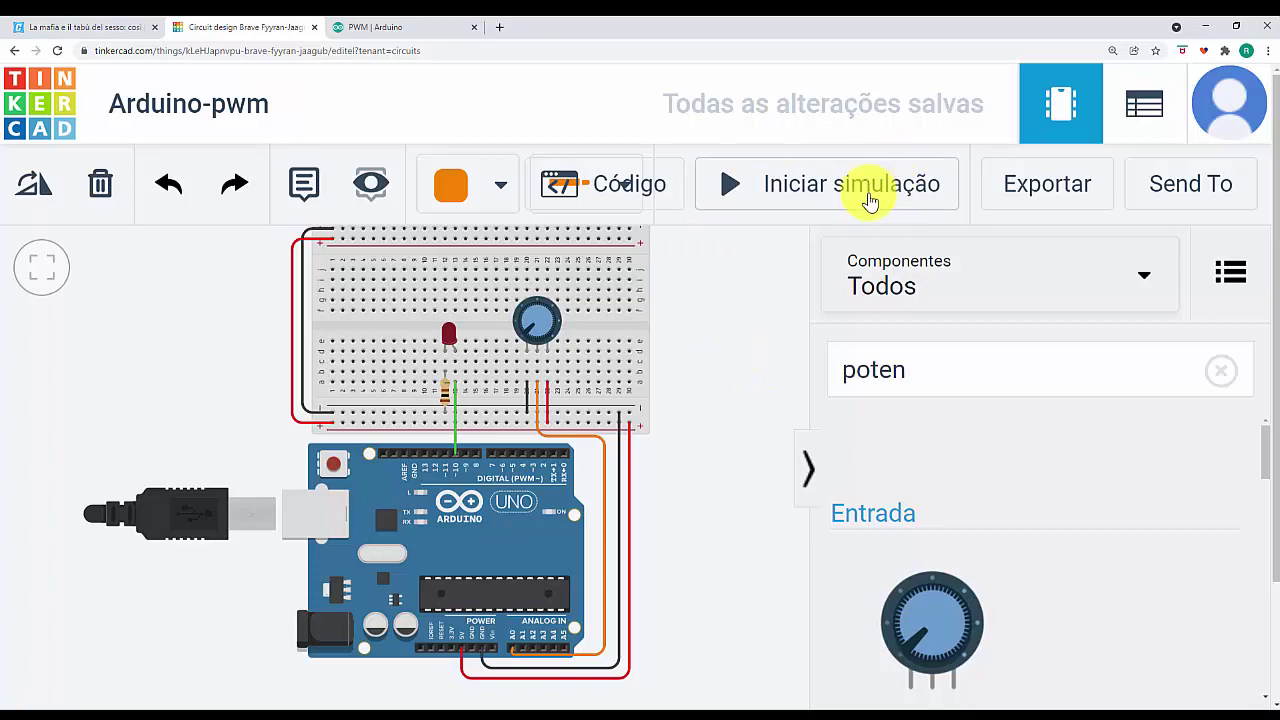
# Step: Examine the Arduino code, focusing on how sensorValue is read from A0 with analogRead
pyautogui.click(645, 195)
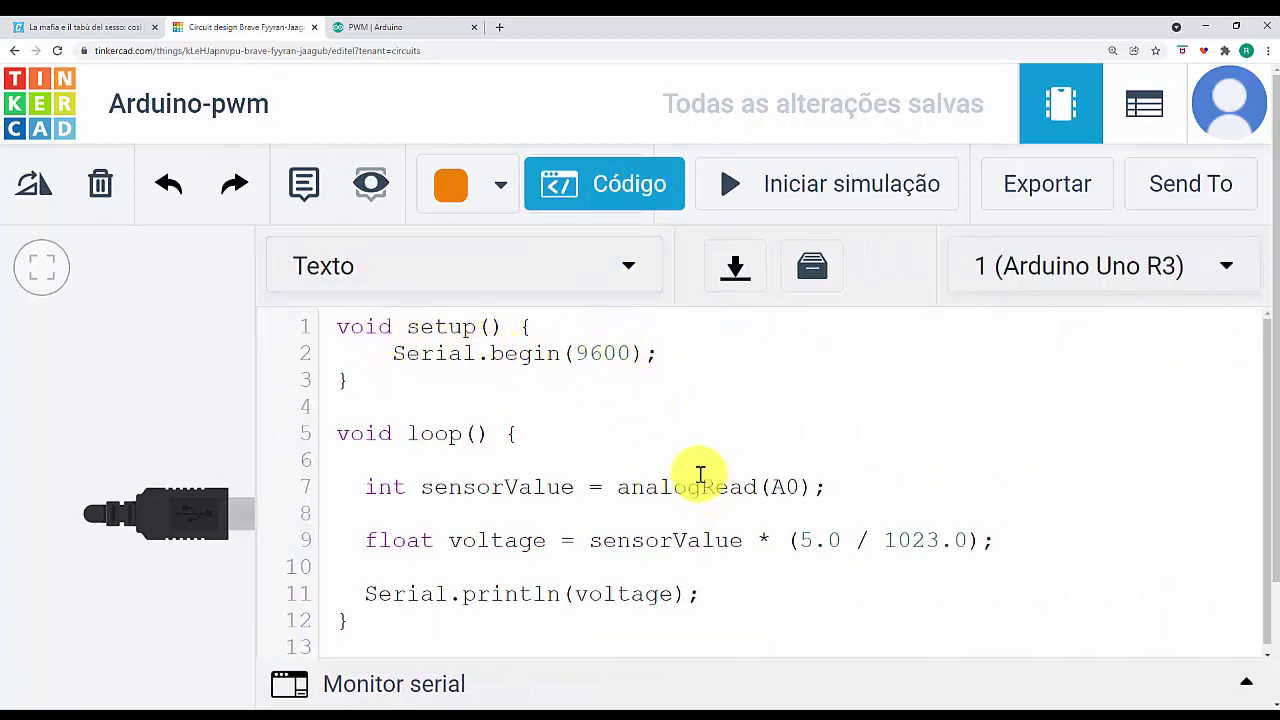
pyautogui.scroll(-1, 600, 478)
pyautogui.moveTo(420, 486); pyautogui.dragTo(577, 484)
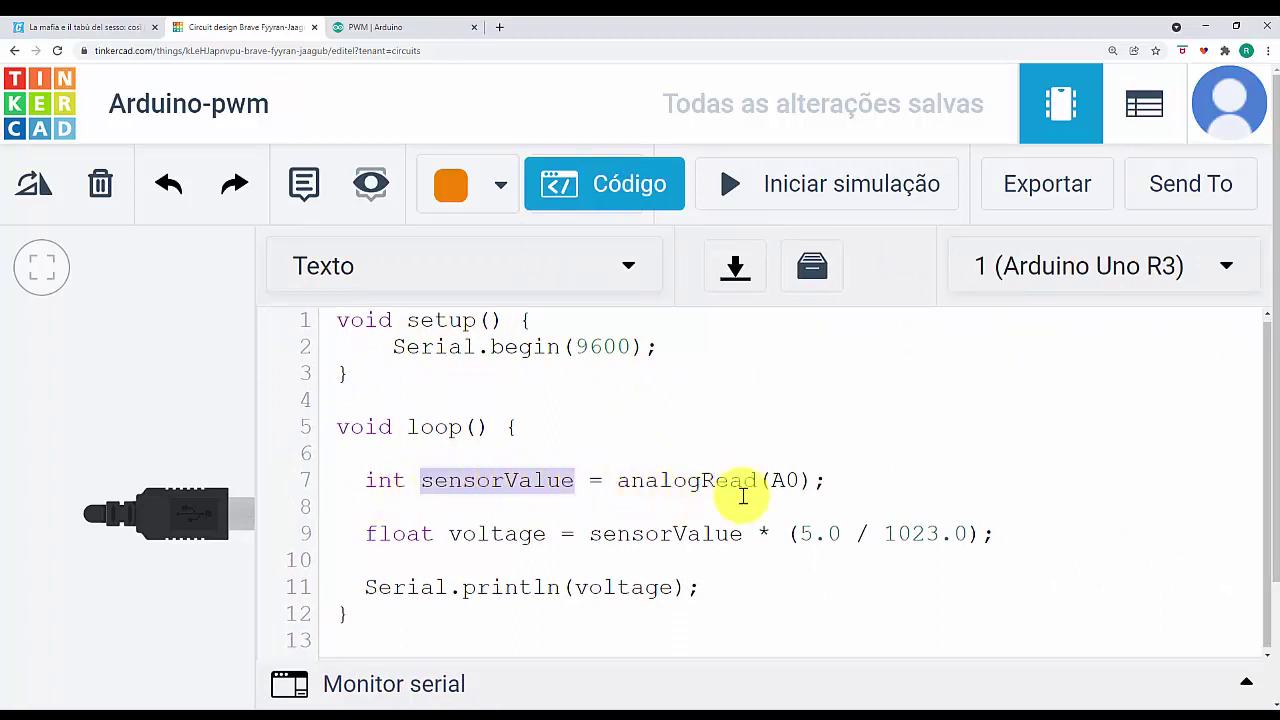
pyautogui.moveTo(835, 481); pyautogui.dragTo(579, 481)
pyautogui.click(488, 480)
pyautogui.click(420, 485)
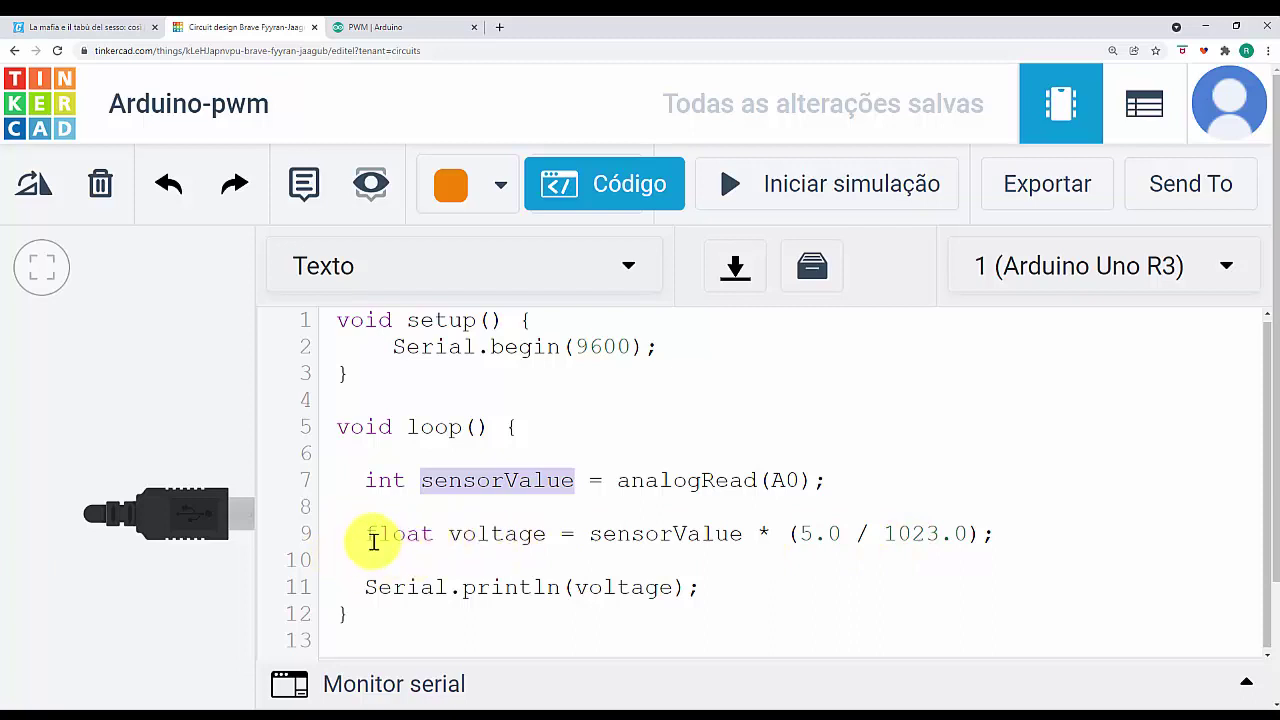
pyautogui.click(126, 400)
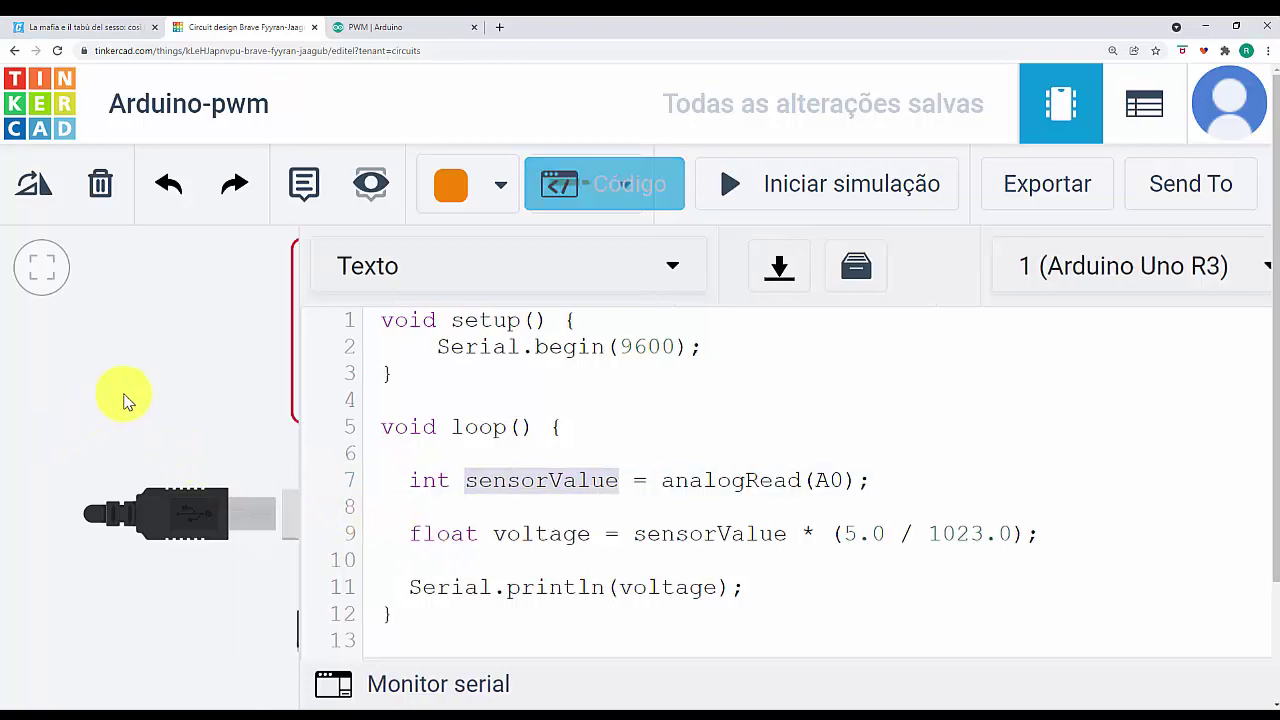
# Step: Test the voltage reading in a simulation by turning the potentiometer while watching the serial monitor
pyautogui.moveTo(737, 503); pyautogui.dragTo(342, 532)
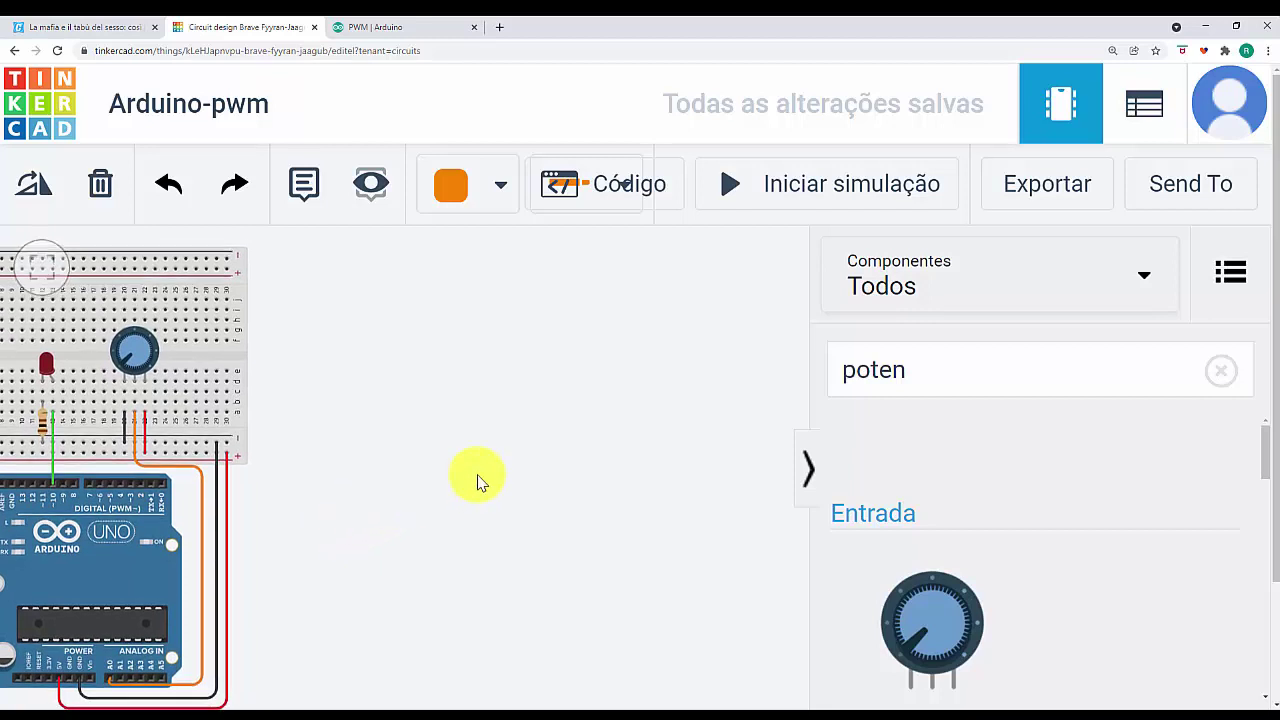
pyautogui.click(817, 187)
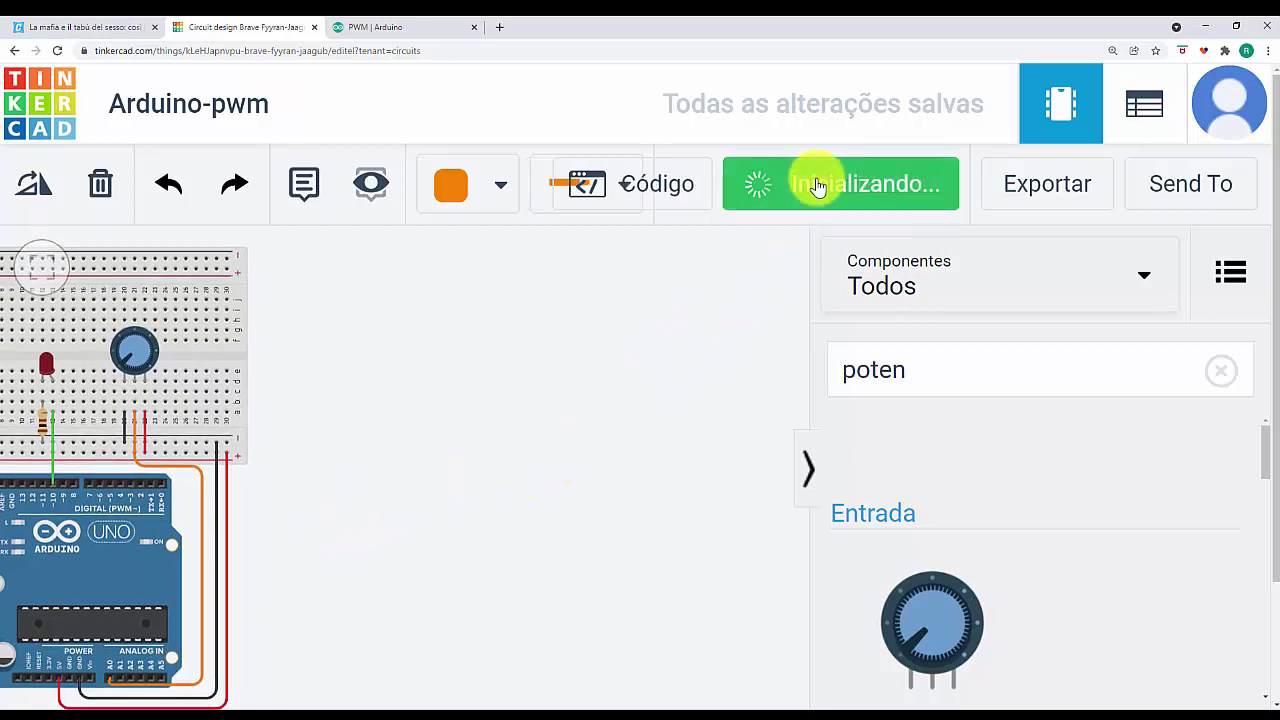
pyautogui.click(668, 192)
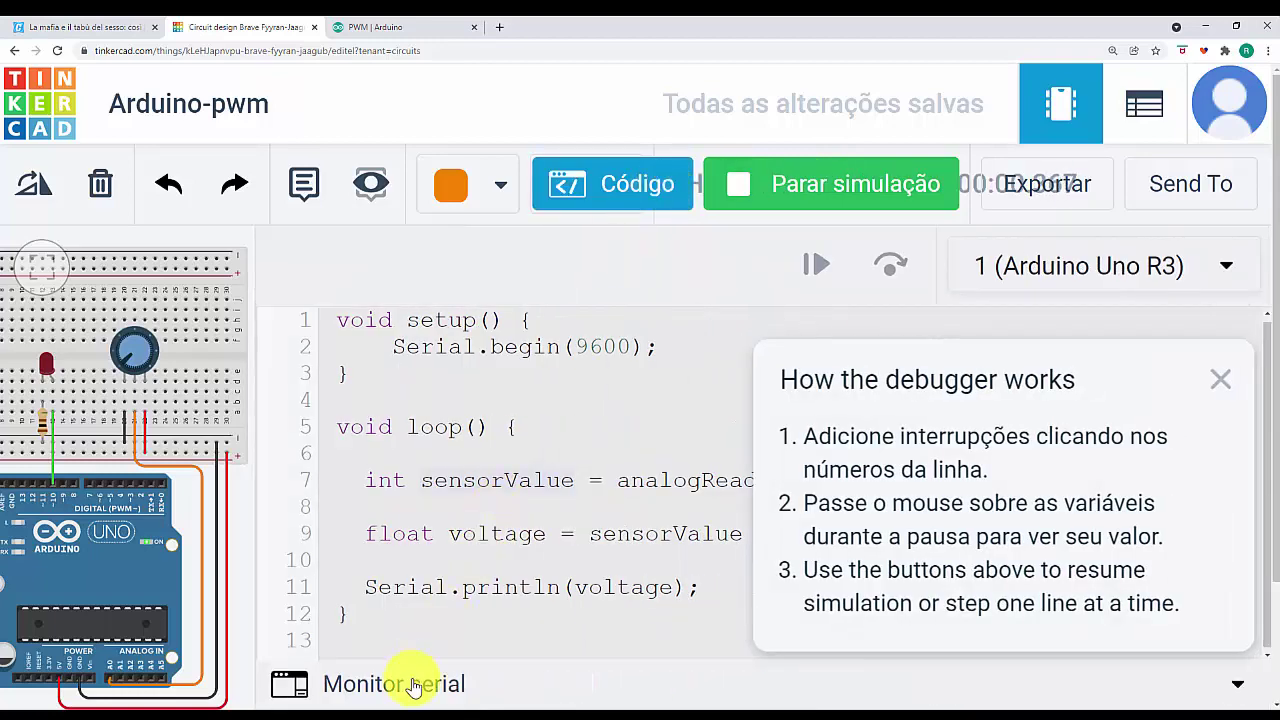
pyautogui.click(414, 683)
pyautogui.click(1220, 378)
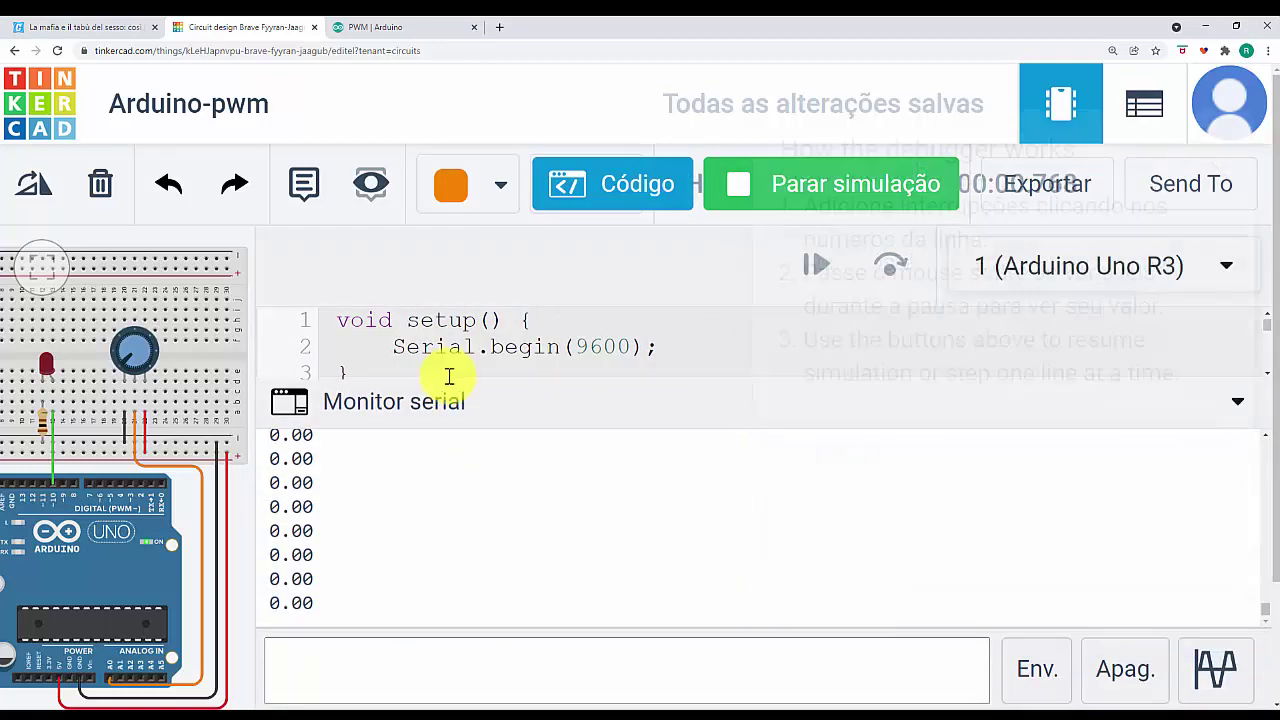
pyautogui.moveTo(140, 368)
pyautogui.mouseDown()
pyautogui.moveTo(134, 343)
pyautogui.moveTo(166, 330)
pyautogui.moveTo(163, 365)
pyautogui.moveTo(117, 388)
pyautogui.moveTo(142, 342)
pyautogui.moveTo(126, 348)
pyautogui.moveTo(148, 353)
pyautogui.moveTo(122, 339)
pyautogui.moveTo(134, 354)
pyautogui.moveTo(137, 343)
pyautogui.mouseUp()
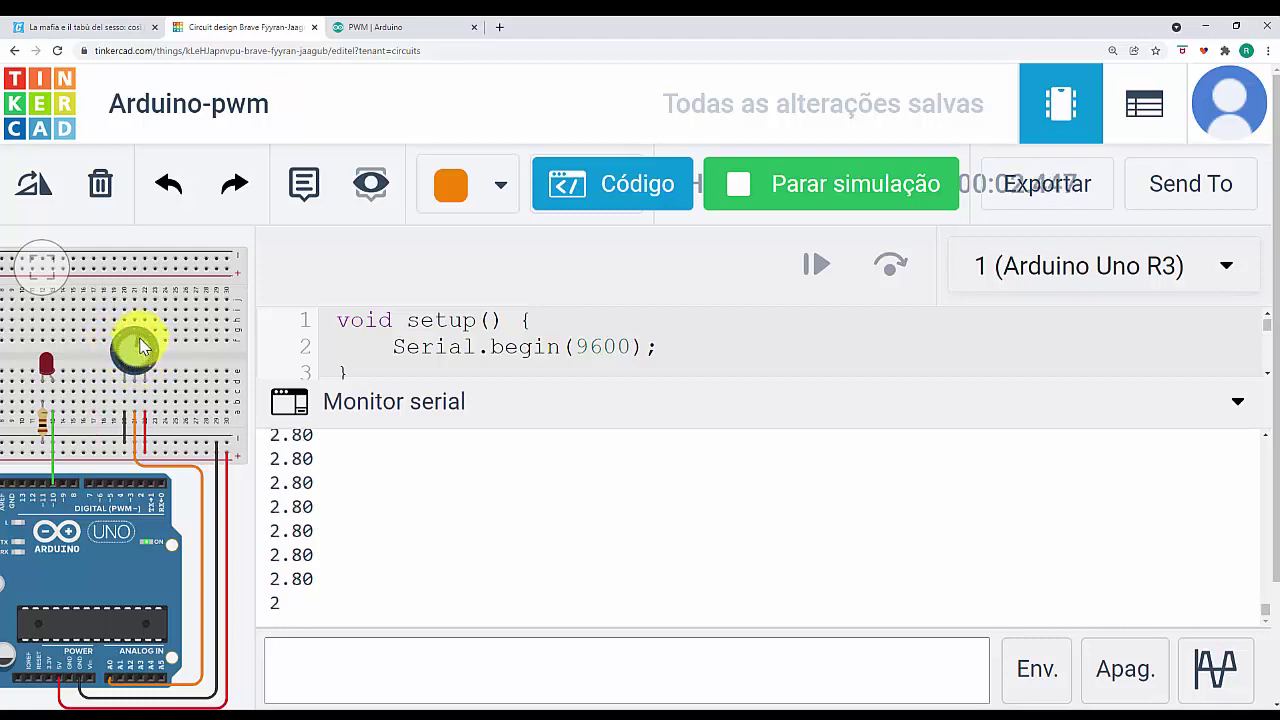
pyautogui.click(870, 183)
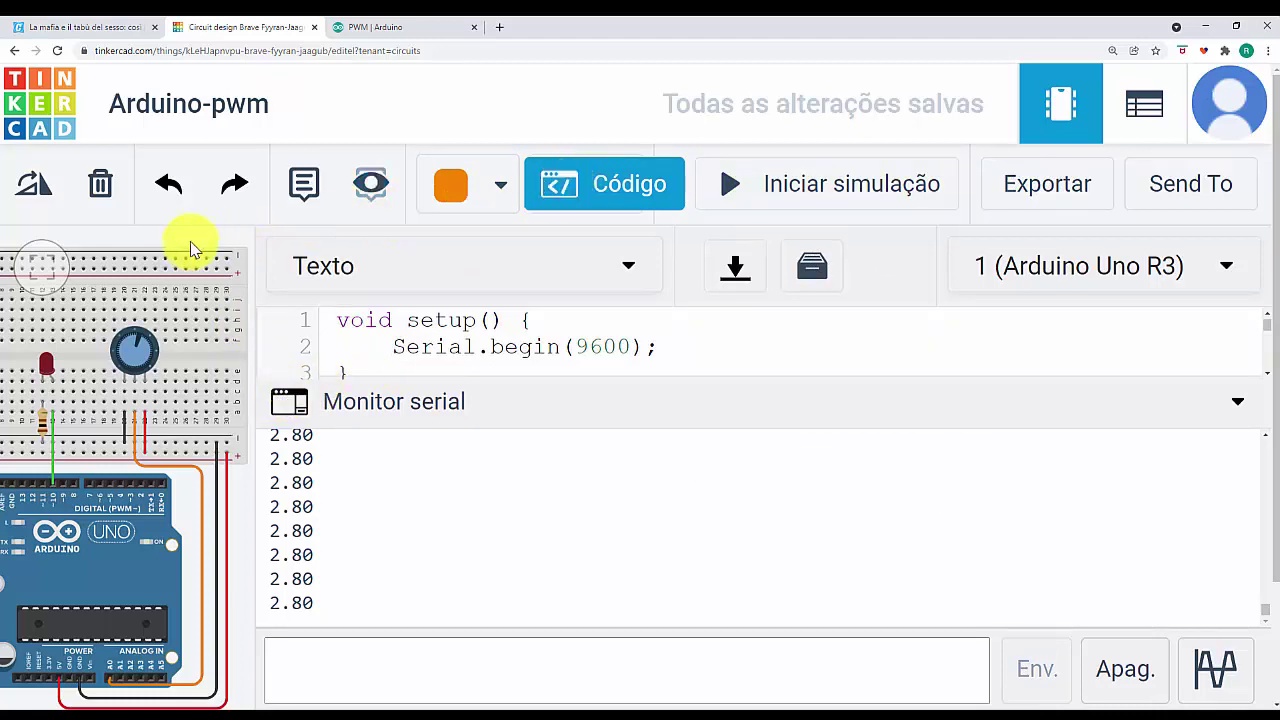
# Step: Comment out the float voltage line in the Arduino code's loop function
pyautogui.moveTo(686, 378); pyautogui.dragTo(556, 388)
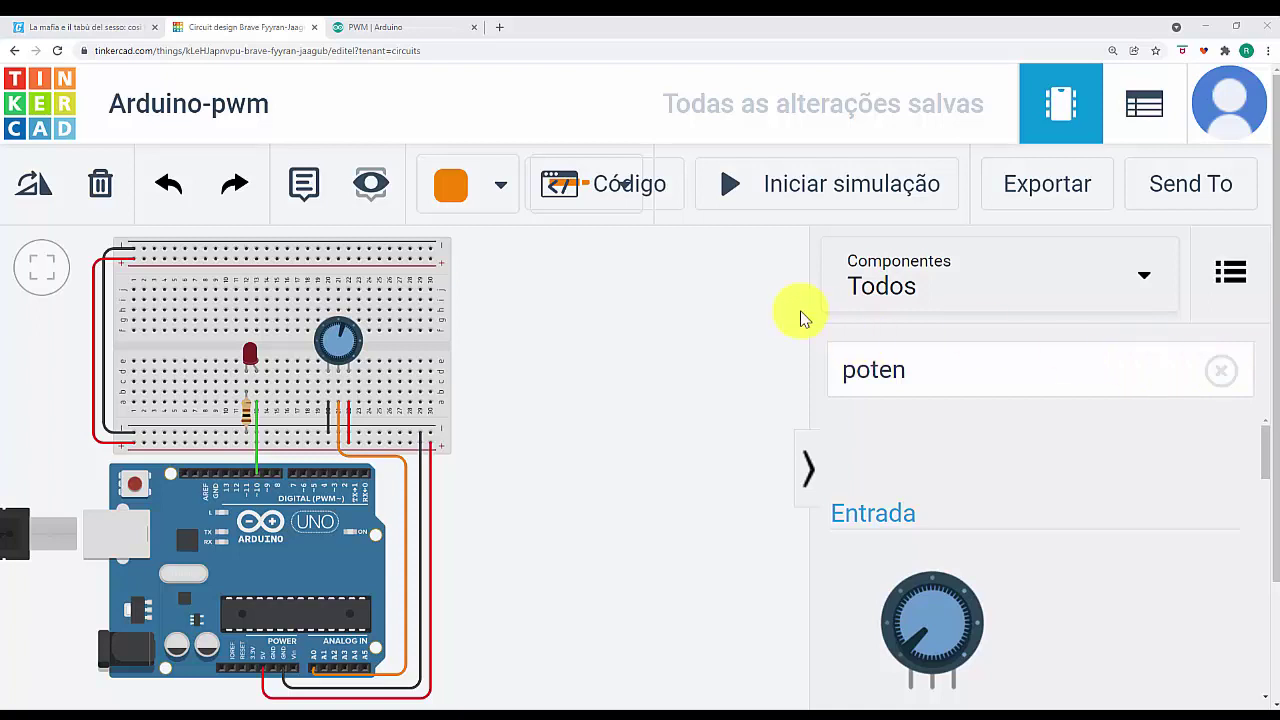
pyautogui.moveTo(545, 437); pyautogui.dragTo(394, 428)
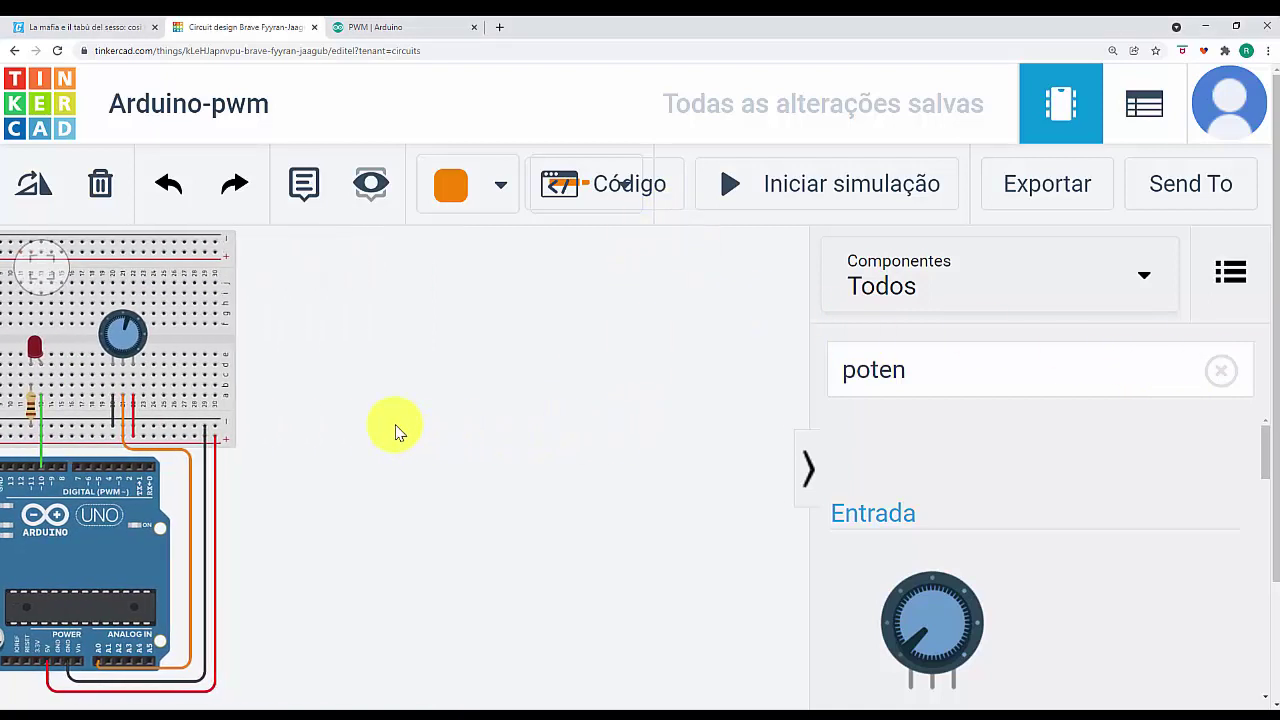
pyautogui.click(615, 186)
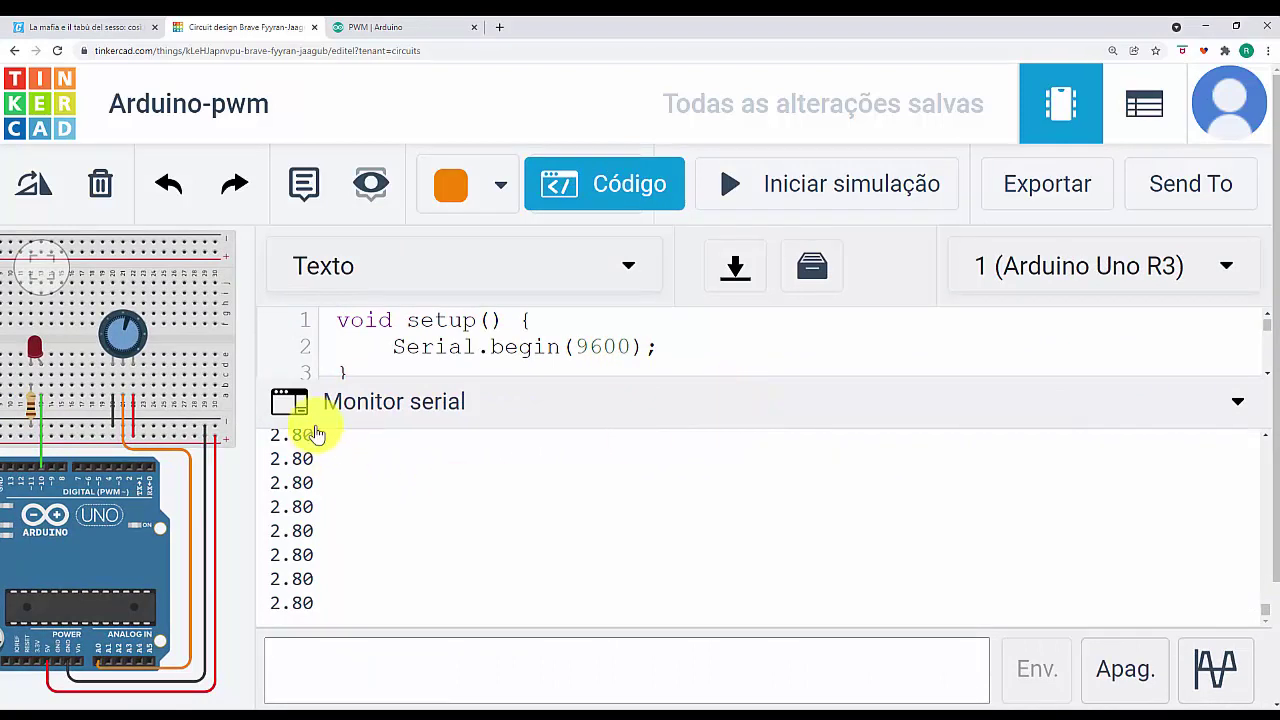
pyautogui.click(305, 410)
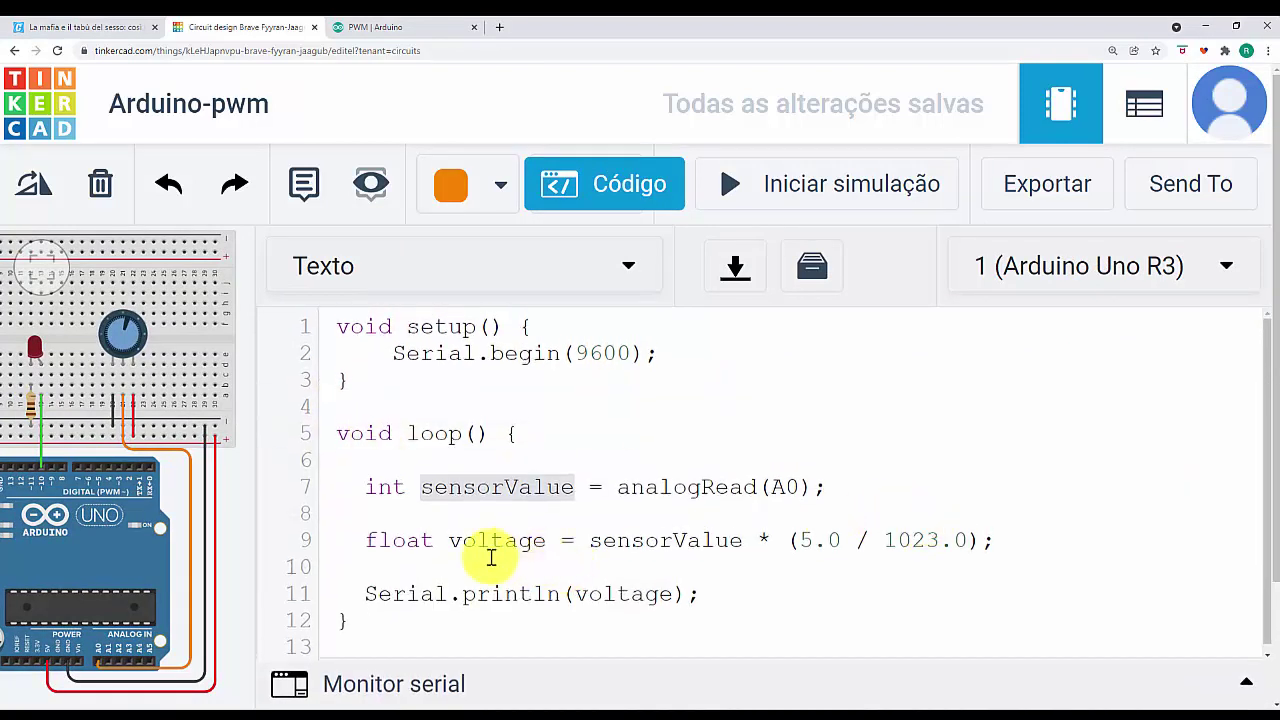
pyautogui.click(357, 541)
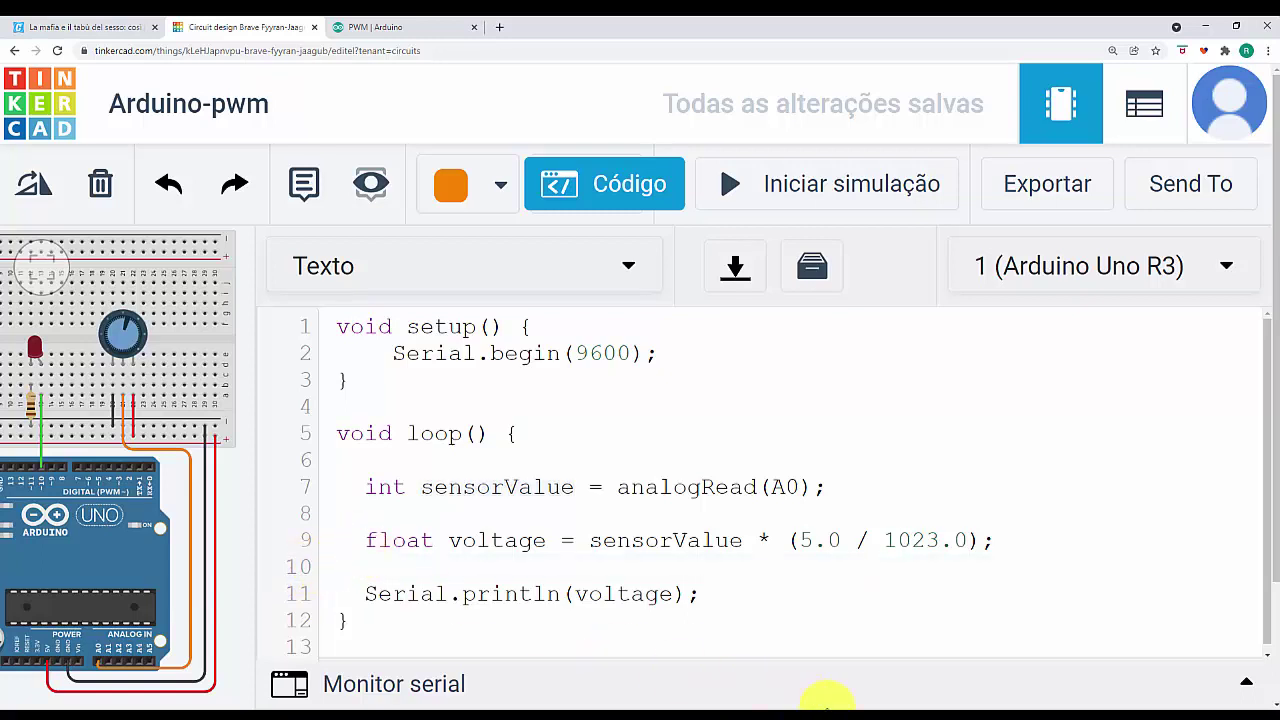
pyautogui.write('//')
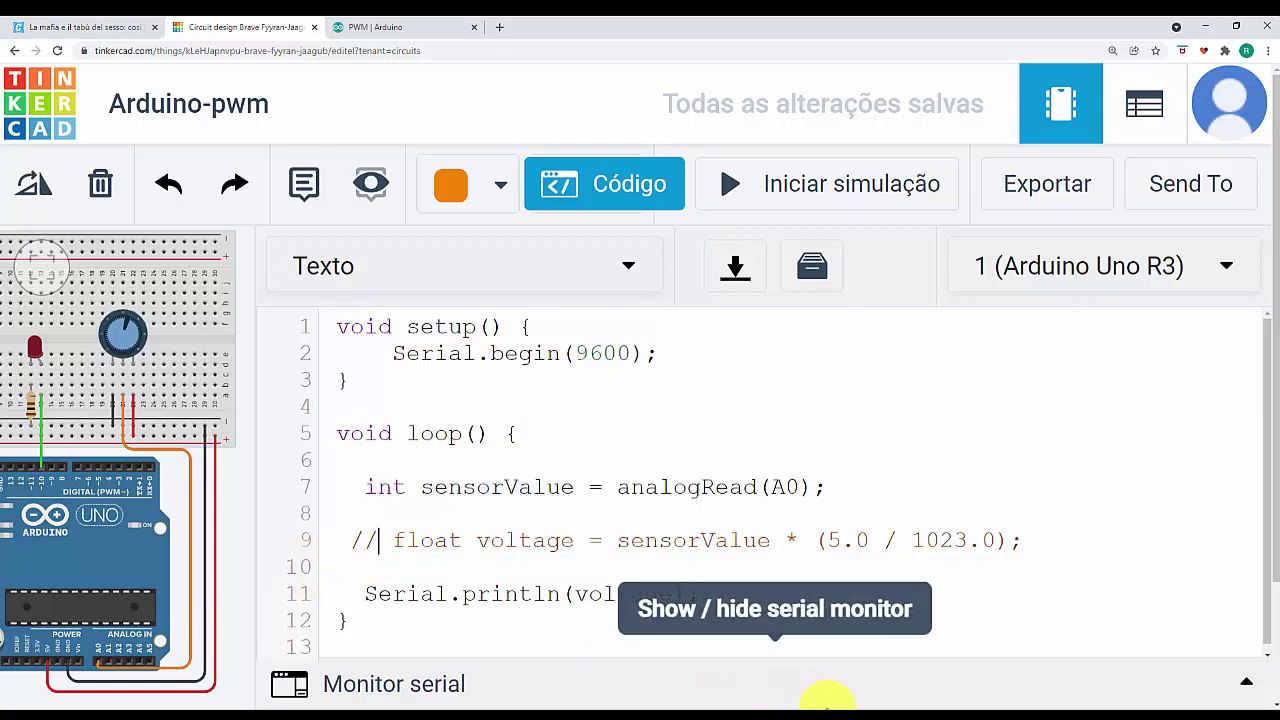
# Step: Add the line "outputValue = map(sensorValue, 0, 1023, 0, 255);" below the commented-out voltage line
pyautogui.click(1049, 538)
pyautogui.press('Return')
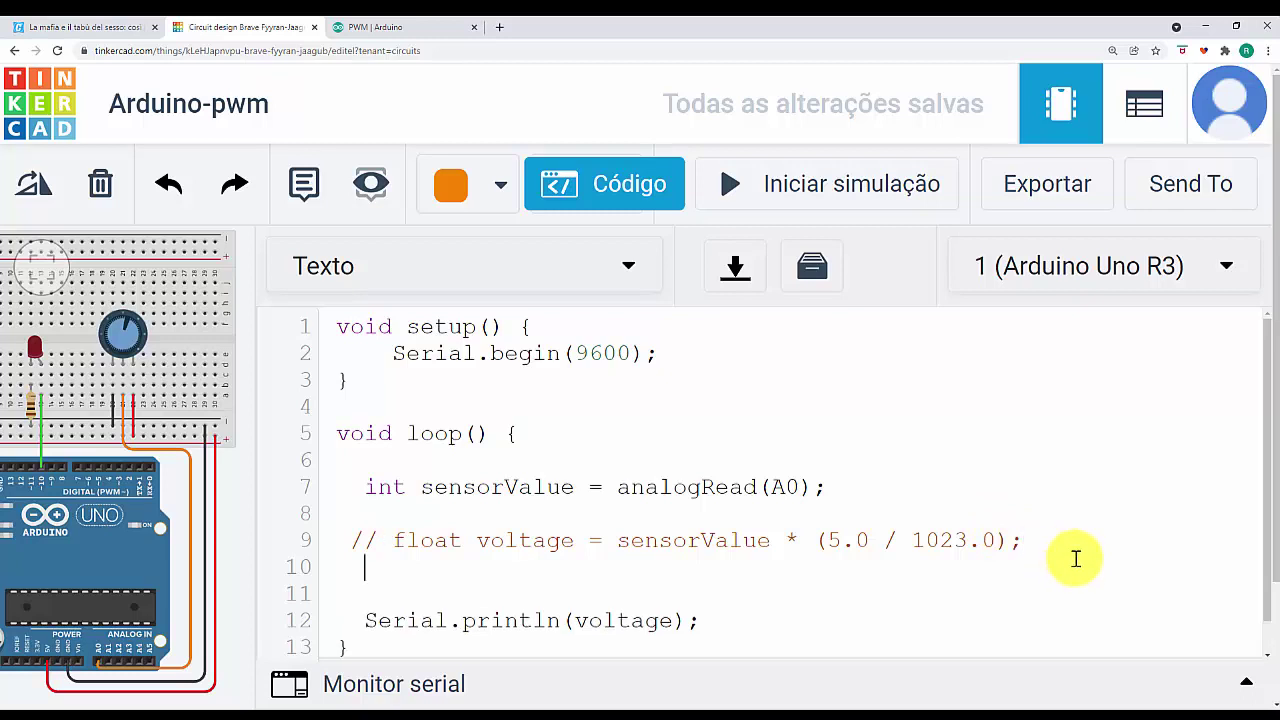
pyautogui.press('Return')
pyautogui.write('outputValue = map(sensorValue, 0, 1023, 0, 255);')
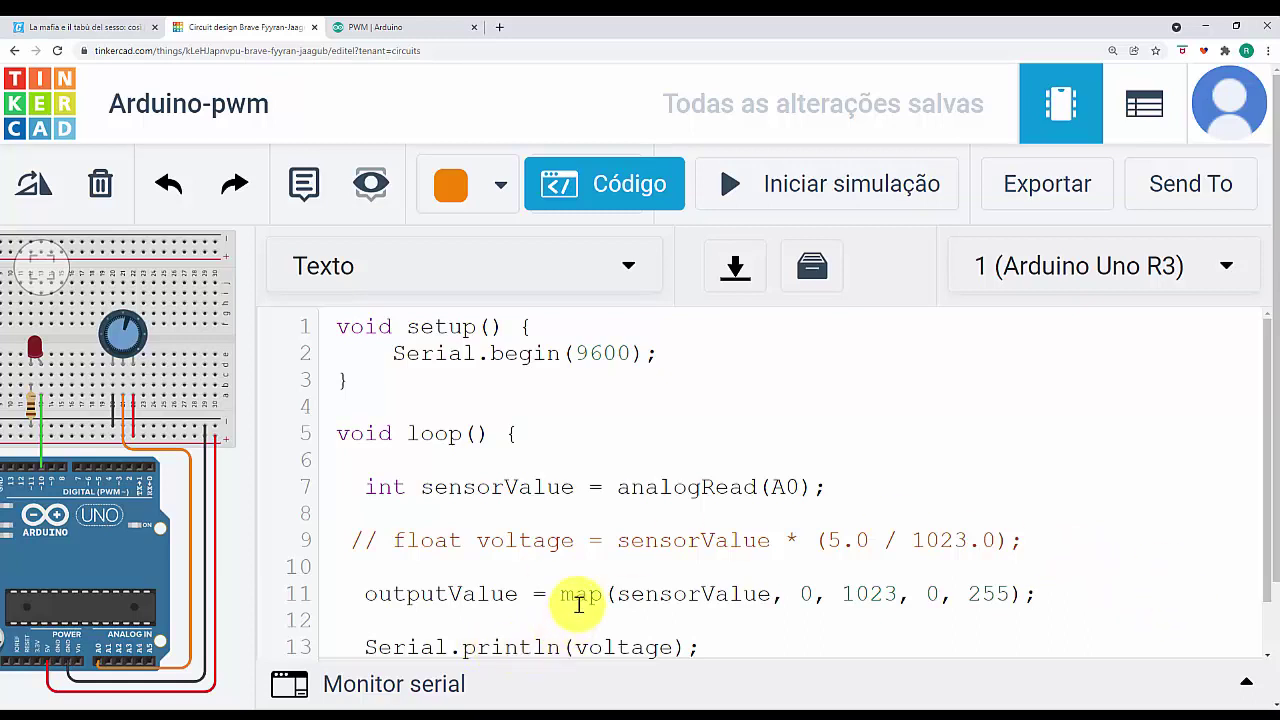
# Step: Examine the map call's sensorValue argument, its input range 0 to 1023 and its output range 0 to 255
pyautogui.moveTo(602, 594); pyautogui.dragTo(562, 594)
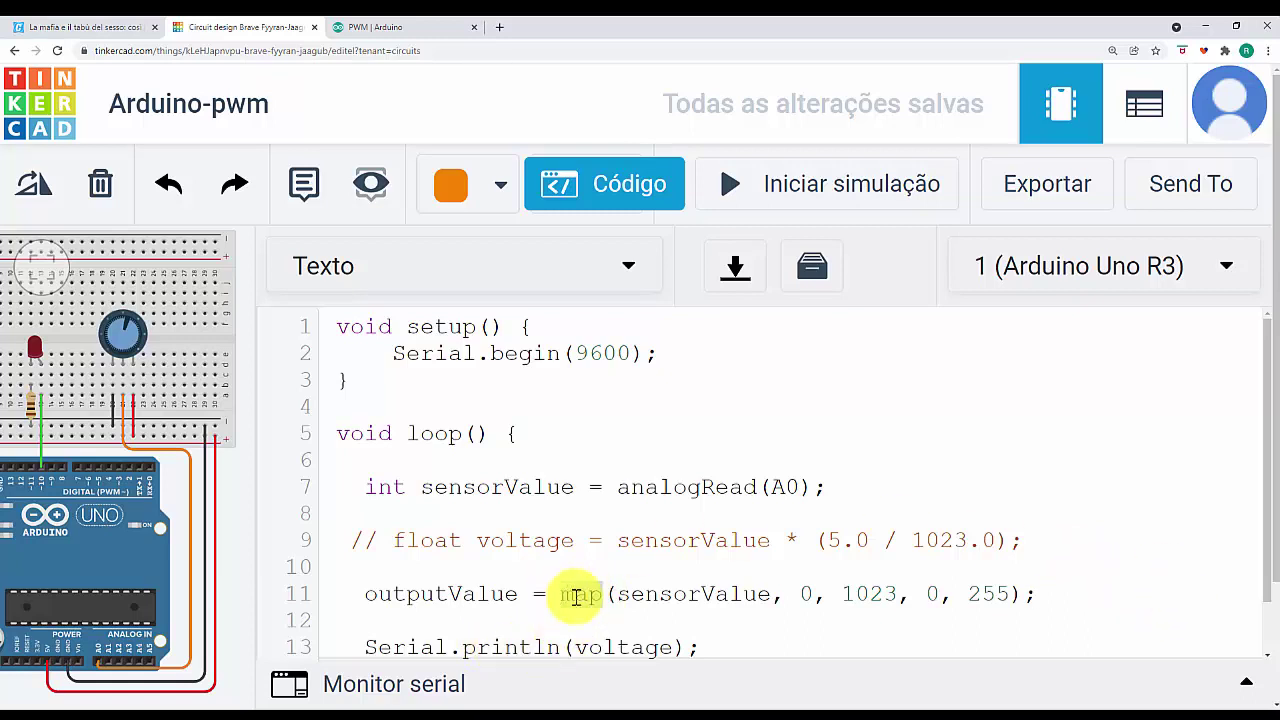
pyautogui.moveTo(421, 486); pyautogui.dragTo(575, 489)
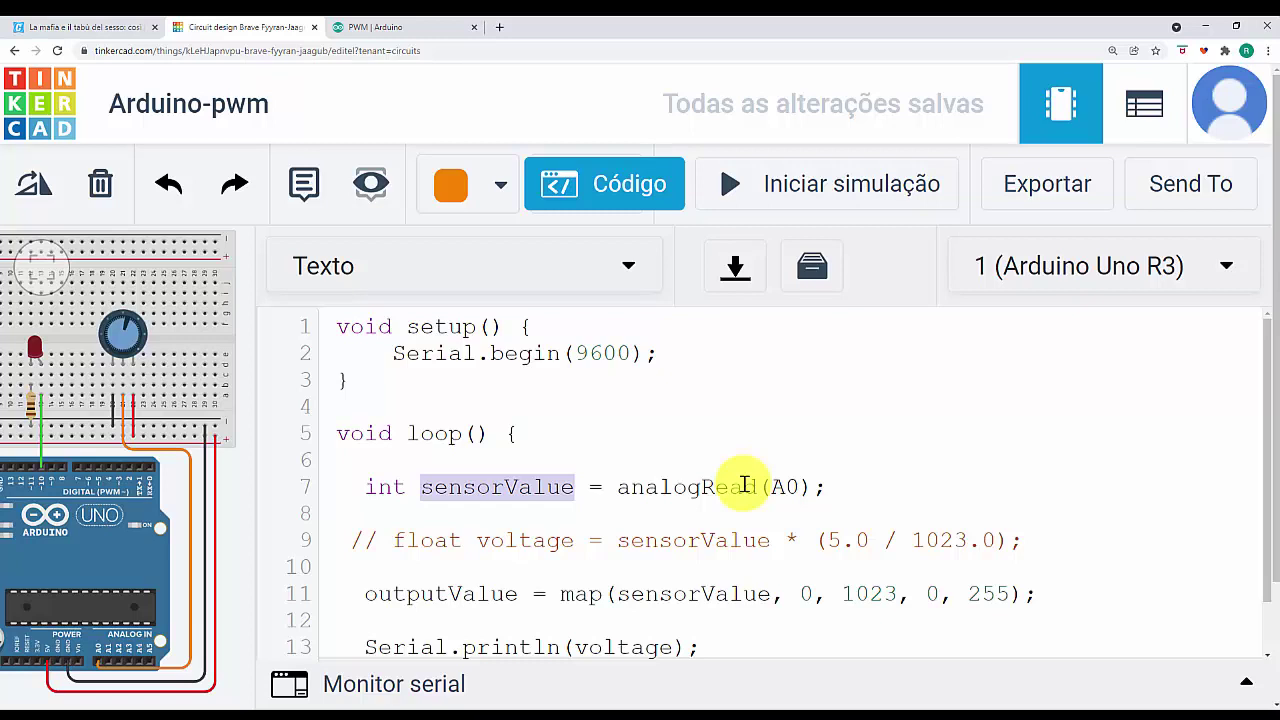
pyautogui.click(799, 594)
pyautogui.moveTo(799, 594); pyautogui.dragTo(900, 594)
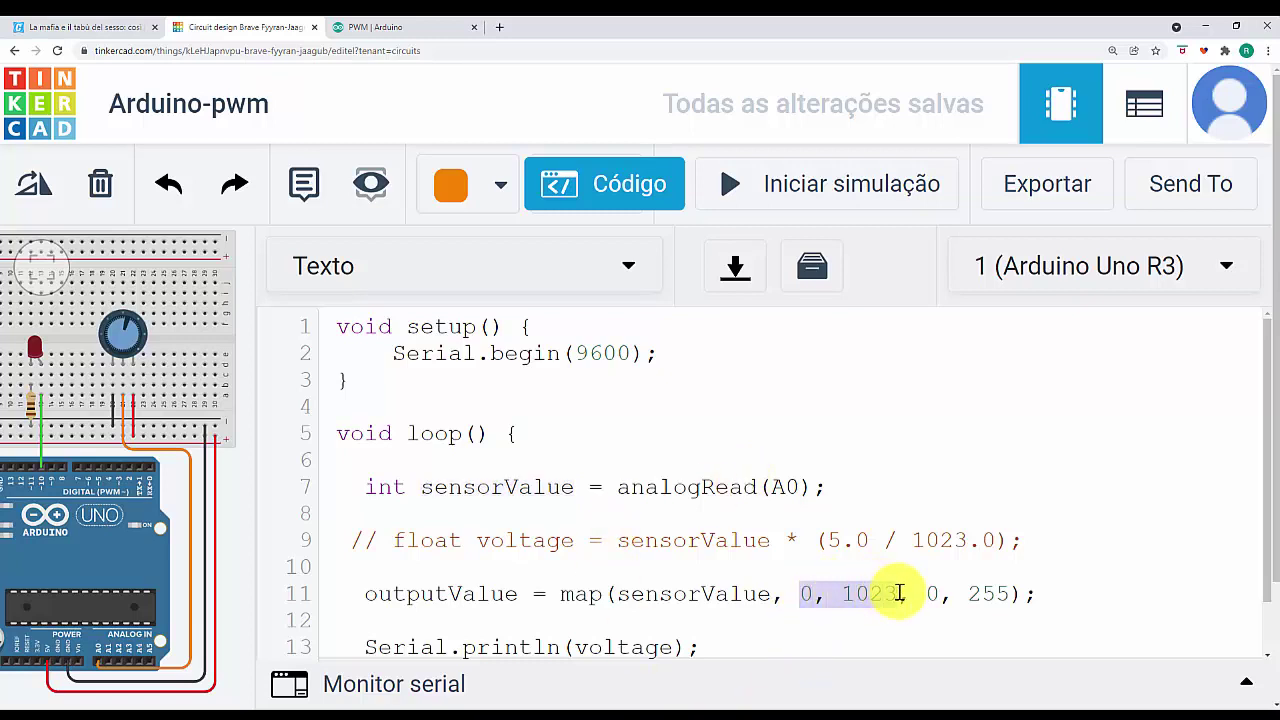
pyautogui.moveTo(930, 593); pyautogui.dragTo(1008, 594)
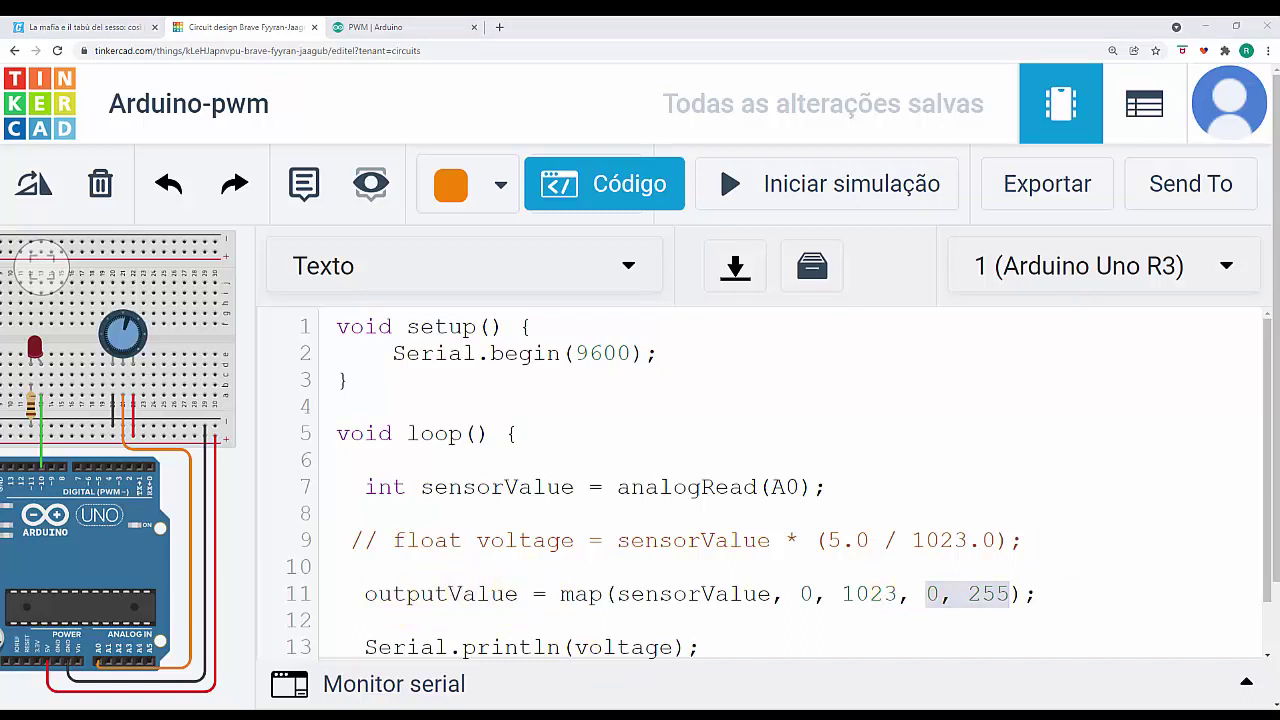
# Step: Add the line "analogWrite (10, outputValue);" below the map line to send the value to pin 10
pyautogui.click(1078, 598)
pyautogui.press('Return')
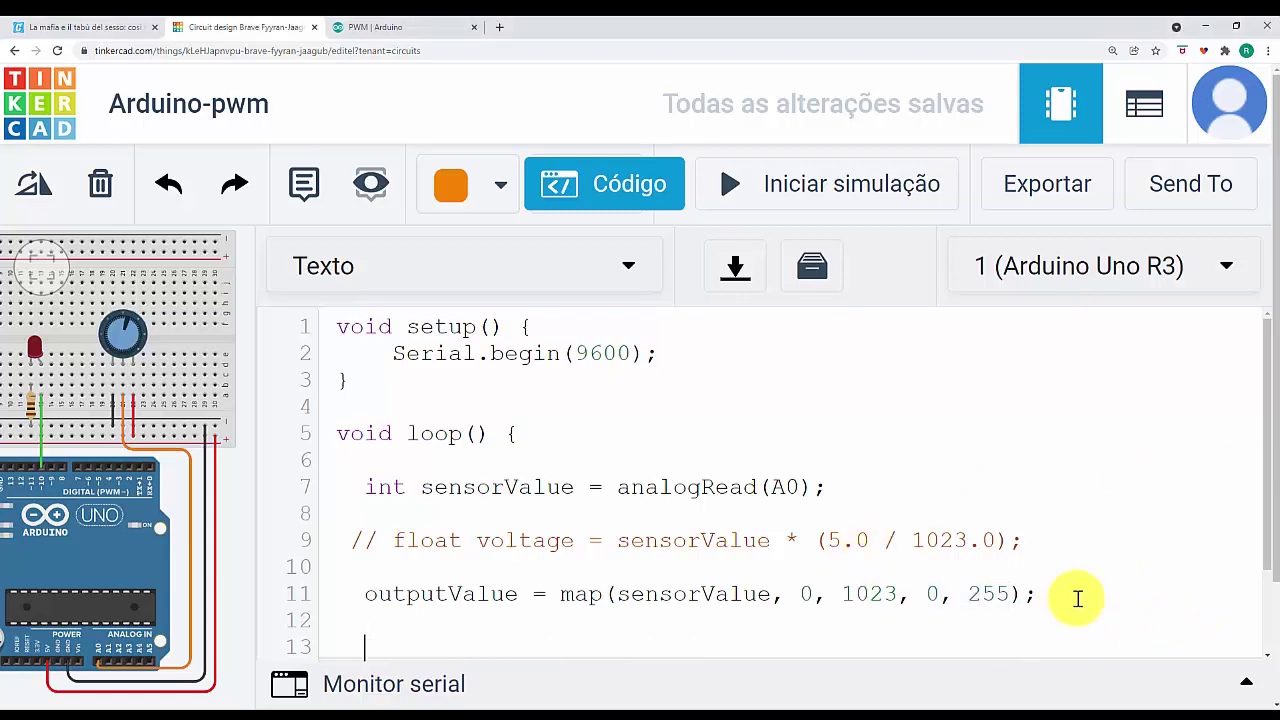
pyautogui.write('analogWrite (analogOutPin, outputValue);')
pyautogui.scroll(-1, 775, 552)
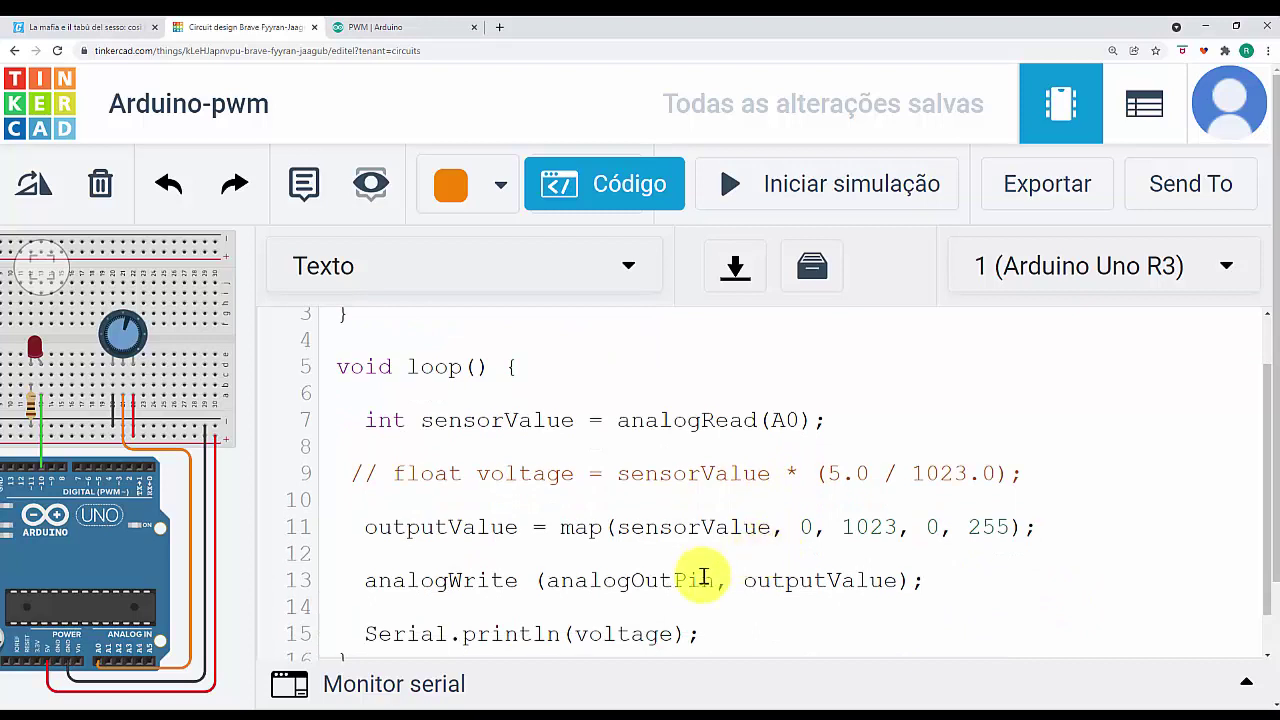
pyautogui.moveTo(549, 580); pyautogui.dragTo(708, 581)
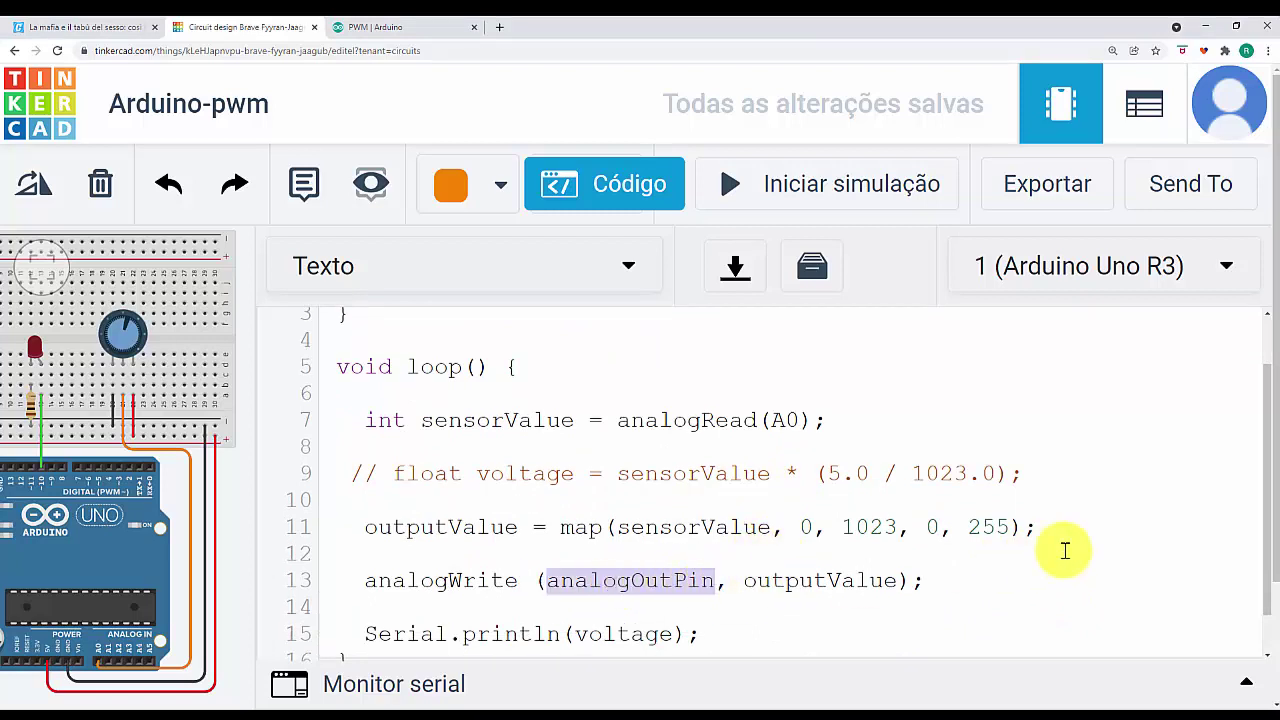
pyautogui.write('10')
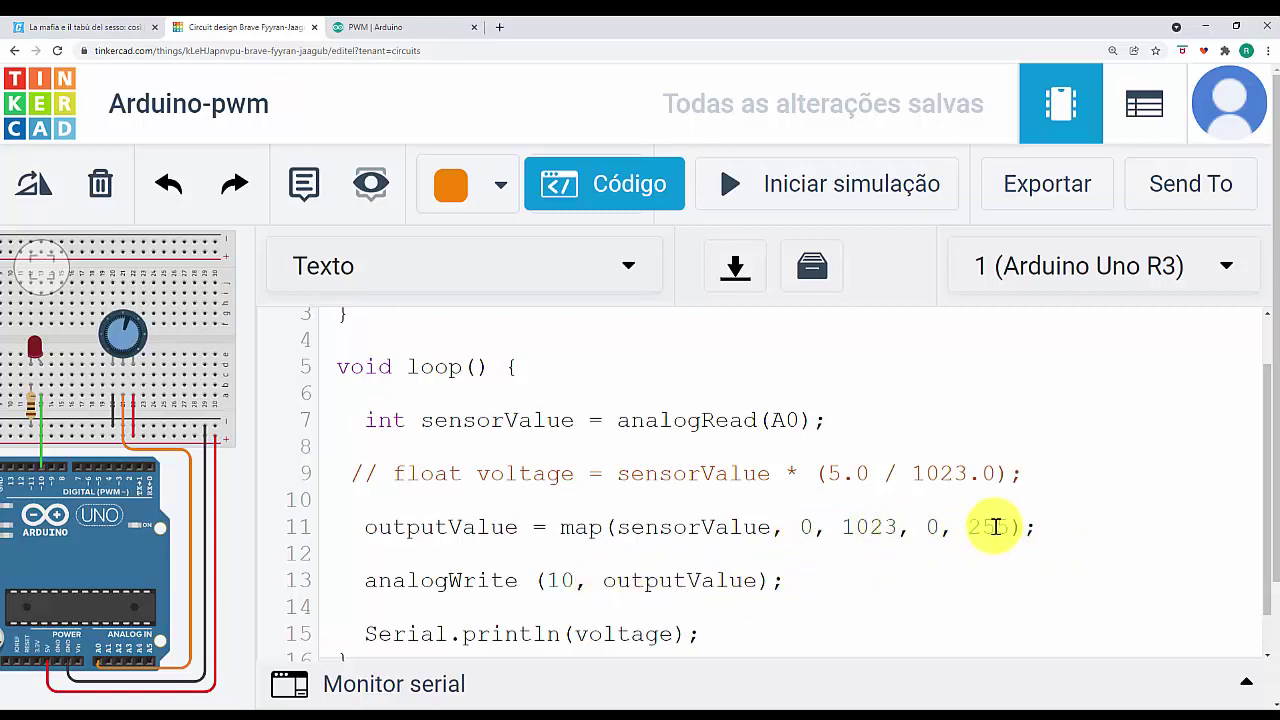
pyautogui.scroll(-1, 720, 583)
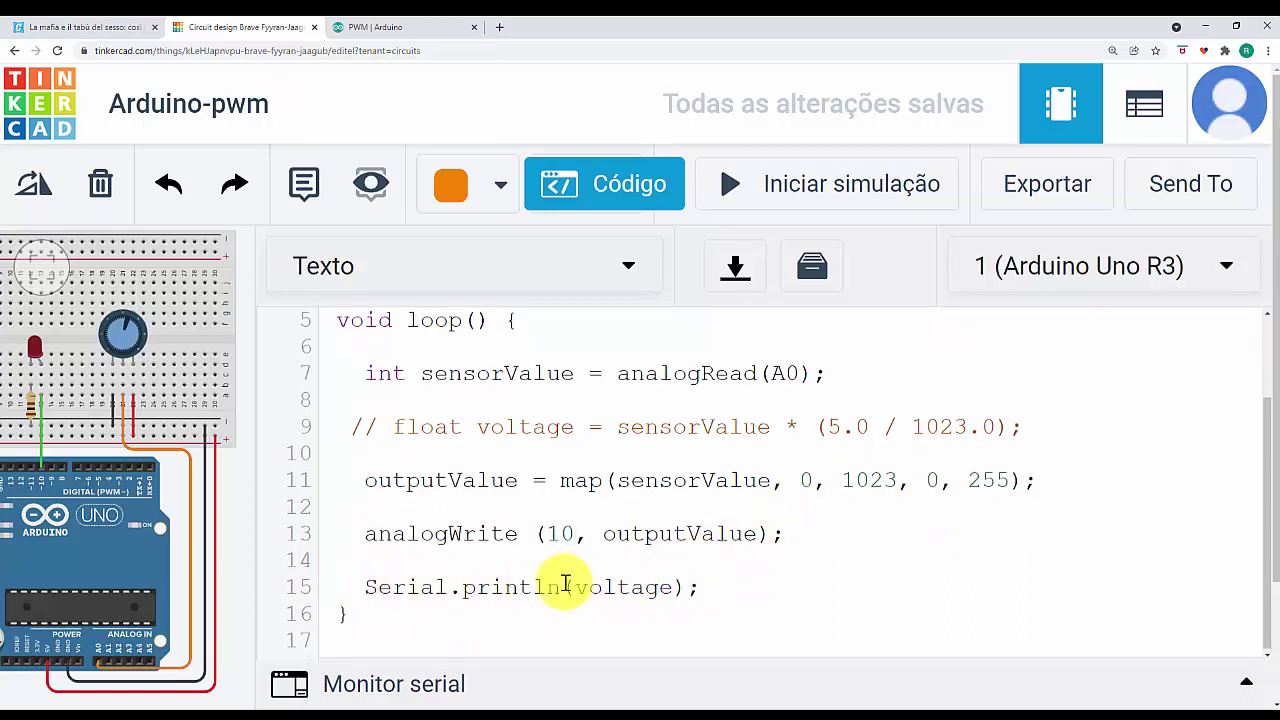
pyautogui.moveTo(366, 588); pyautogui.dragTo(716, 589)
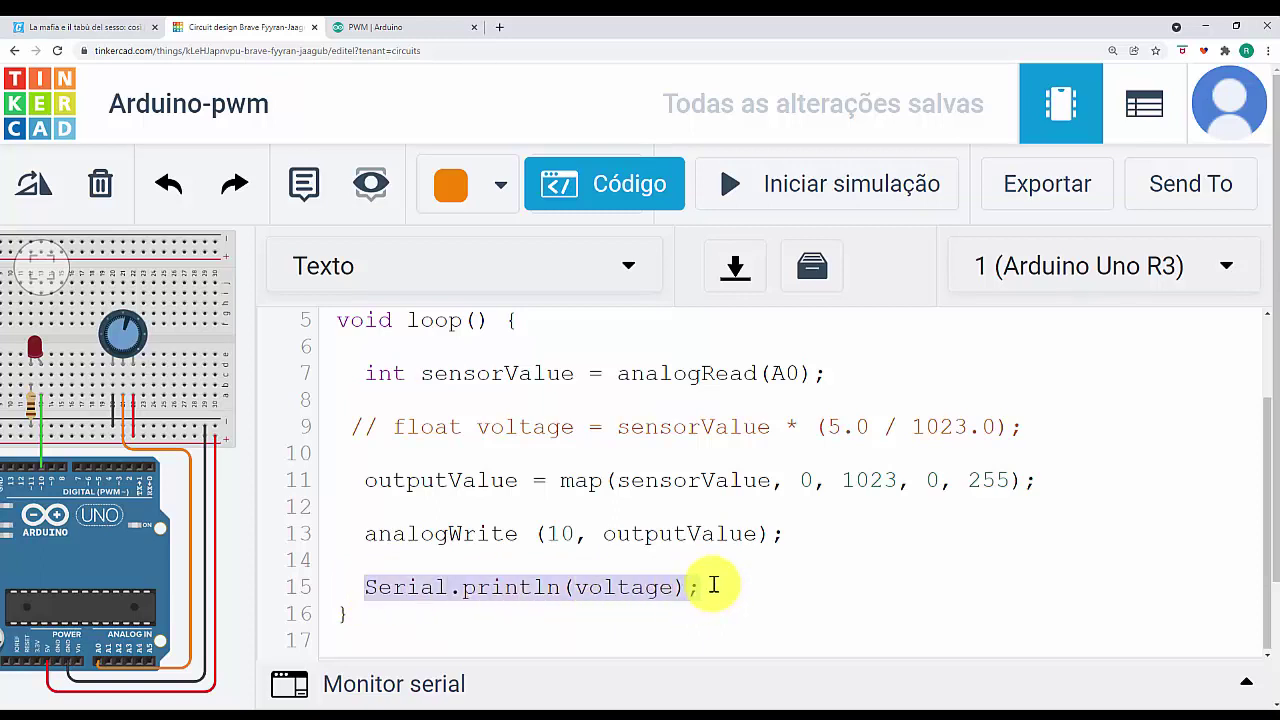
pyautogui.hotkey('ctrl', 'v')
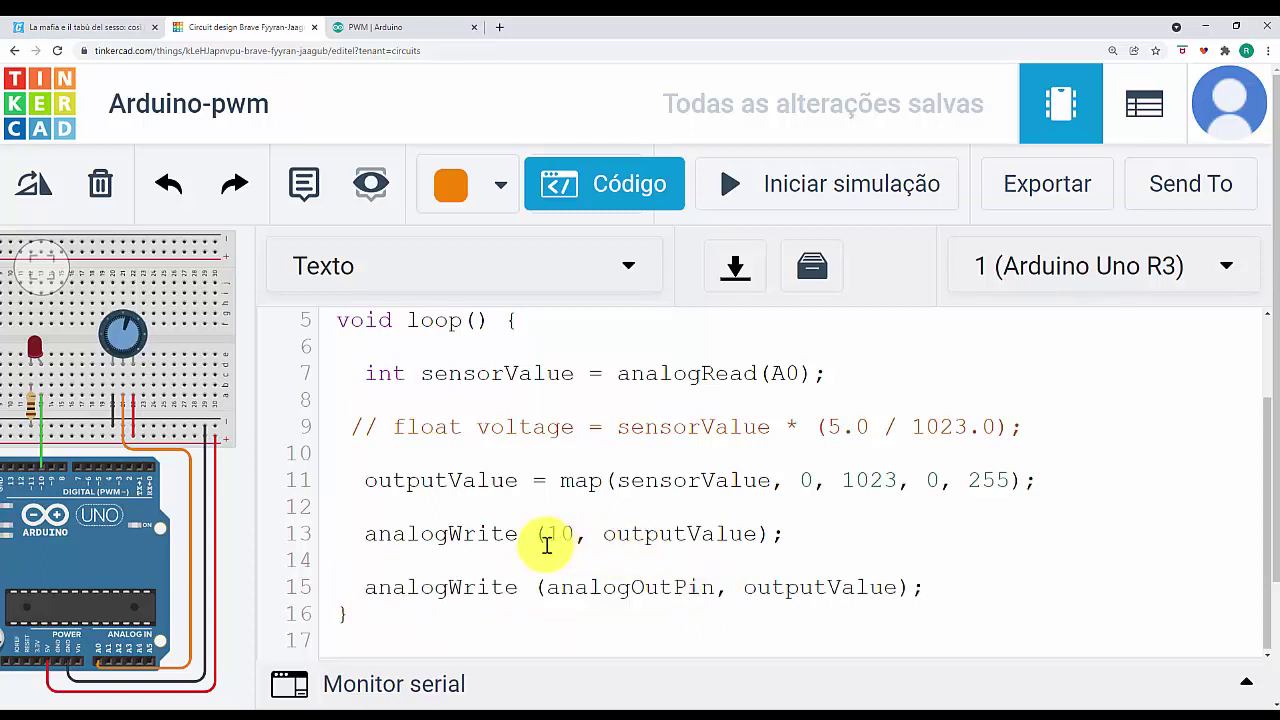
pyautogui.hotkey('ctrl', 'z')
# Step: Add the line Serial.print ("leitura analógica: "); below the analogWrite line and change the voltage print line to Serial.print(sensorValue);
pyautogui.click(380, 566)
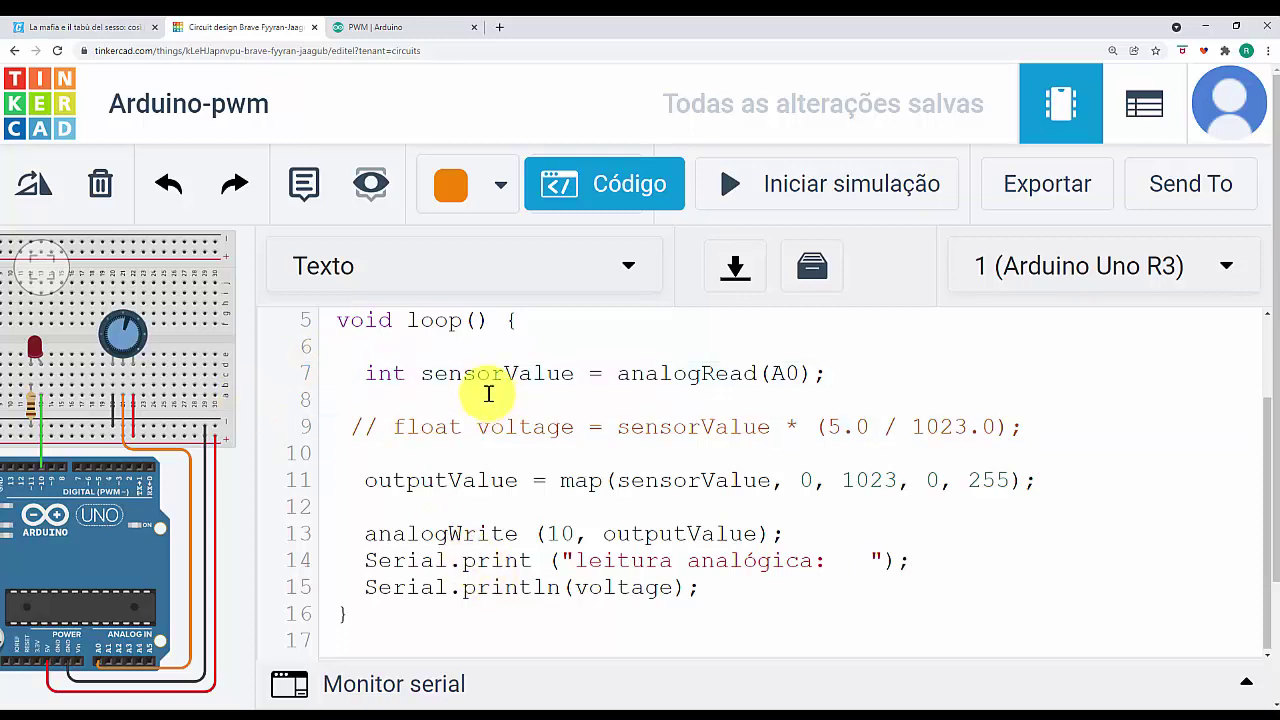
pyautogui.moveTo(421, 374); pyautogui.dragTo(575, 373)
pyautogui.hotkey('ctrl', 'c')
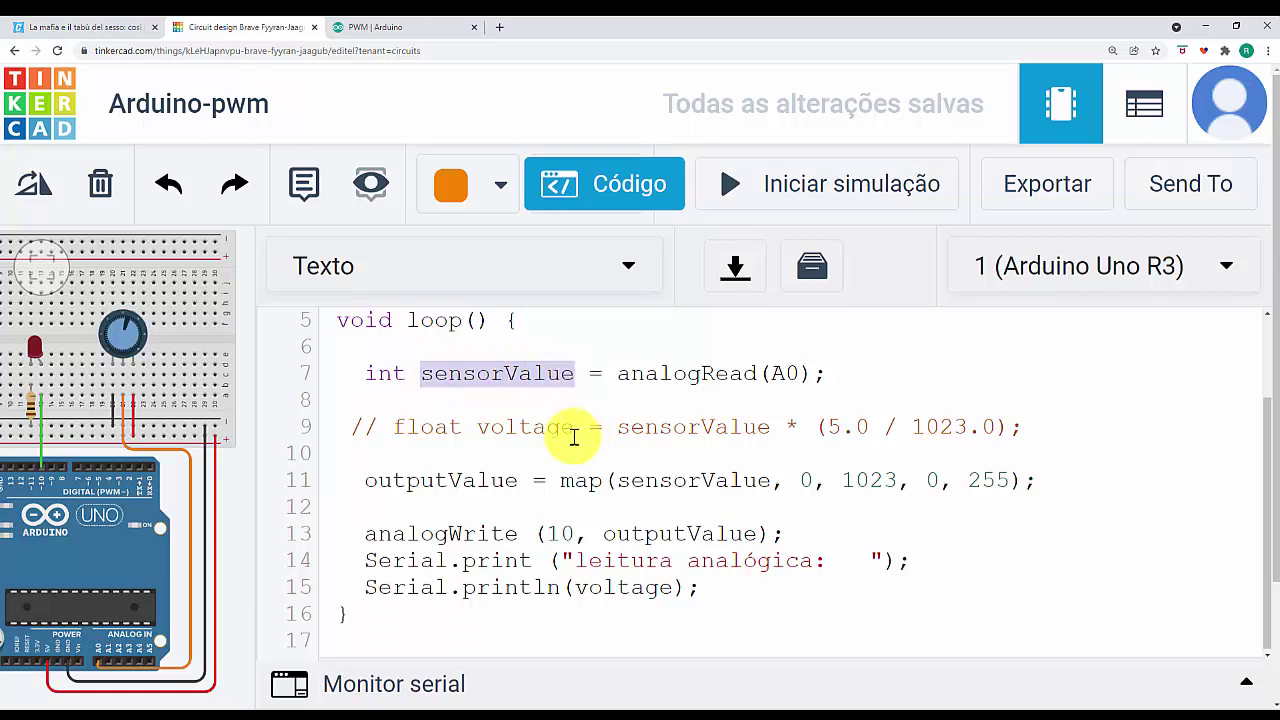
pyautogui.moveTo(576, 587); pyautogui.dragTo(671, 584)
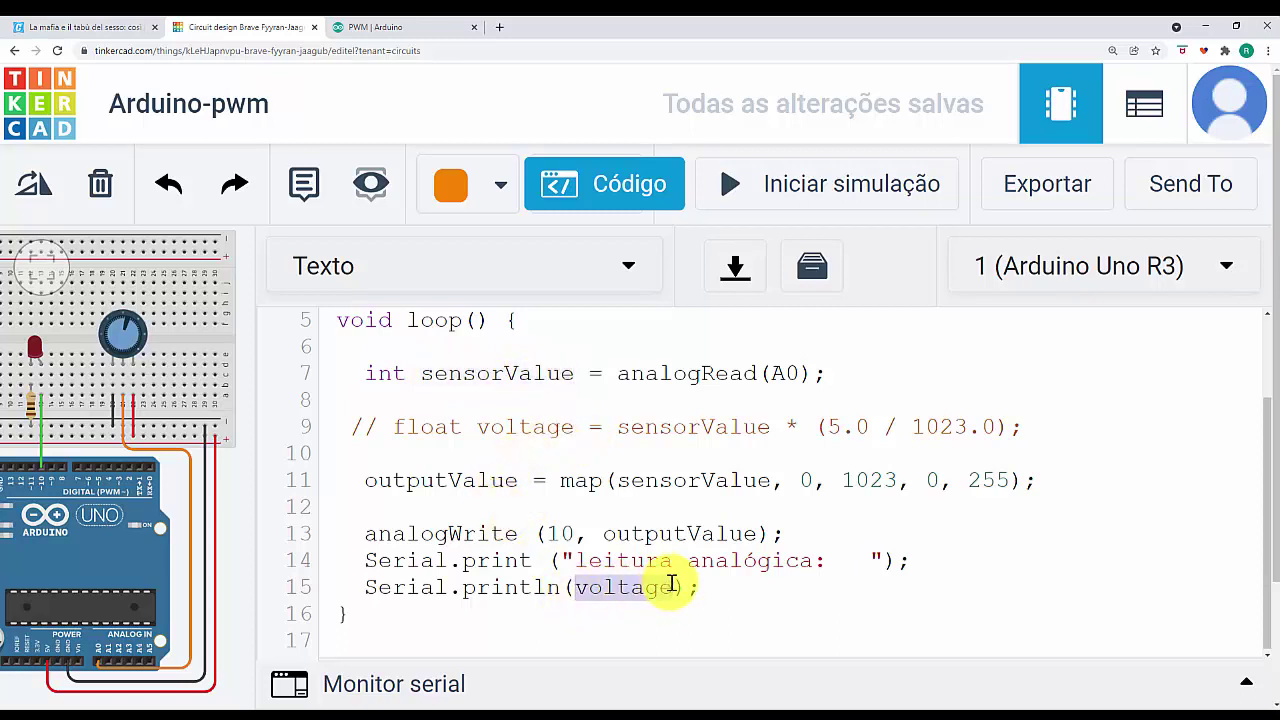
pyautogui.hotkey('ctrl', 'v')
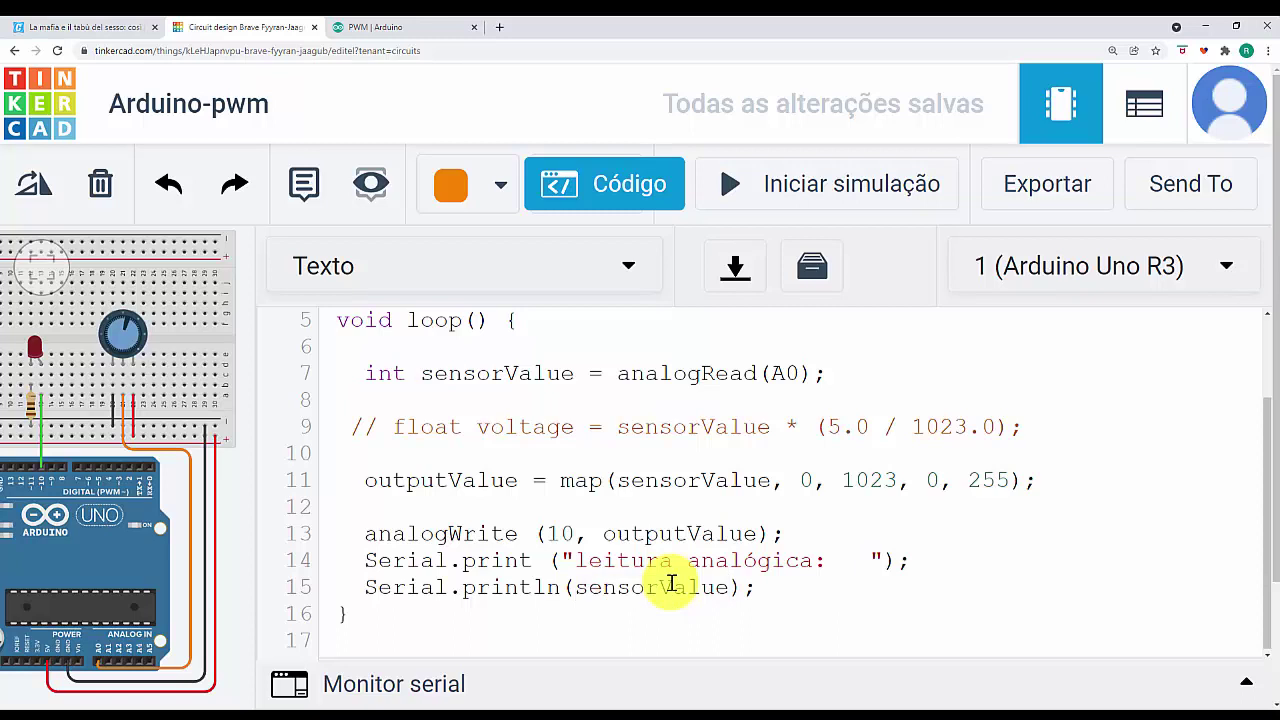
pyautogui.click(561, 588)
pyautogui.press('BackSpace')
pyautogui.press('BackSpace')
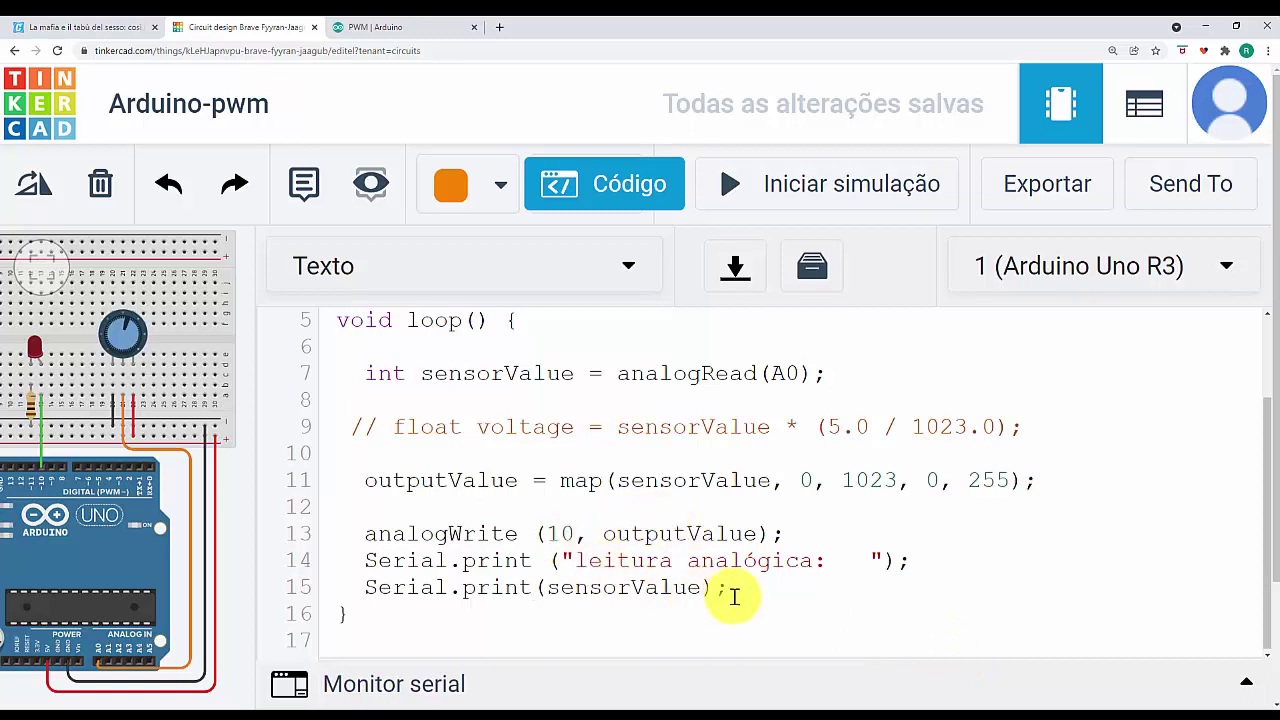
# Step: Duplicate the two Serial.print lines for the analog reading directly below themselves, aligned with the lines above
pyautogui.moveTo(742, 590); pyautogui.dragTo(352, 563)
pyautogui.hotkey('ctrl', 'c')
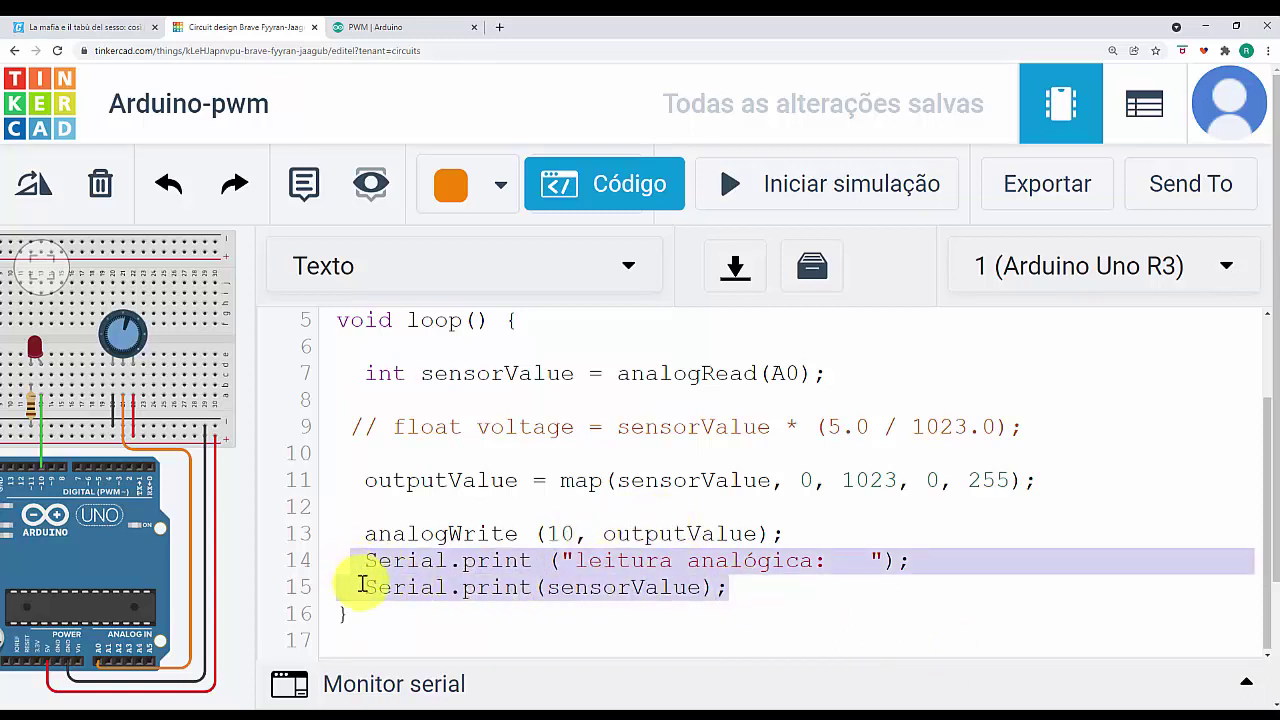
pyautogui.click(781, 590)
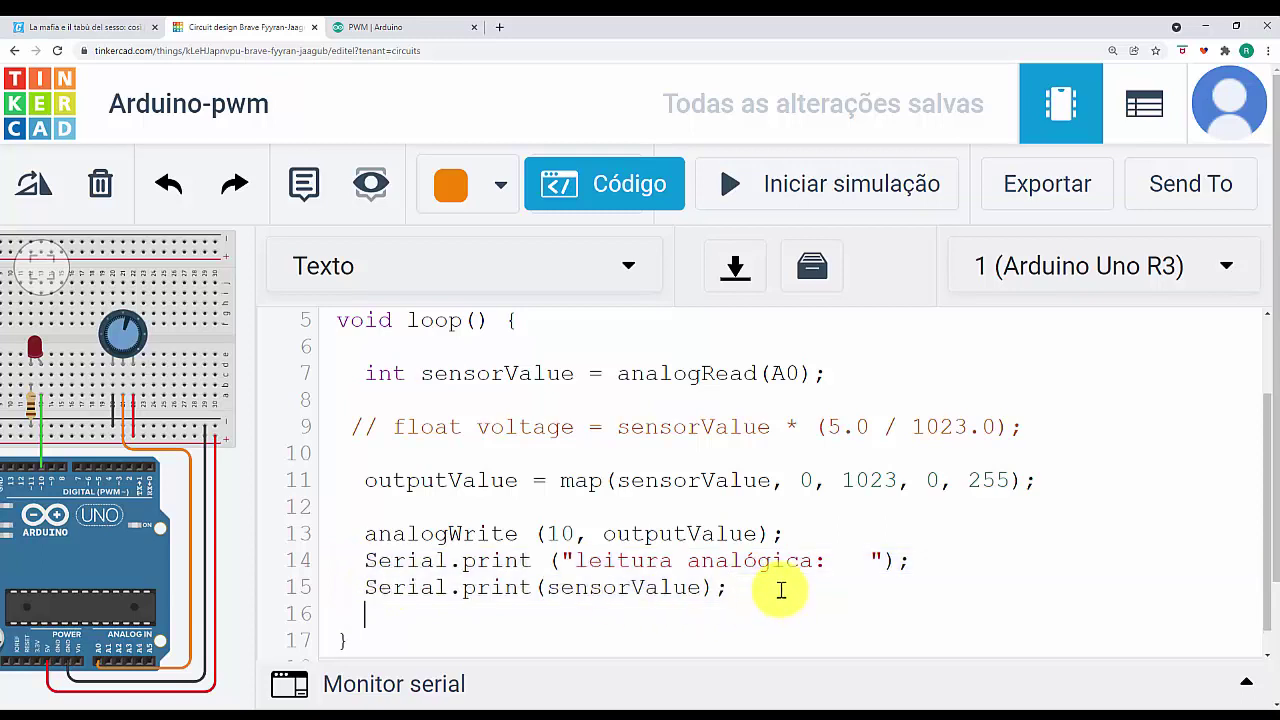
pyautogui.press('Return')
pyautogui.hotkey('ctrl', 'v')
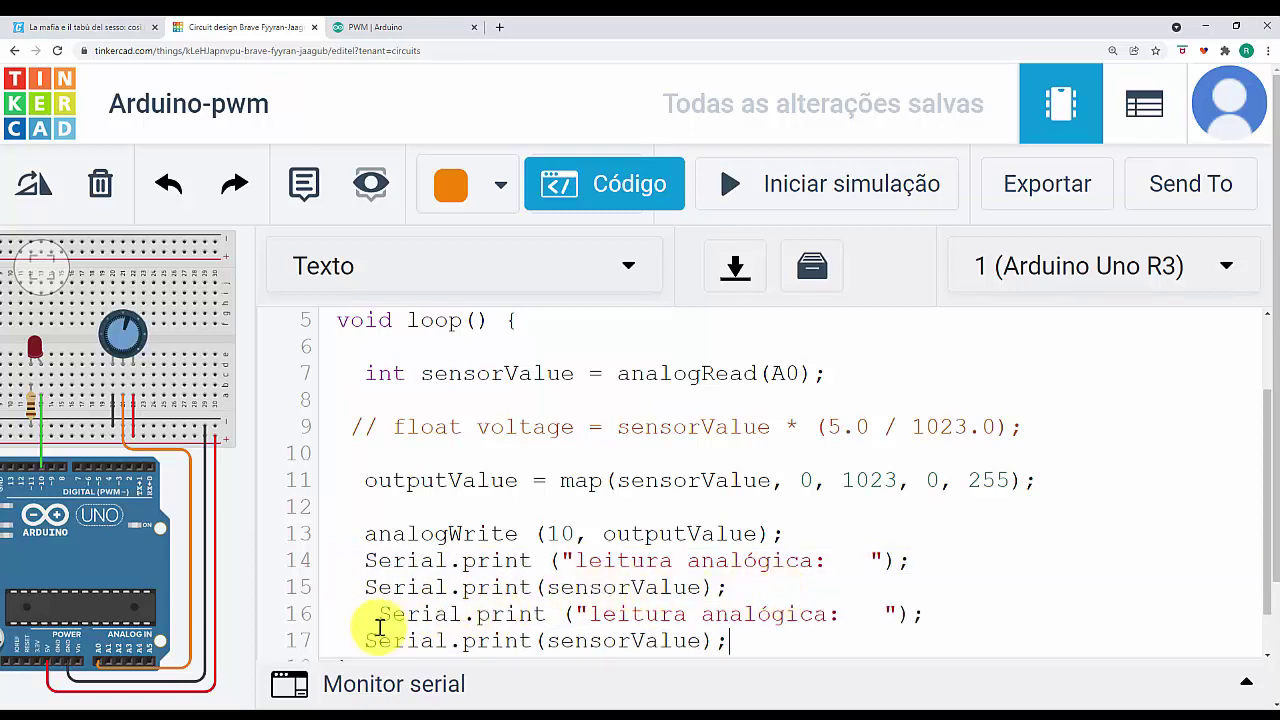
pyautogui.press('BackSpace')
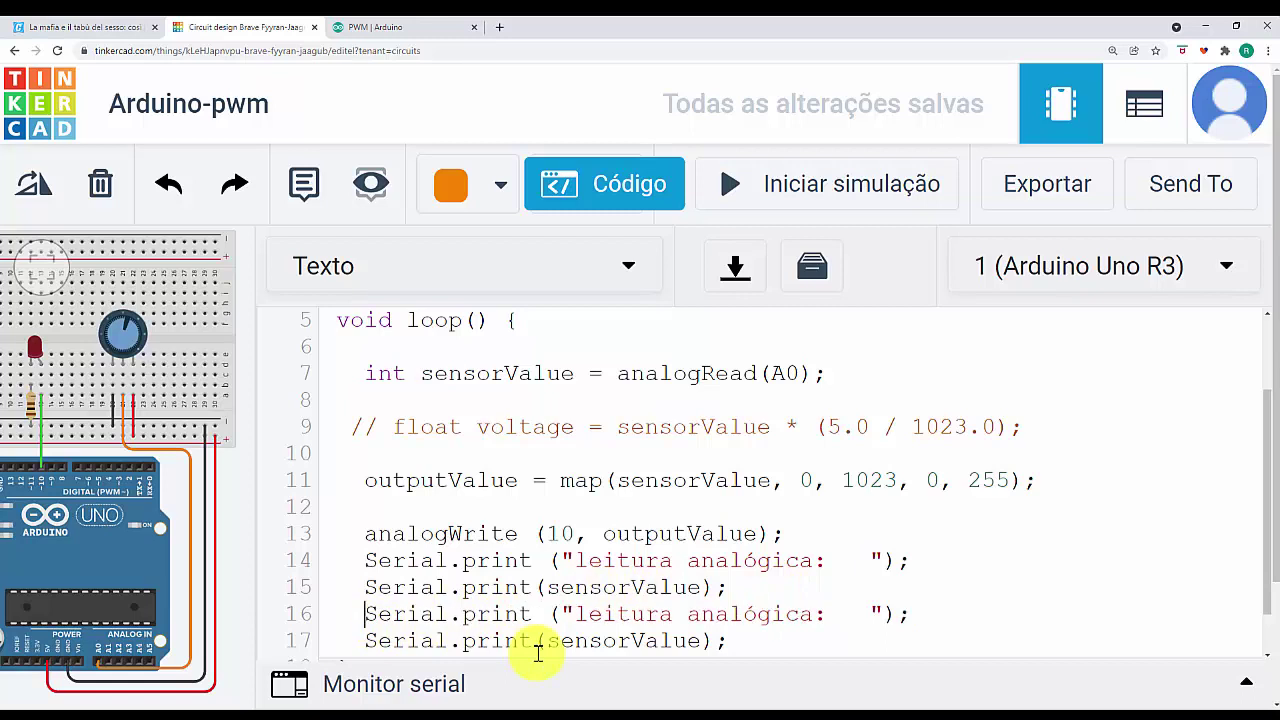
# Step: Change the copied label text to " saida PWM: " and the copied value line to Serial.println(outputValue);
pyautogui.click(576, 613)
pyautogui.moveTo(597, 612); pyautogui.dragTo(814, 614)
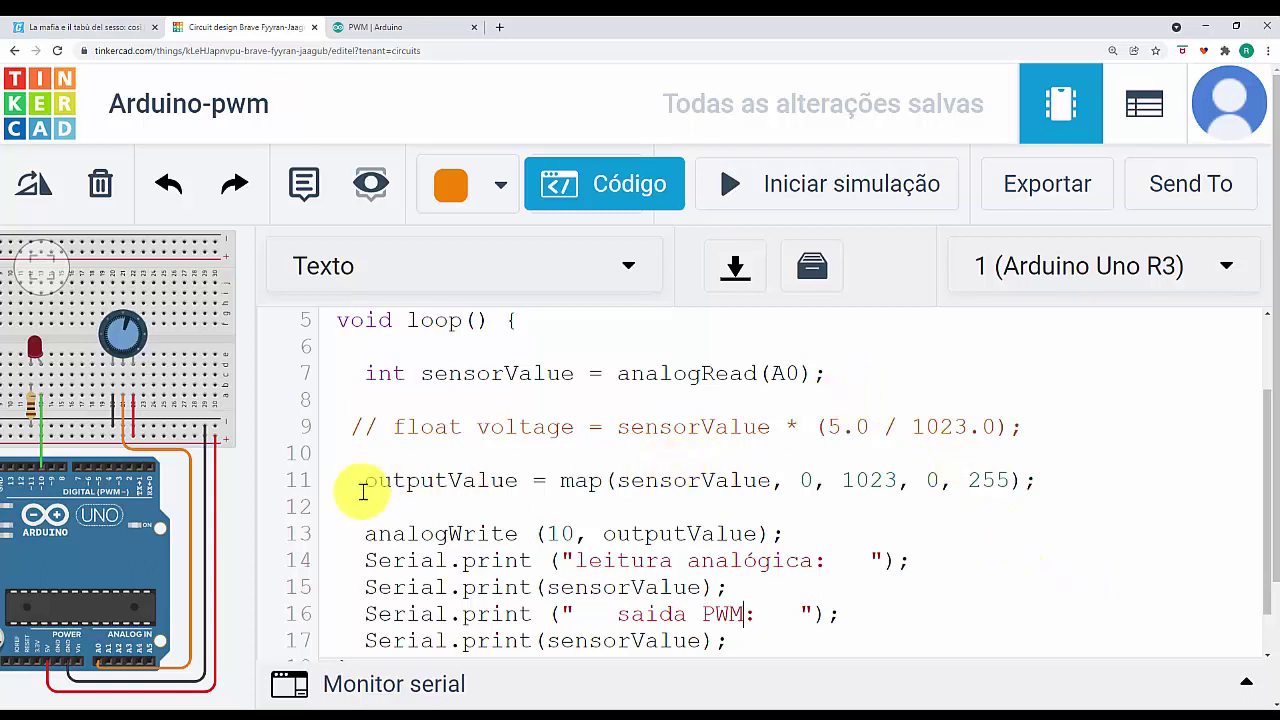
pyautogui.moveTo(370, 484); pyautogui.dragTo(512, 488)
pyautogui.hotkey('ctrl', 'c')
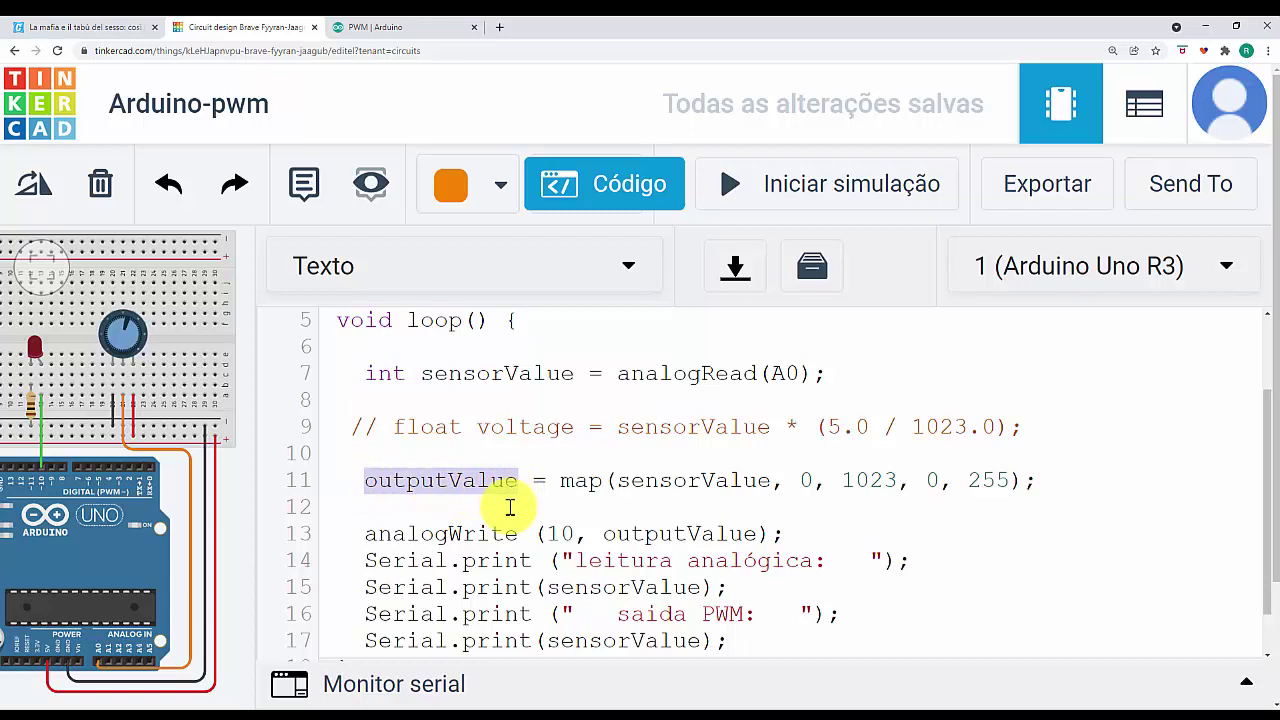
pyautogui.moveTo(548, 640); pyautogui.dragTo(703, 640)
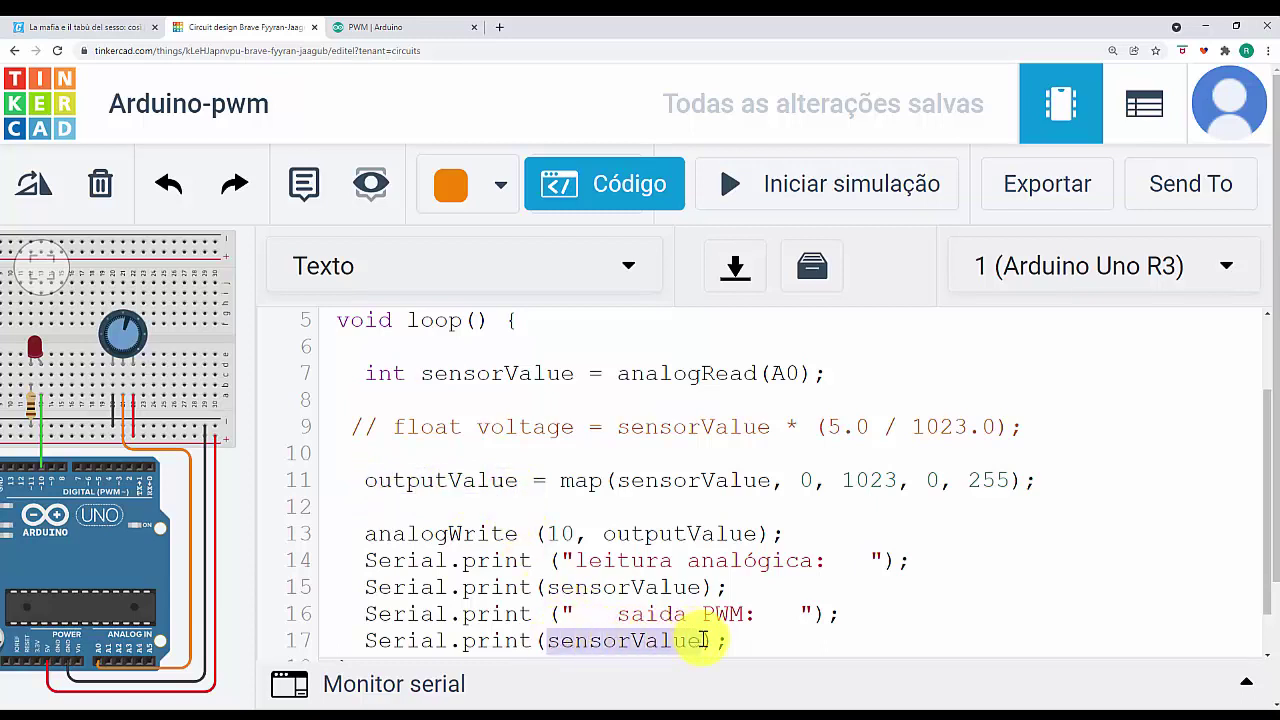
pyautogui.hotkey('ctrl', 'v')
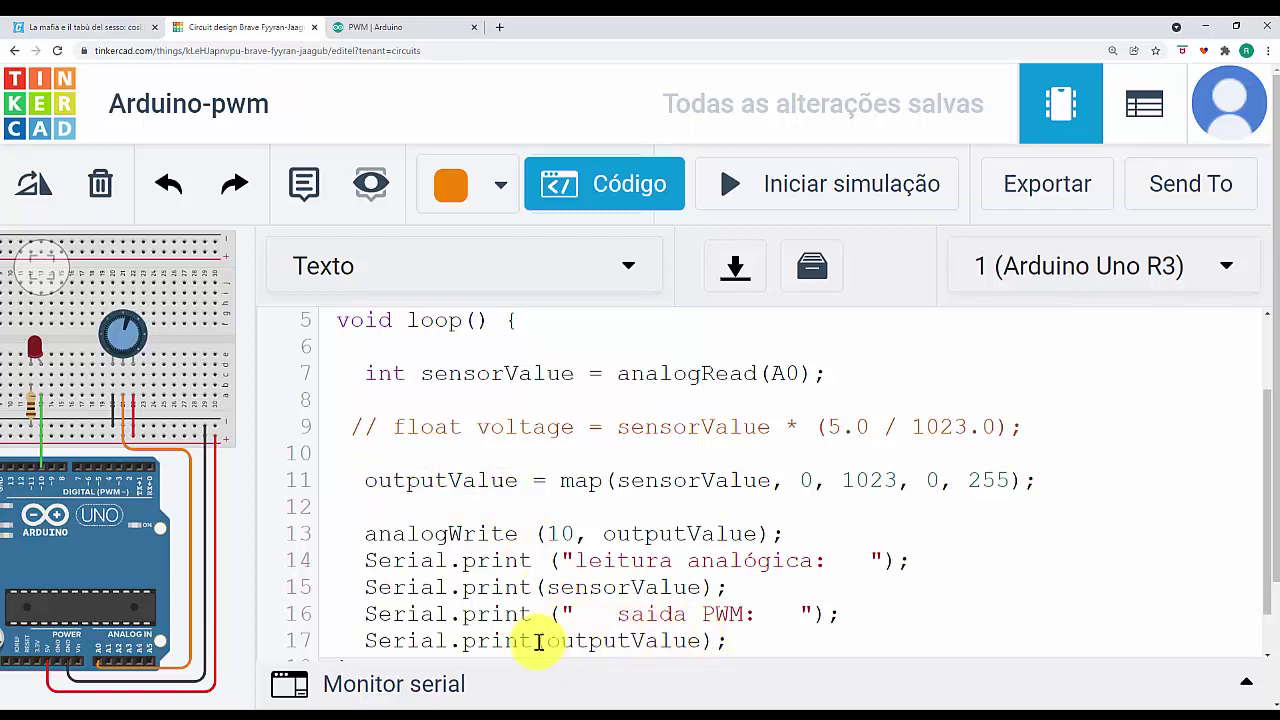
pyautogui.click(535, 640)
pyautogui.write('ln')
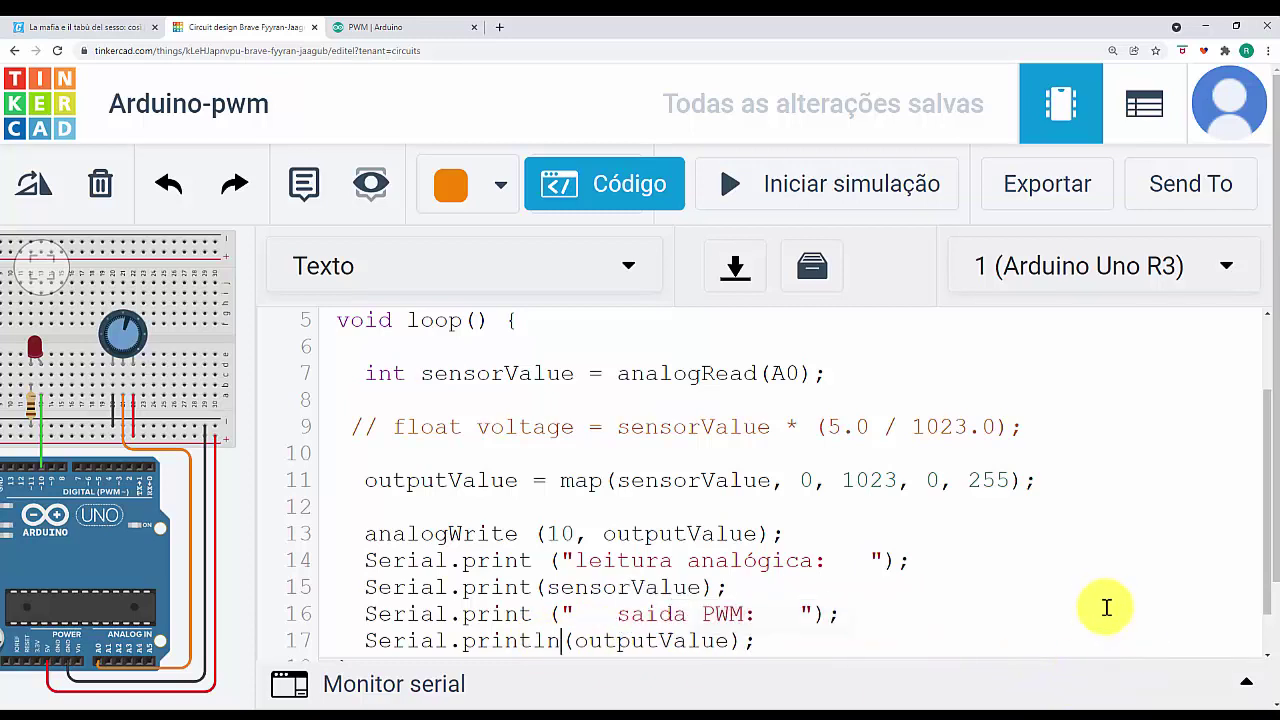
# Step: Try running the simulation to test the code, with the LED and potentiometer in view beside it
pyautogui.scroll(-1, 1078, 588)
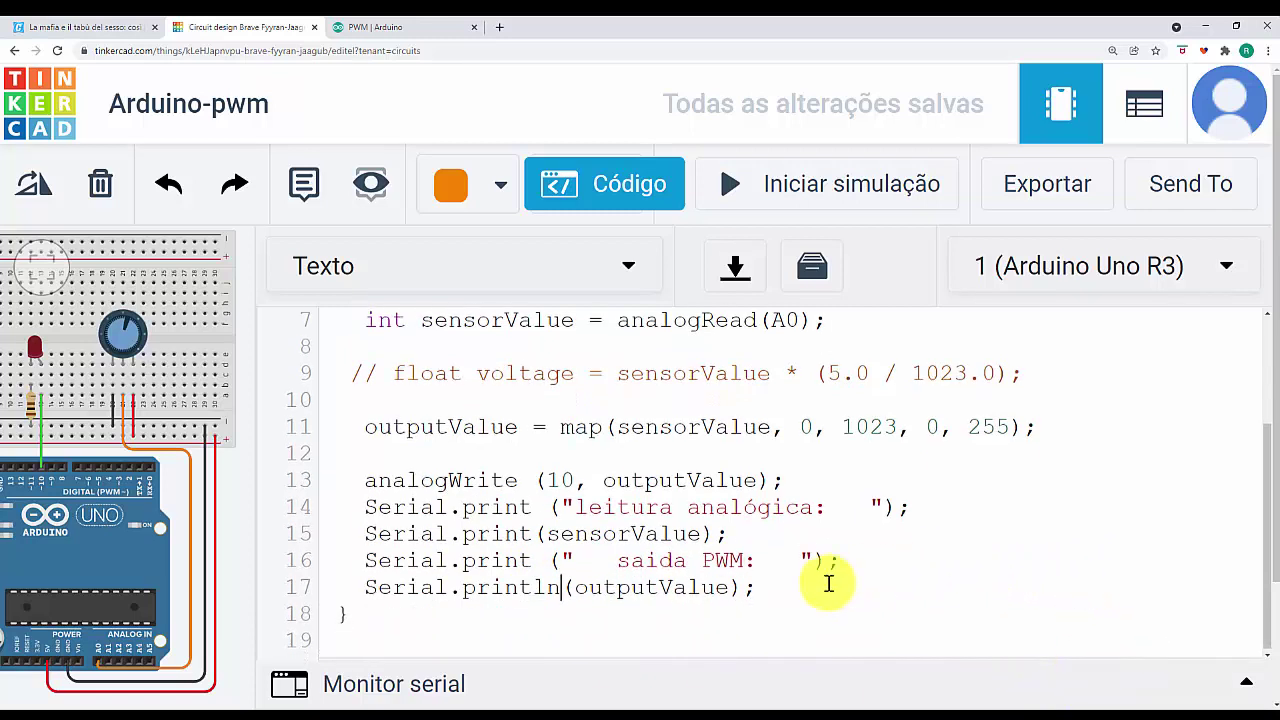
pyautogui.scroll(1, 118, 425)
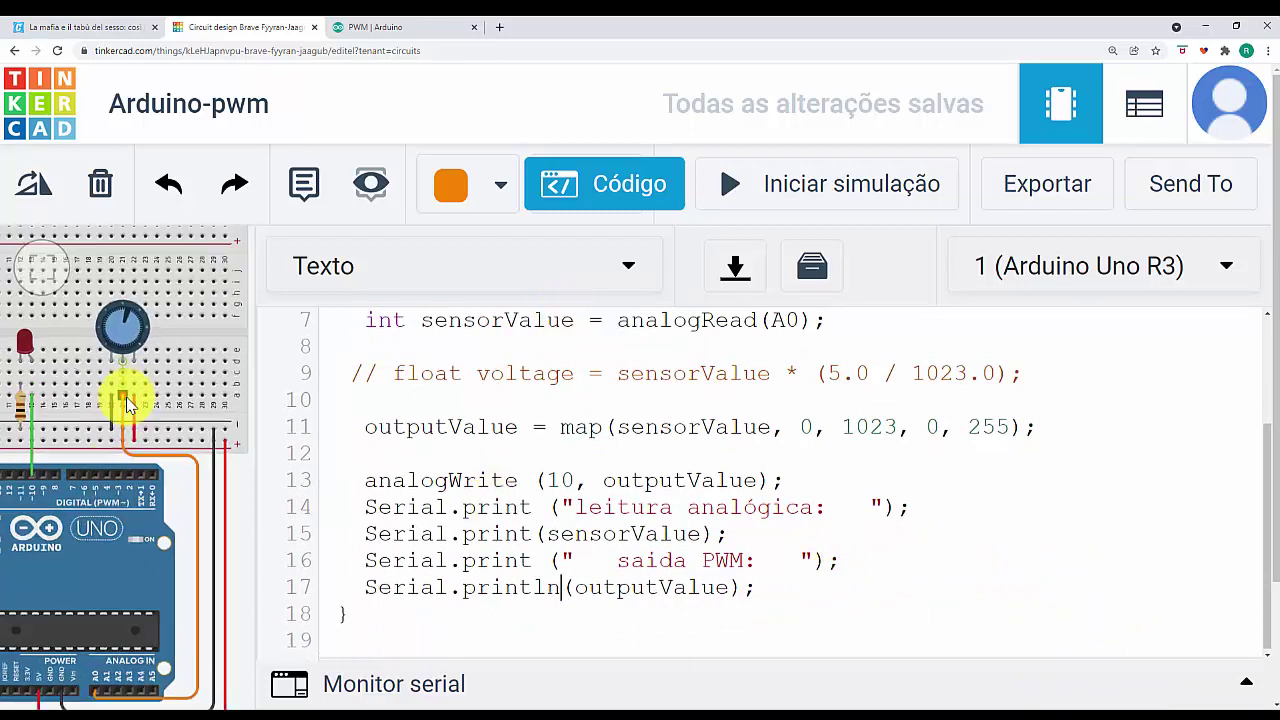
pyautogui.scroll(1, 148, 403)
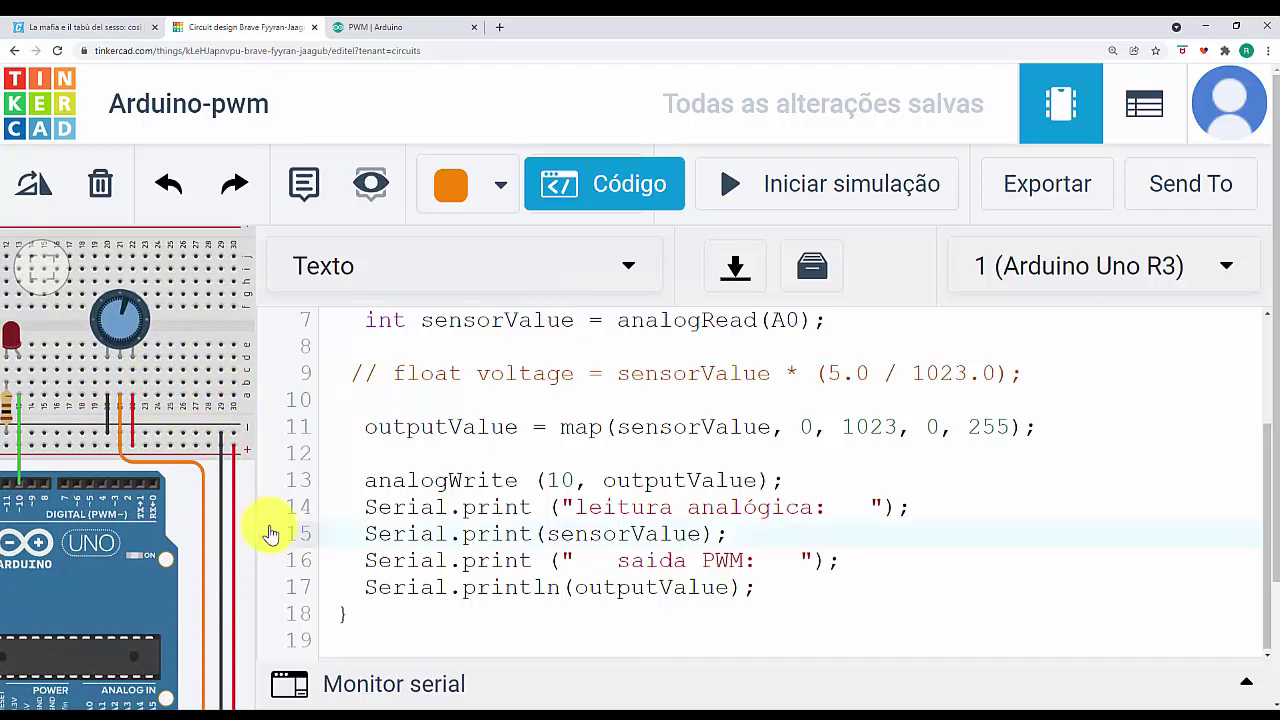
pyautogui.click(609, 190)
pyautogui.moveTo(404, 524); pyautogui.dragTo(443, 551)
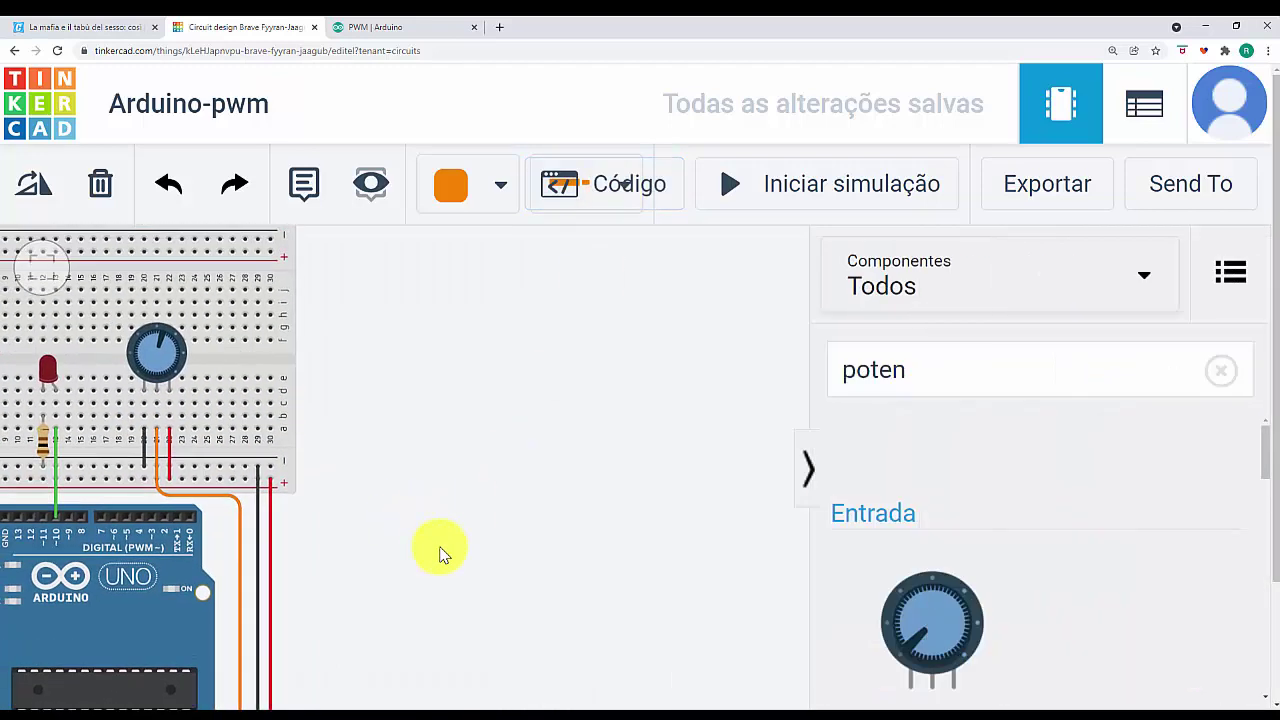
pyautogui.click(624, 190)
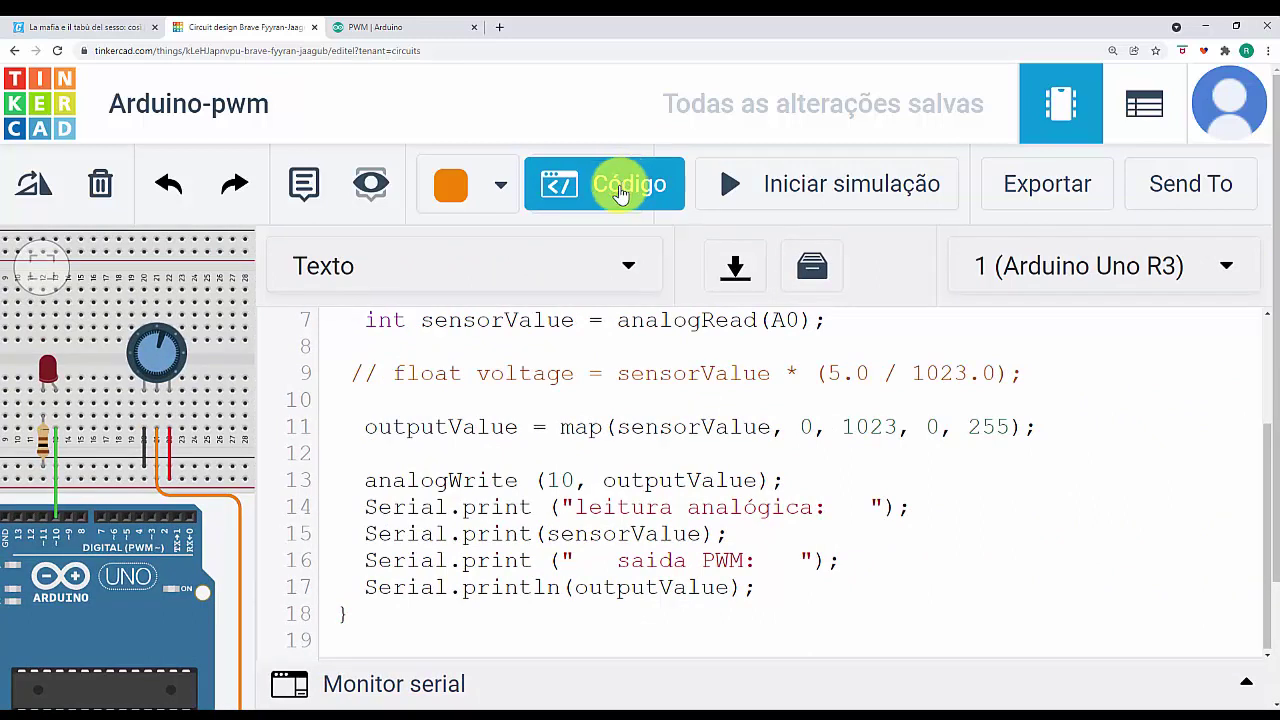
pyautogui.click(788, 182)
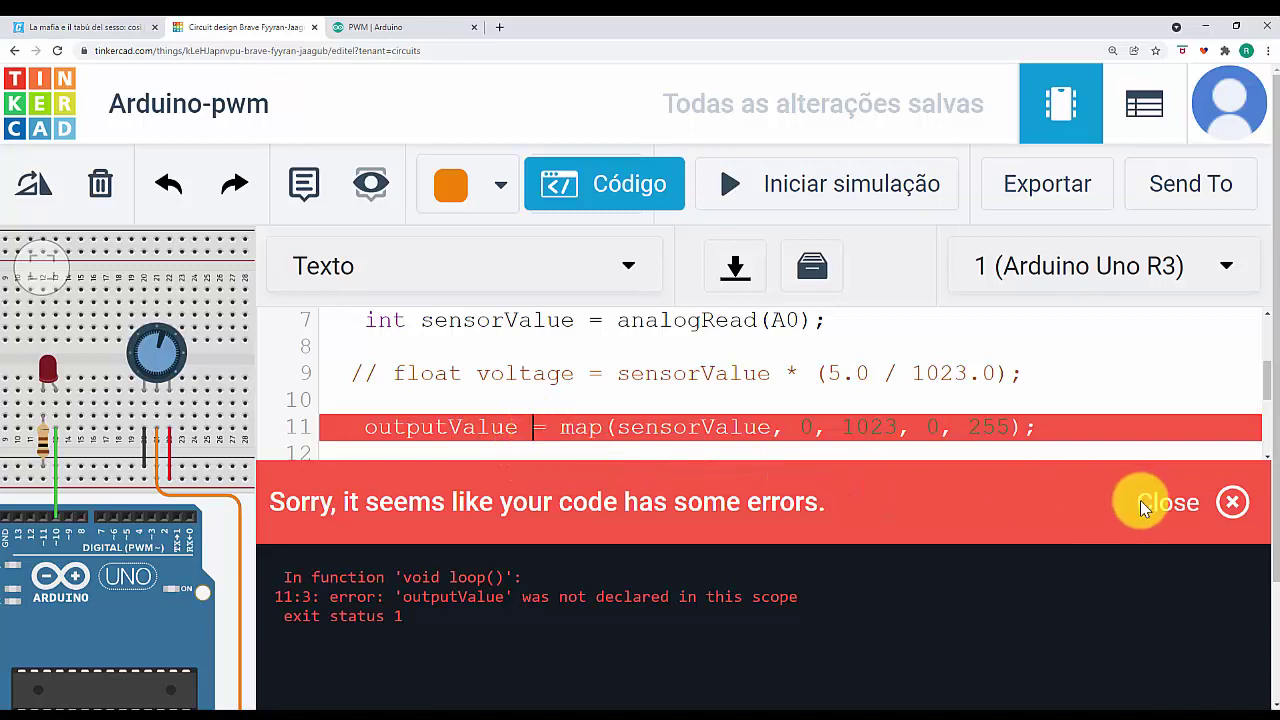
pyautogui.click(1234, 502)
# Step: Declare outputValue as an int at the start of the map line in the loop function
pyautogui.click(366, 427)
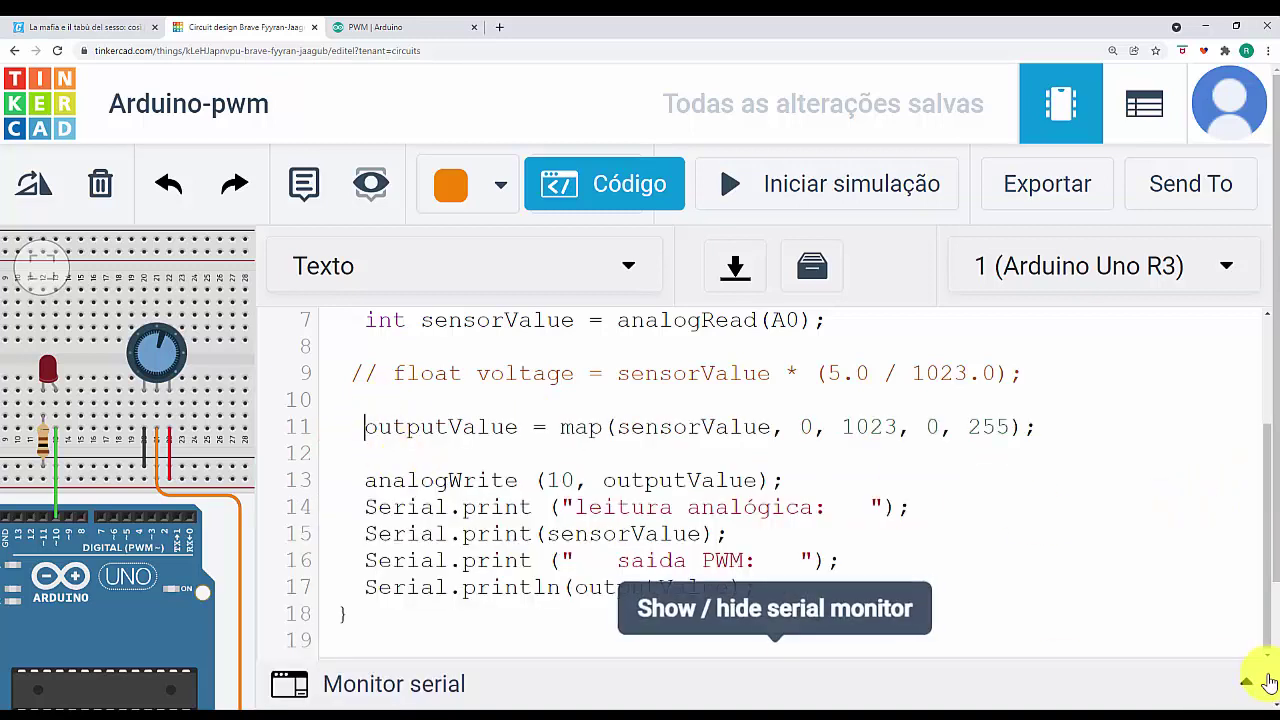
pyautogui.write('int')
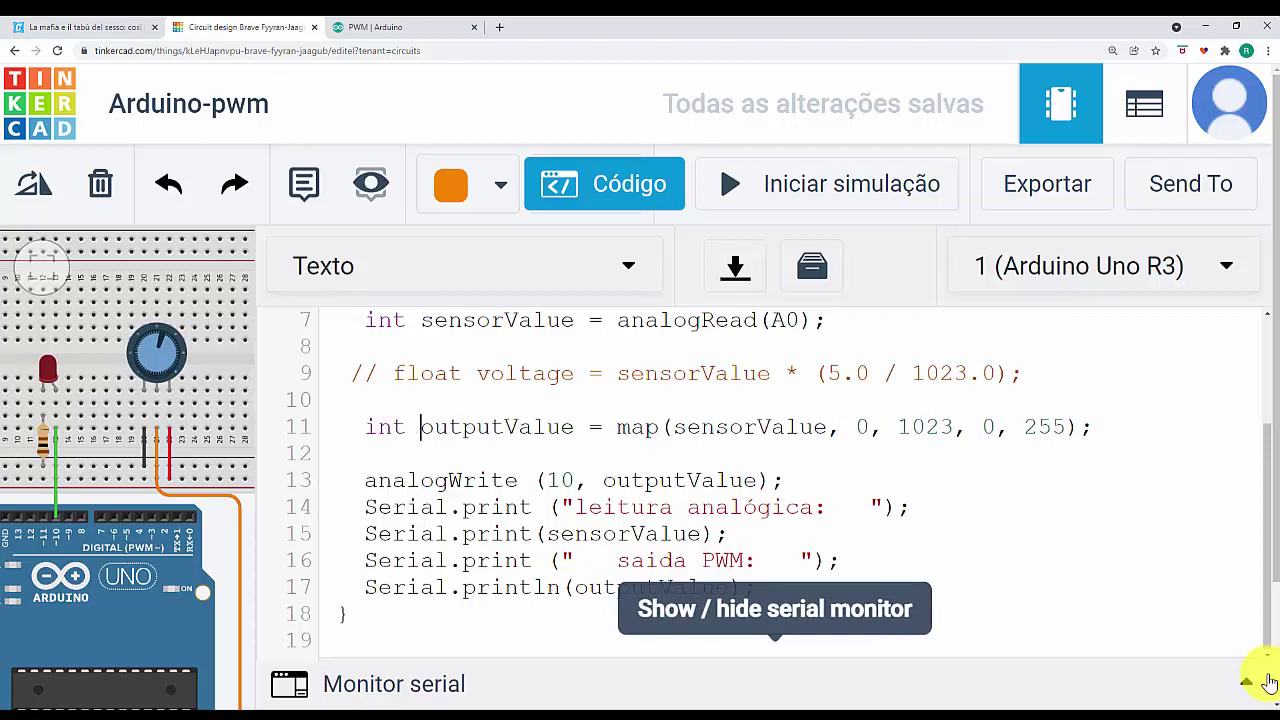
pyautogui.scroll(3, 1110, 535)
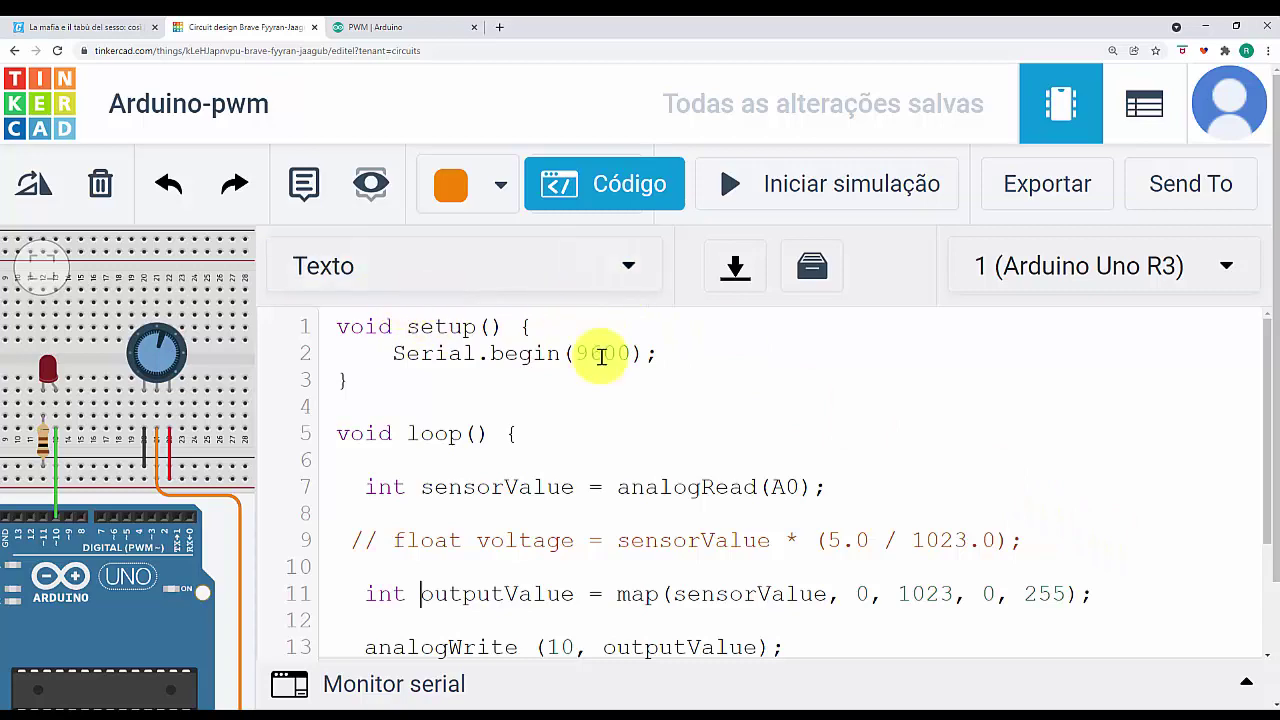
pyautogui.scroll(-1, 738, 530)
pyautogui.scroll(-3, 738, 530)
pyautogui.scroll(2, 731, 522)
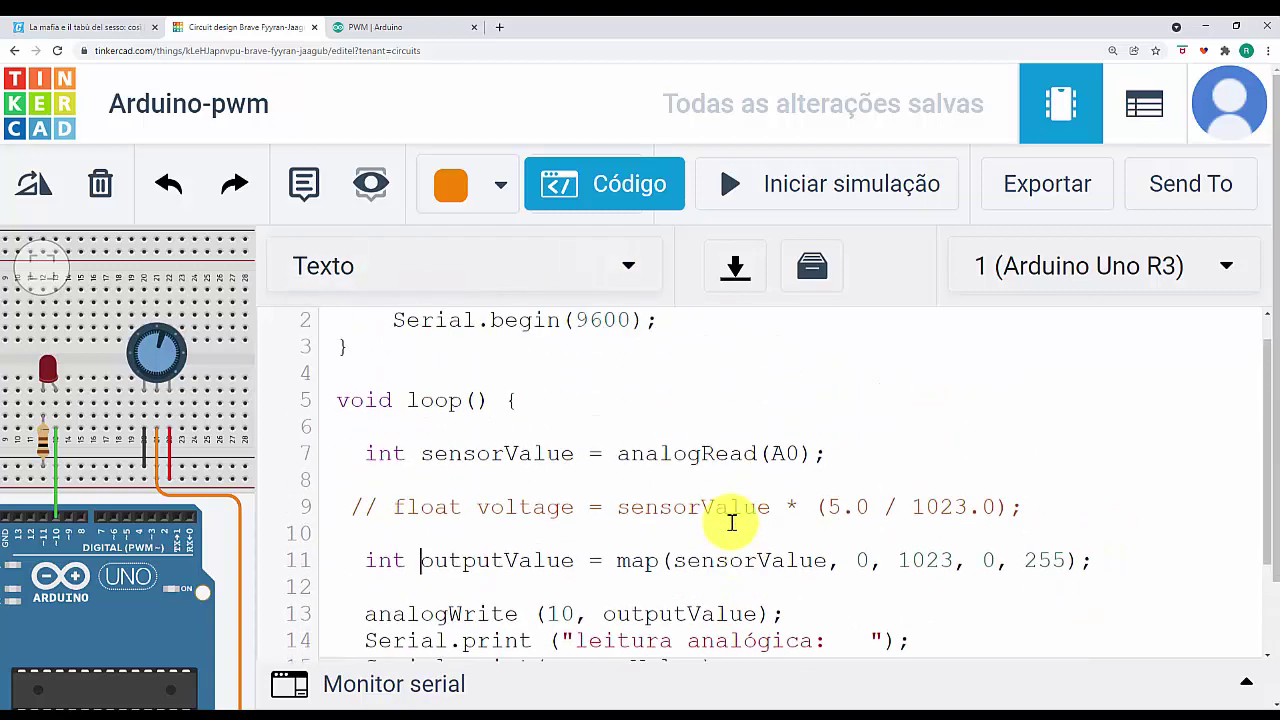
# Step: Test the circuit in the simulation with the serial monitor open, turning the potentiometer down to its minimum, and stop the simulation
pyautogui.click(774, 184)
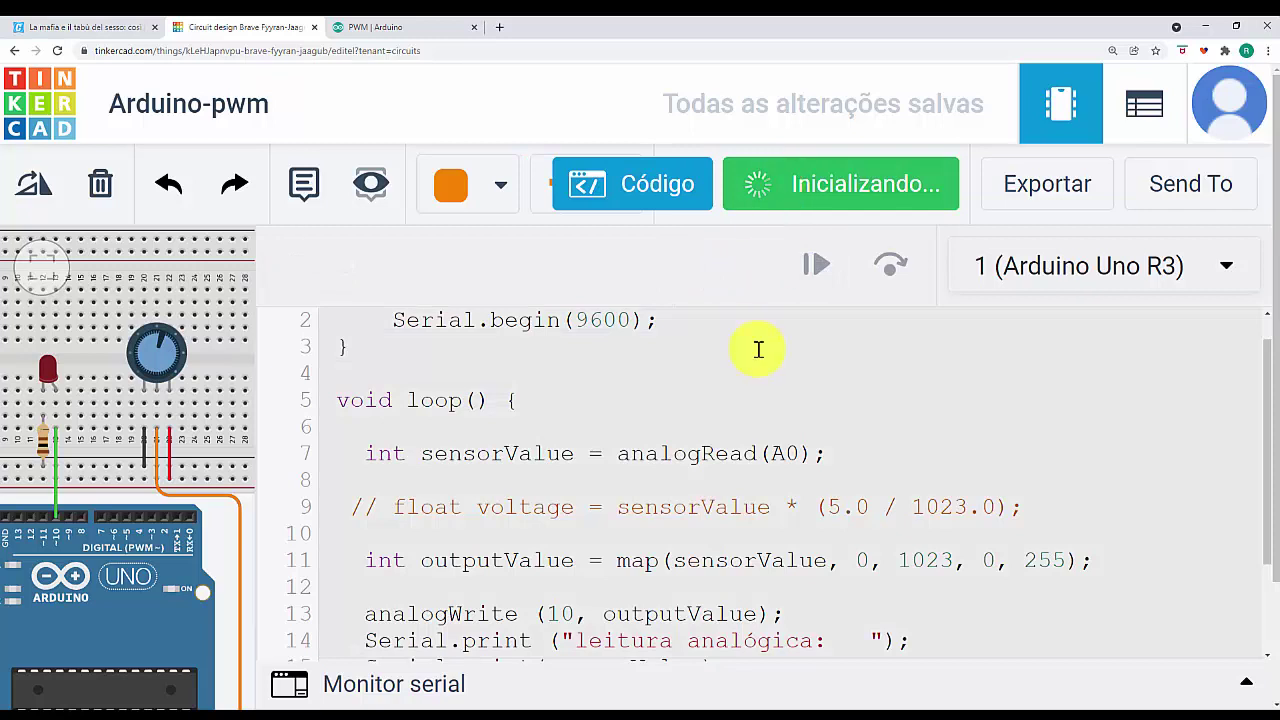
pyautogui.click(422, 688)
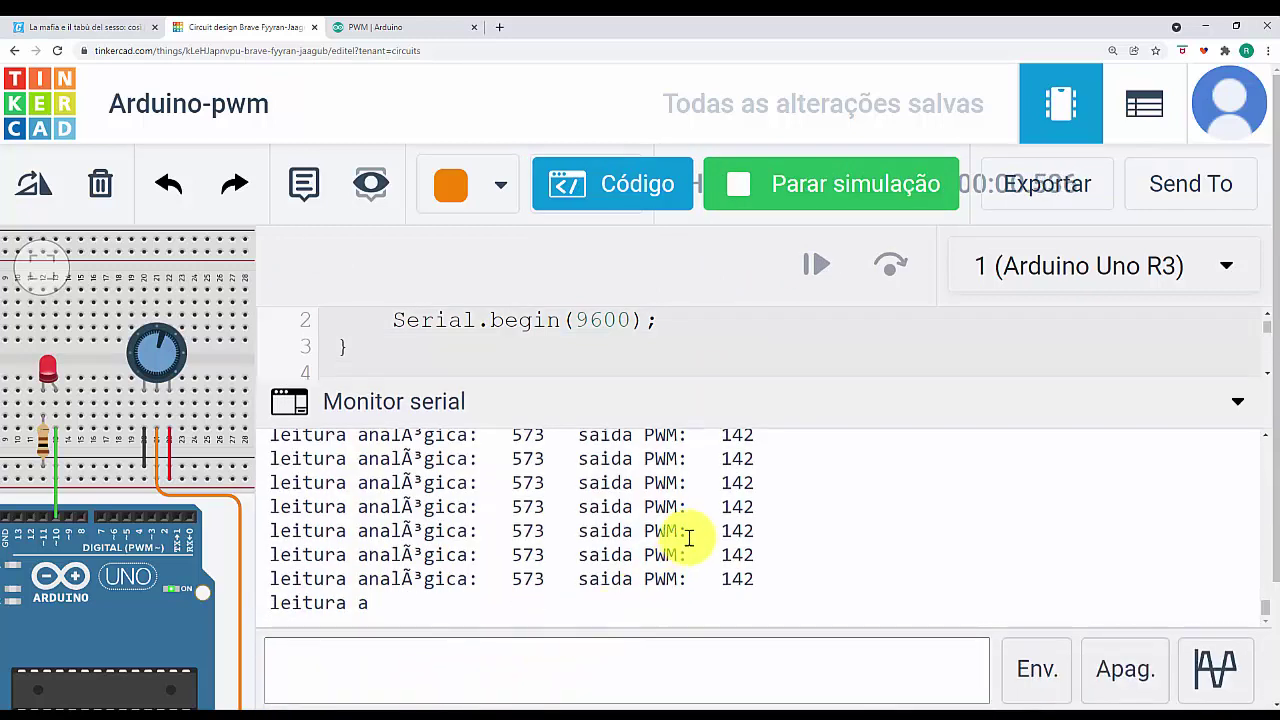
pyautogui.moveTo(169, 339); pyautogui.dragTo(146, 357)
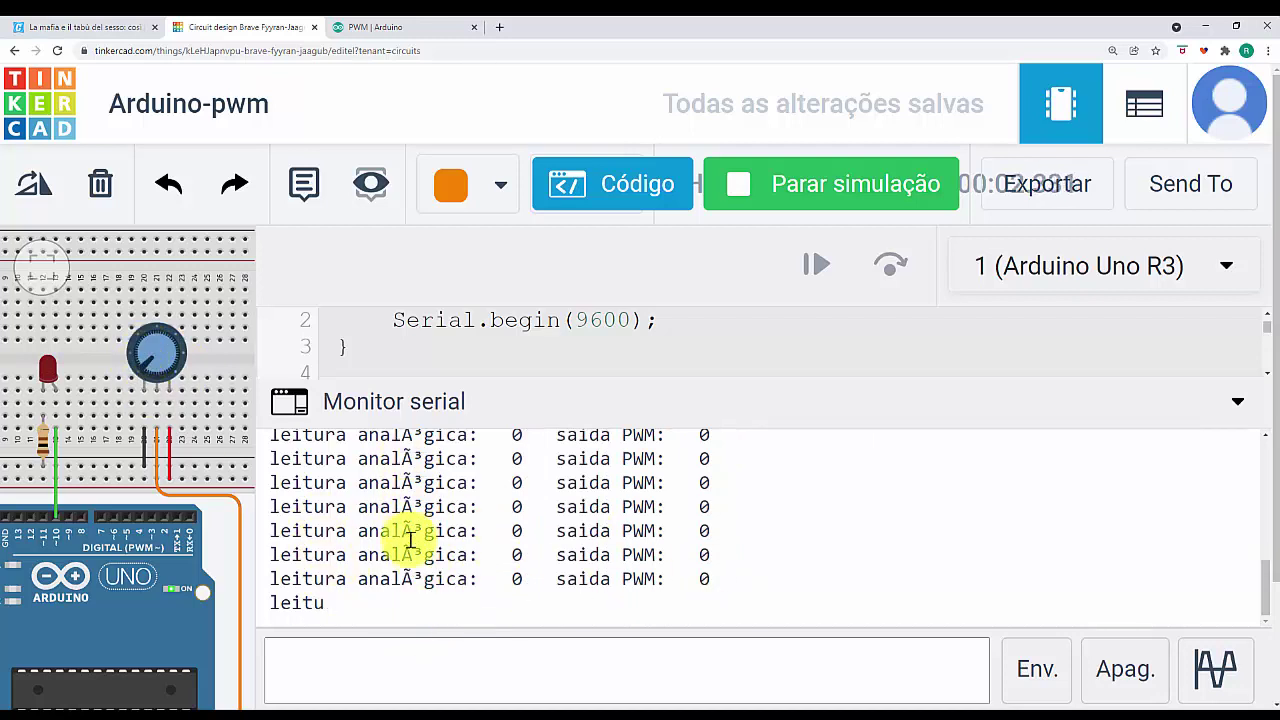
pyautogui.click(768, 195)
pyautogui.click(1240, 402)
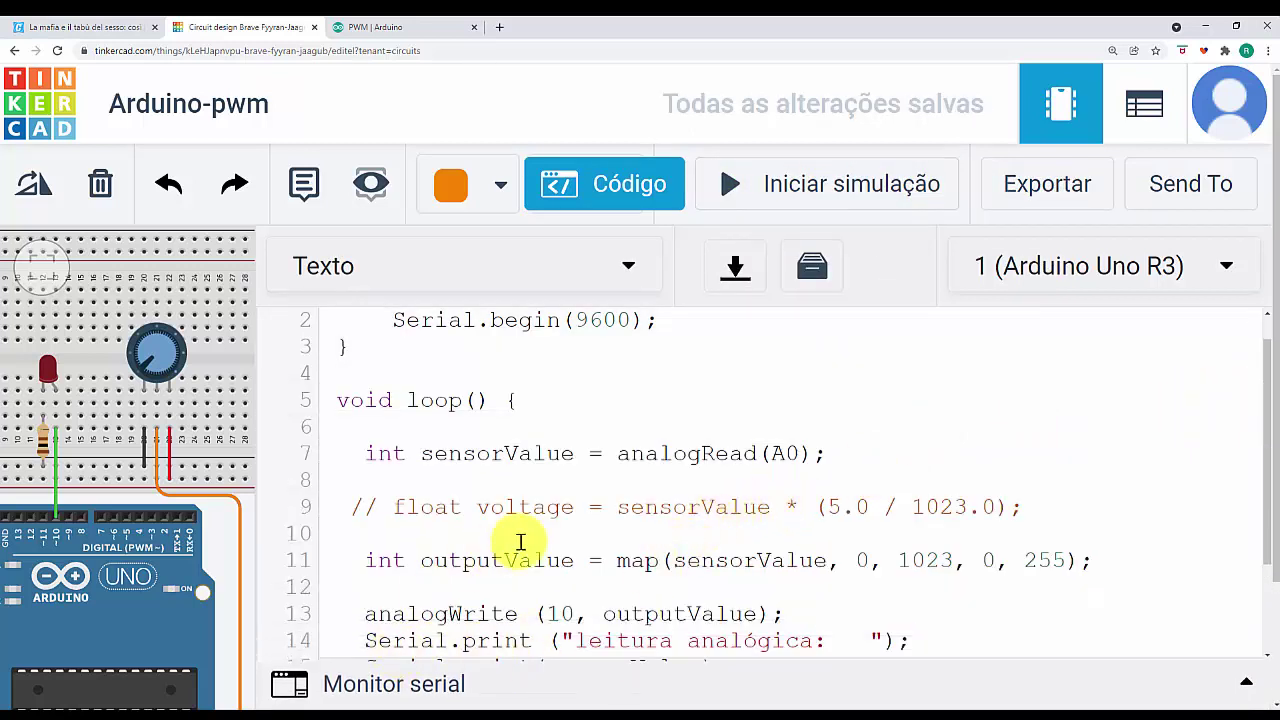
# Step: Remove the accent from the first Serial.print label so it reads "leitura analogica: "
pyautogui.click(757, 641)
pyautogui.press('BackSpace')
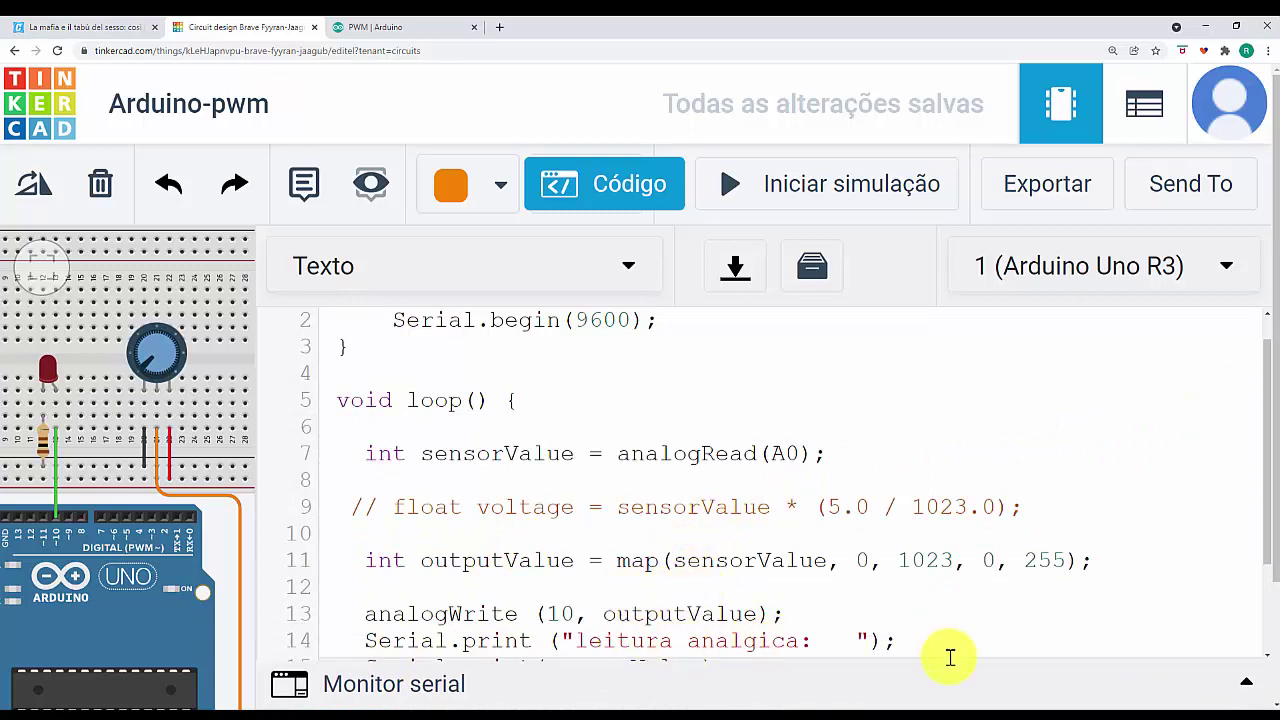
pyautogui.write('o')
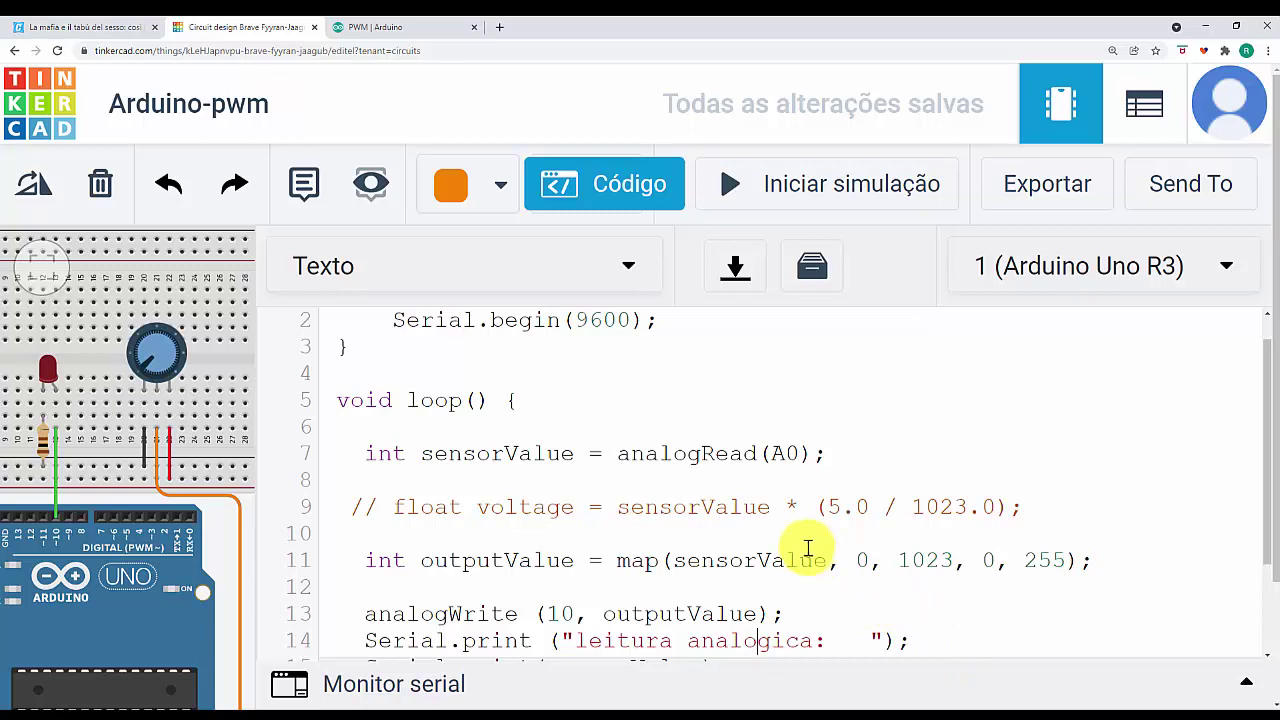
# Step: Add the line "delay (250);" after the Serial.println(outputValue) line at the end of the loop function
pyautogui.scroll(-2, 805, 548)
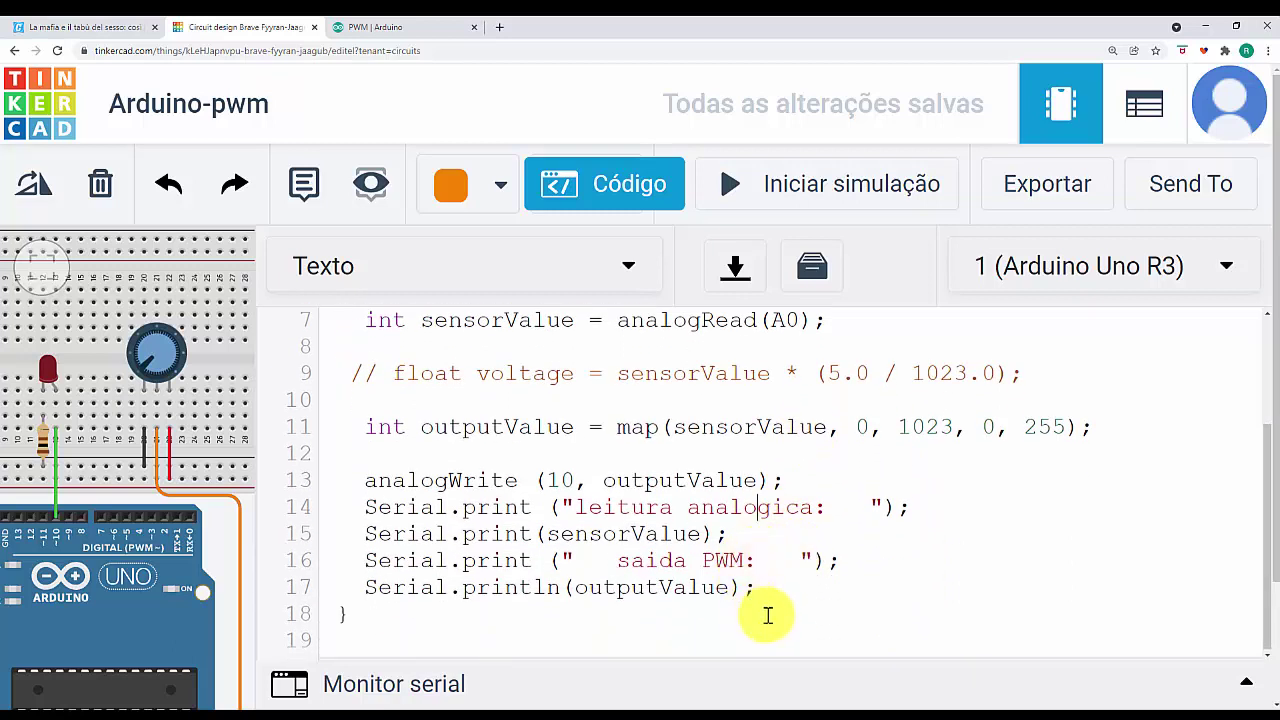
pyautogui.click(790, 589)
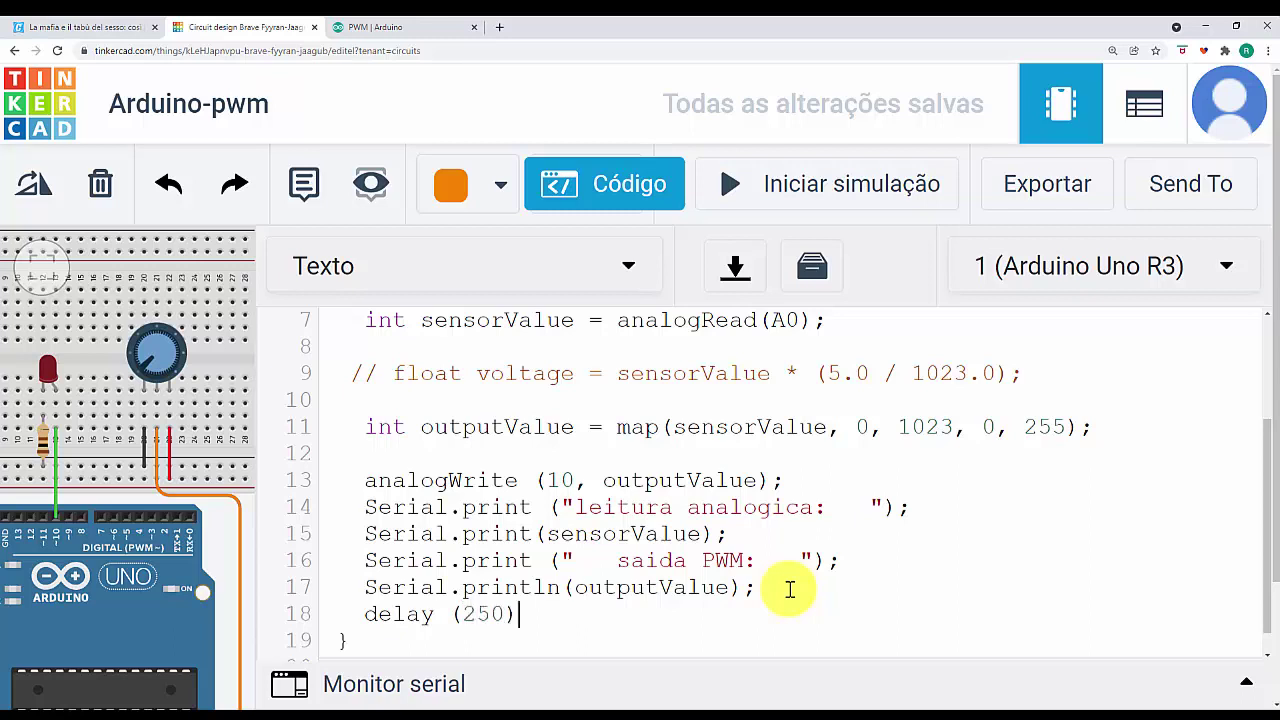
pyautogui.scroll(2, 580, 486)
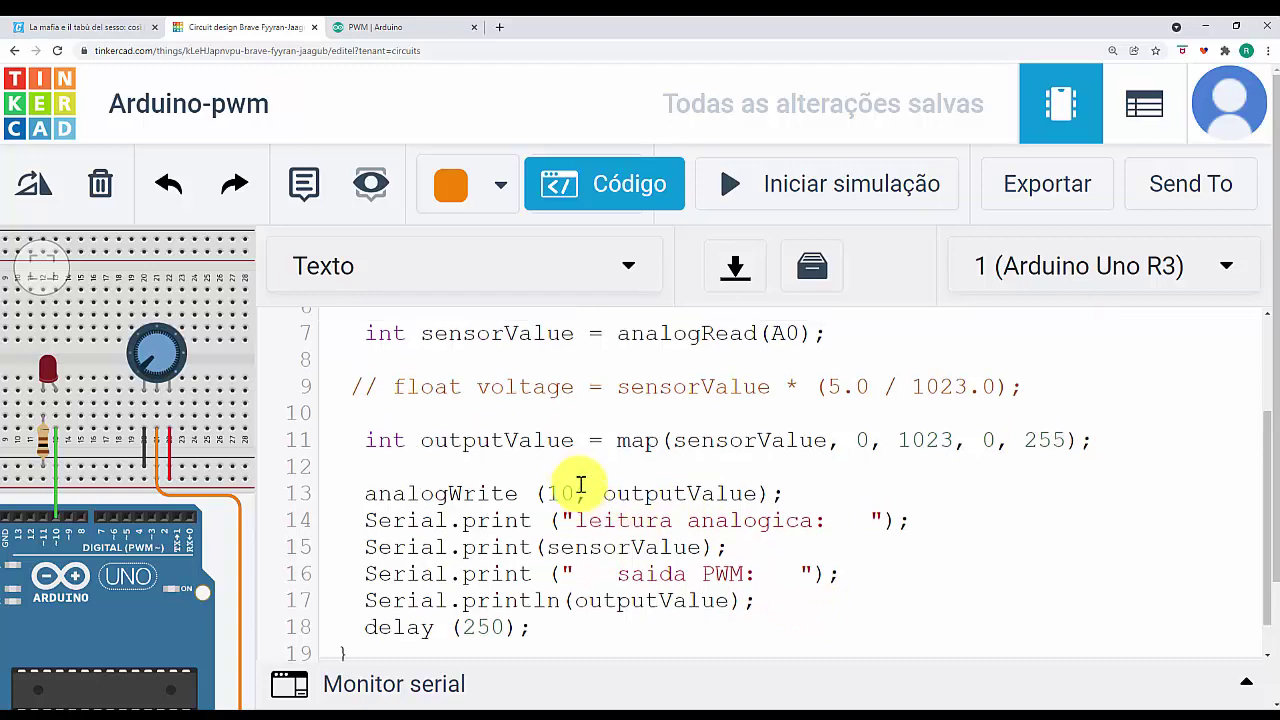
# Step: Run the simulation with the serial monitor open and the LED and potentiometer enlarged in view
pyautogui.click(752, 180)
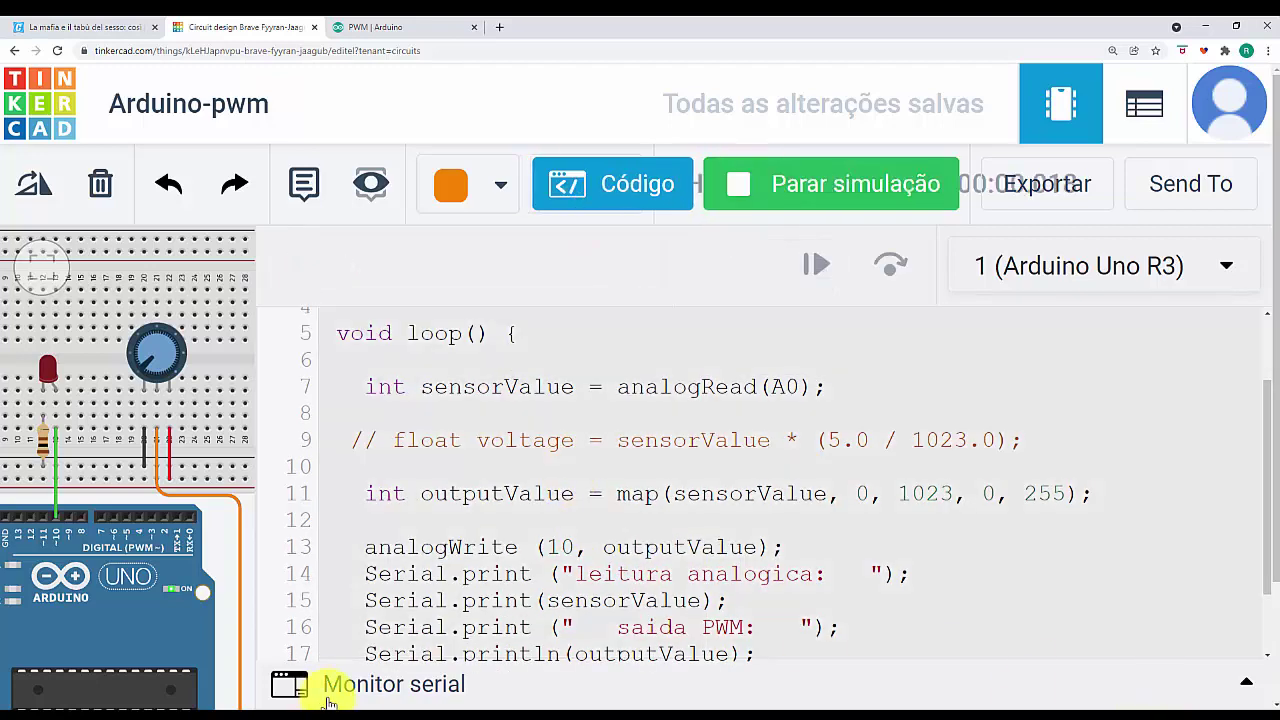
pyautogui.click(368, 684)
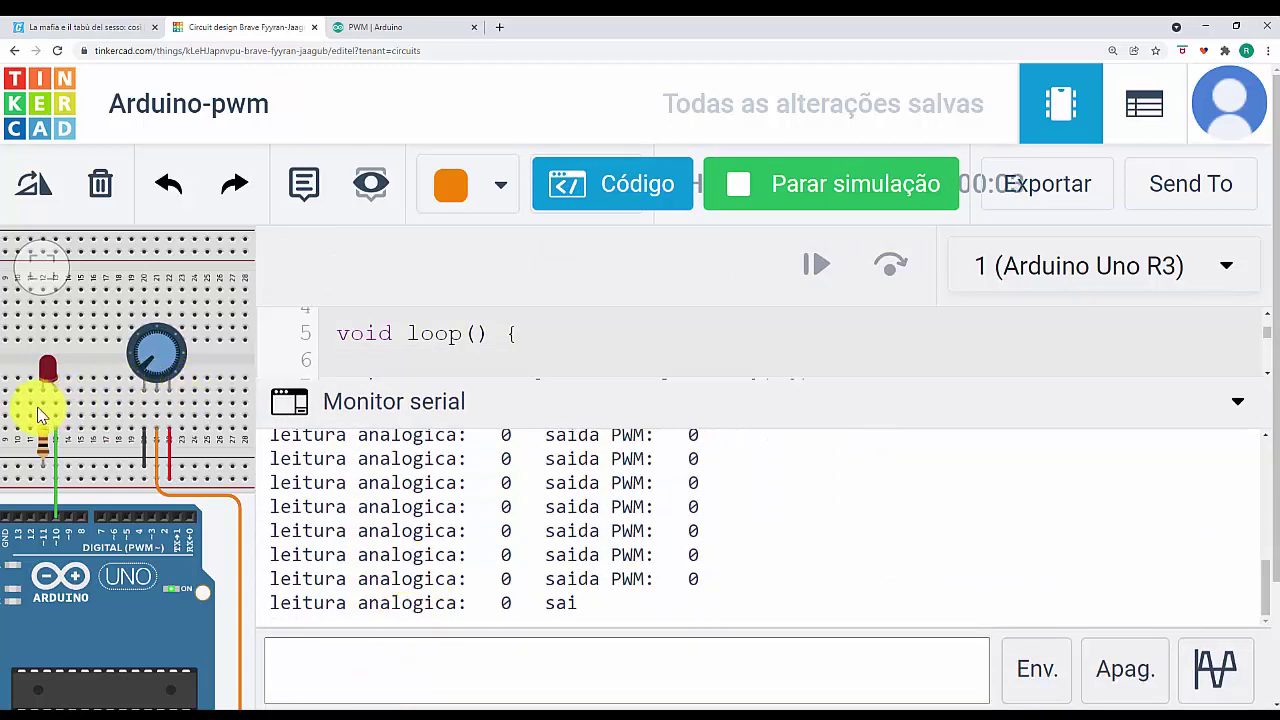
pyautogui.scroll(1, 60, 395)
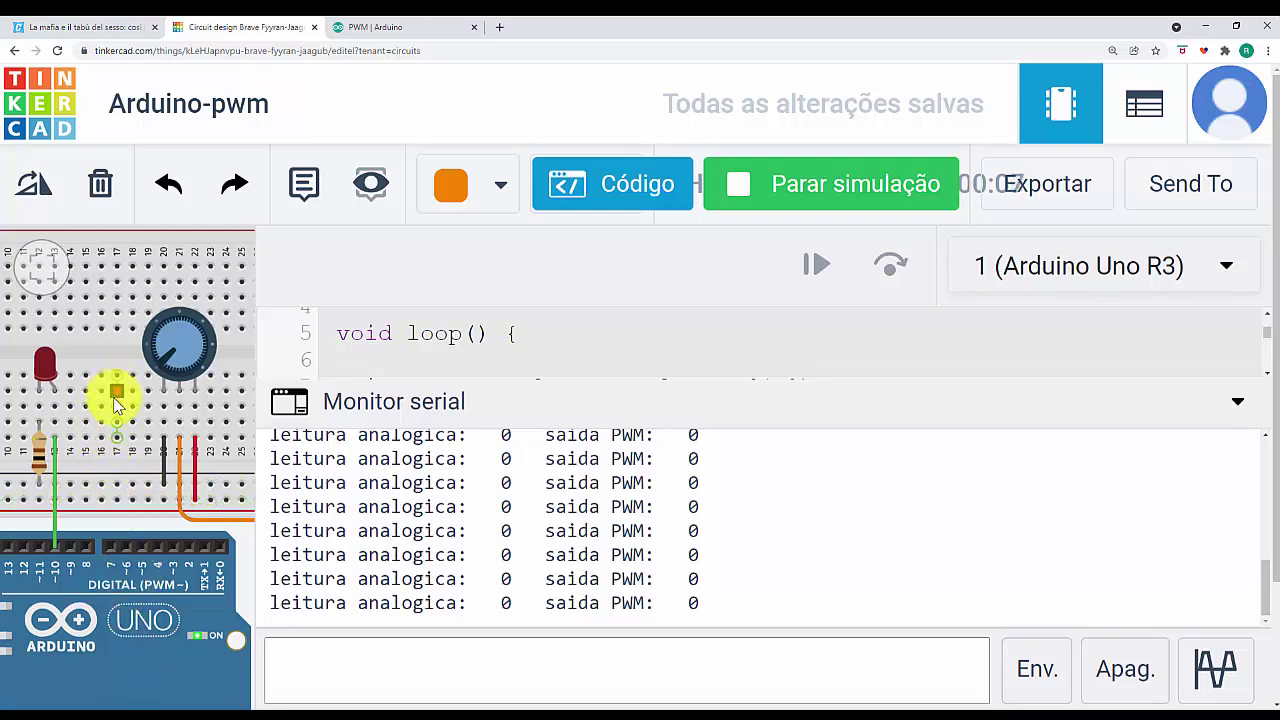
pyautogui.scroll(1, 109, 430)
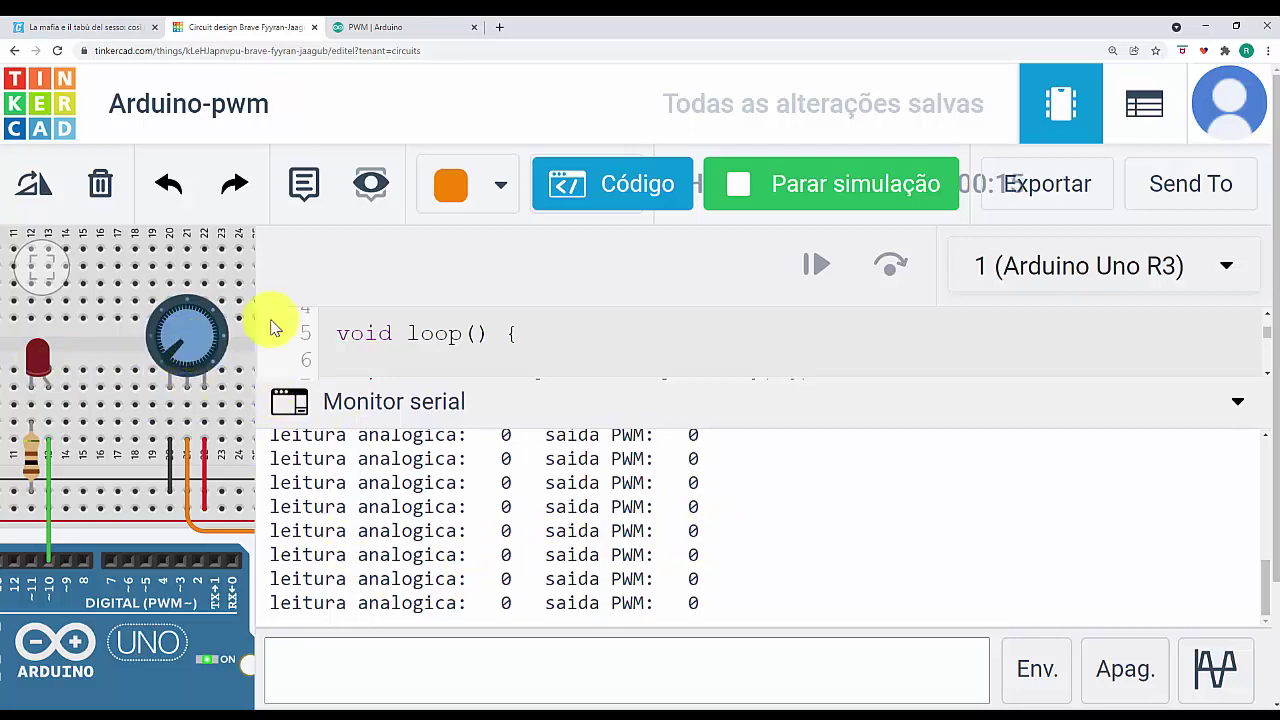
# Step: Consult the duty cycle diagram on the Arduino PWM page, and turn the simulated potentiometer up to a PWM output of about 66
pyautogui.click(394, 28)
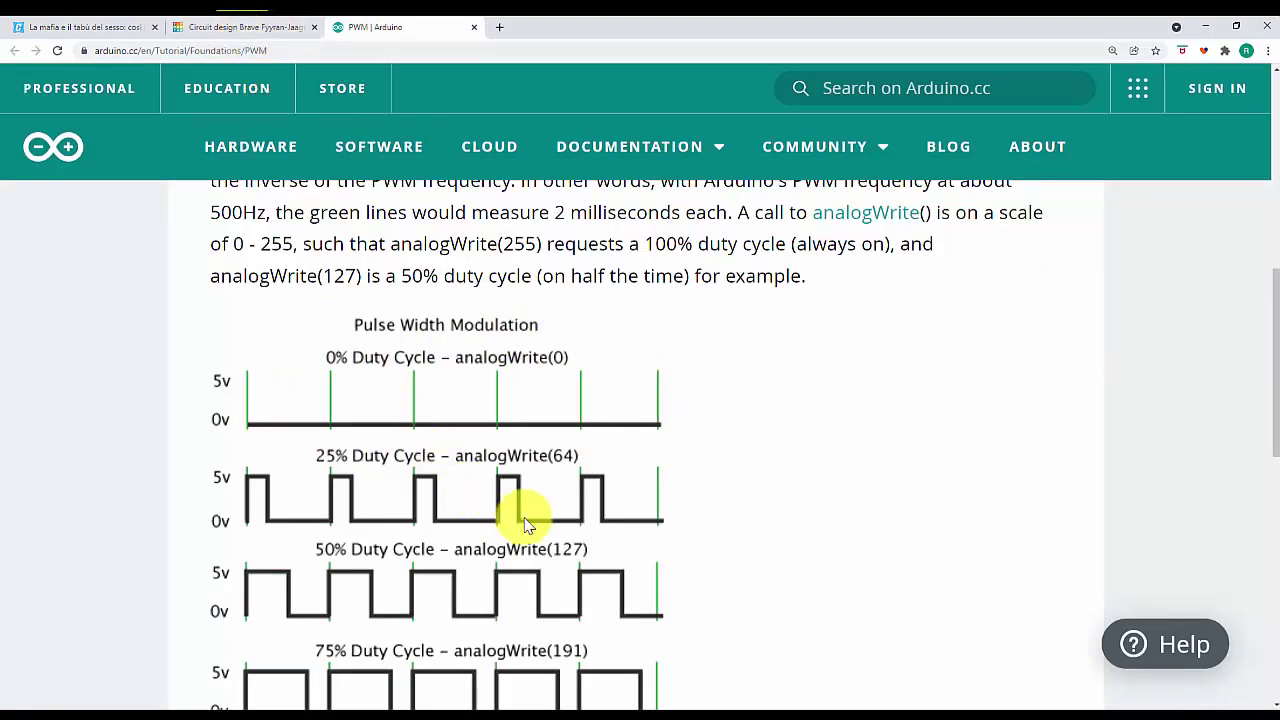
pyautogui.click(215, 27)
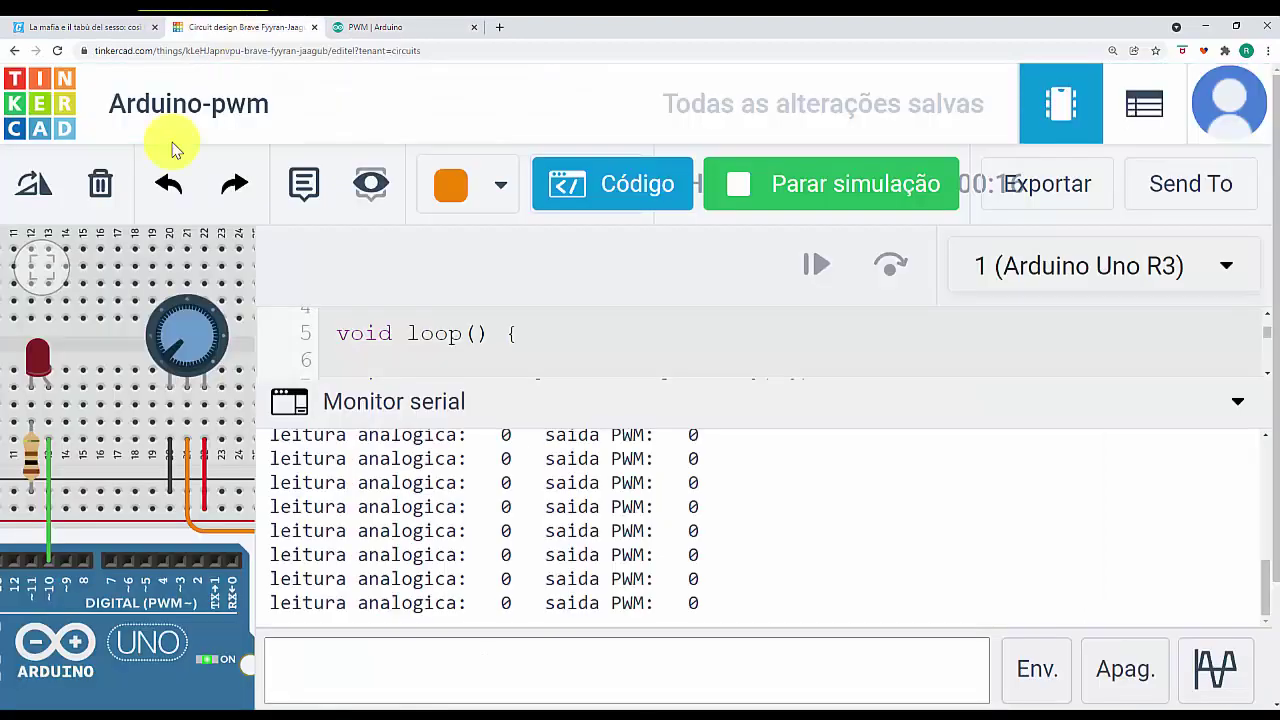
pyautogui.moveTo(171, 347); pyautogui.dragTo(175, 335)
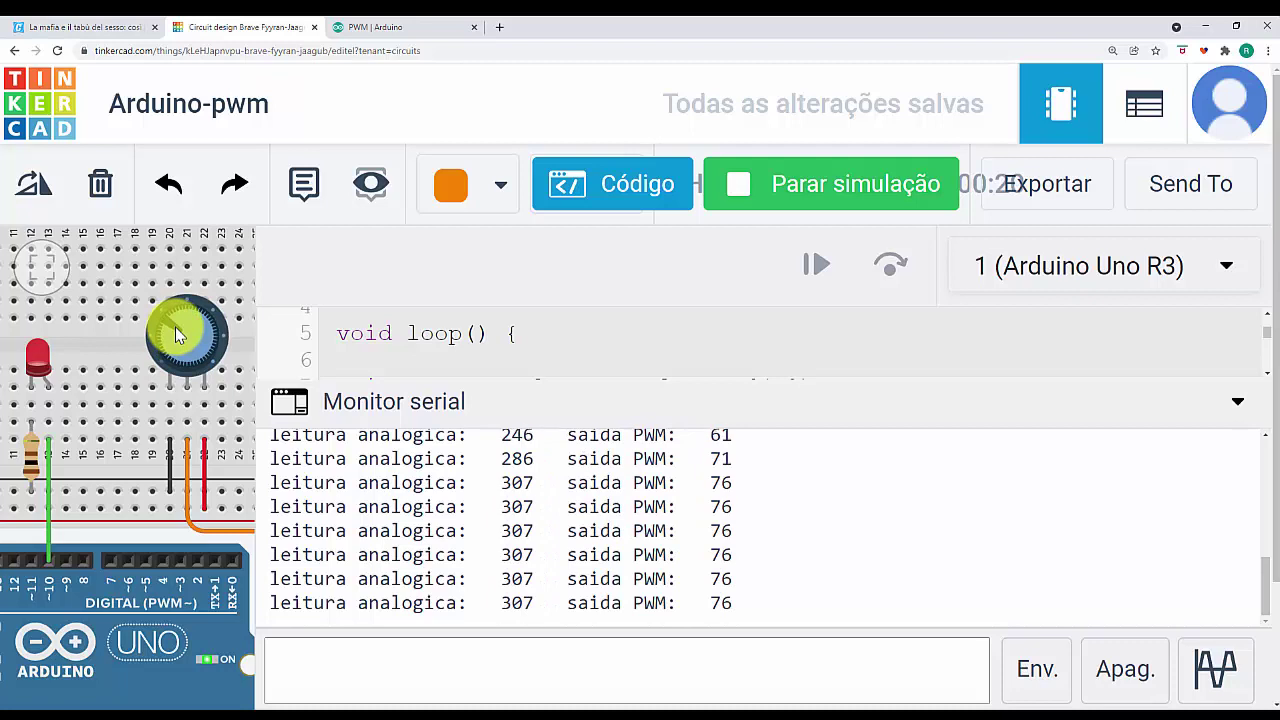
pyautogui.moveTo(175, 335); pyautogui.dragTo(173, 338)
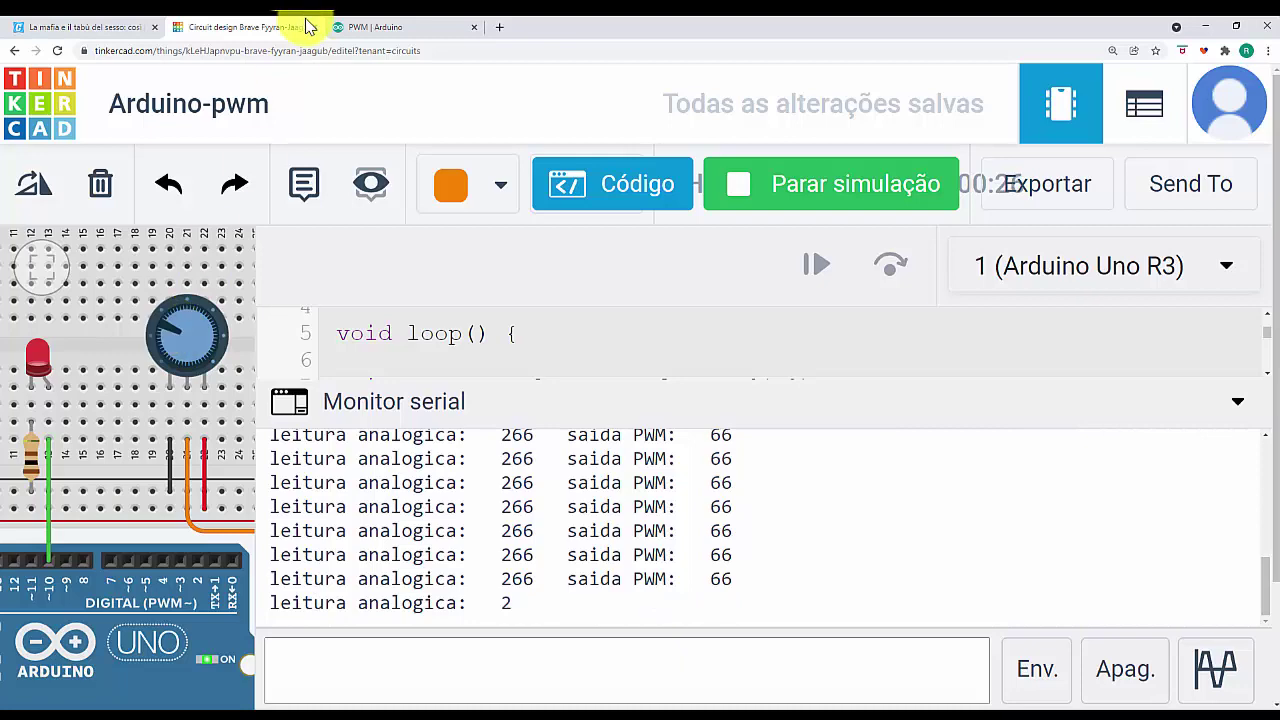
# Step: Compare the simulated PWM output with the 25% duty cycle waveform, analogWrite(64), on the Arduino PWM page and return to the Tinkercad circuit
pyautogui.click(394, 26)
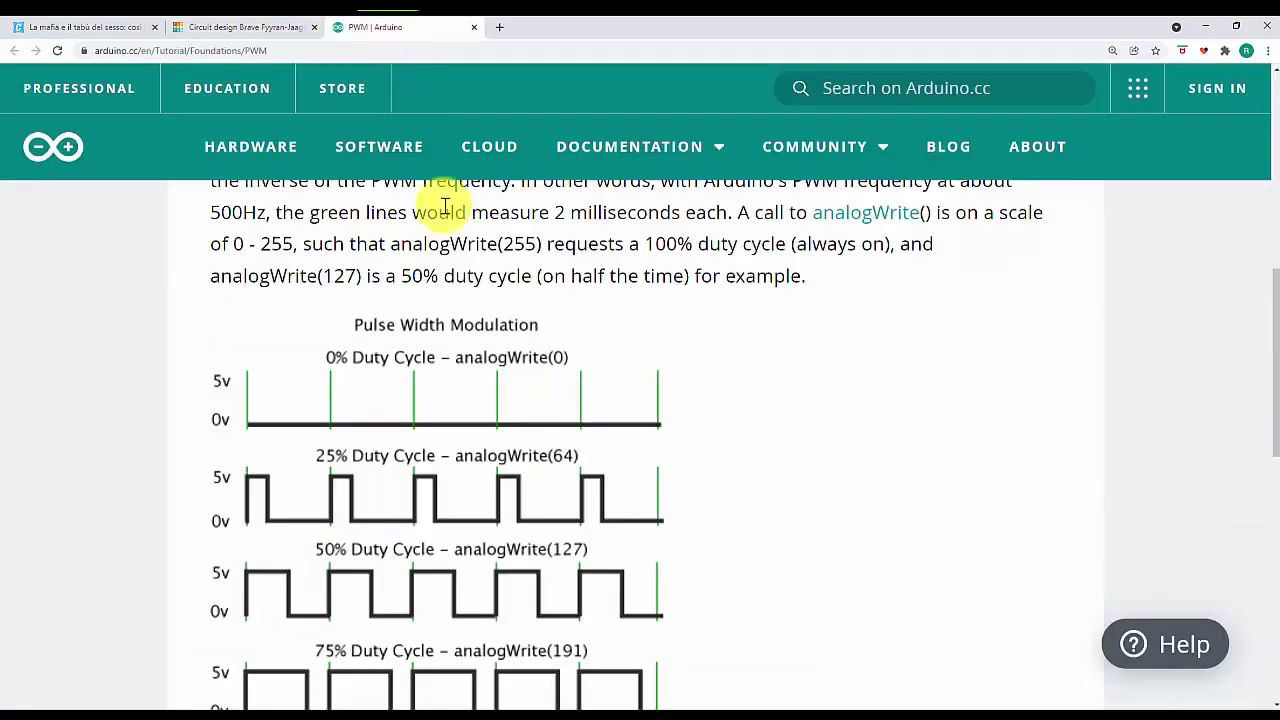
pyautogui.click(216, 25)
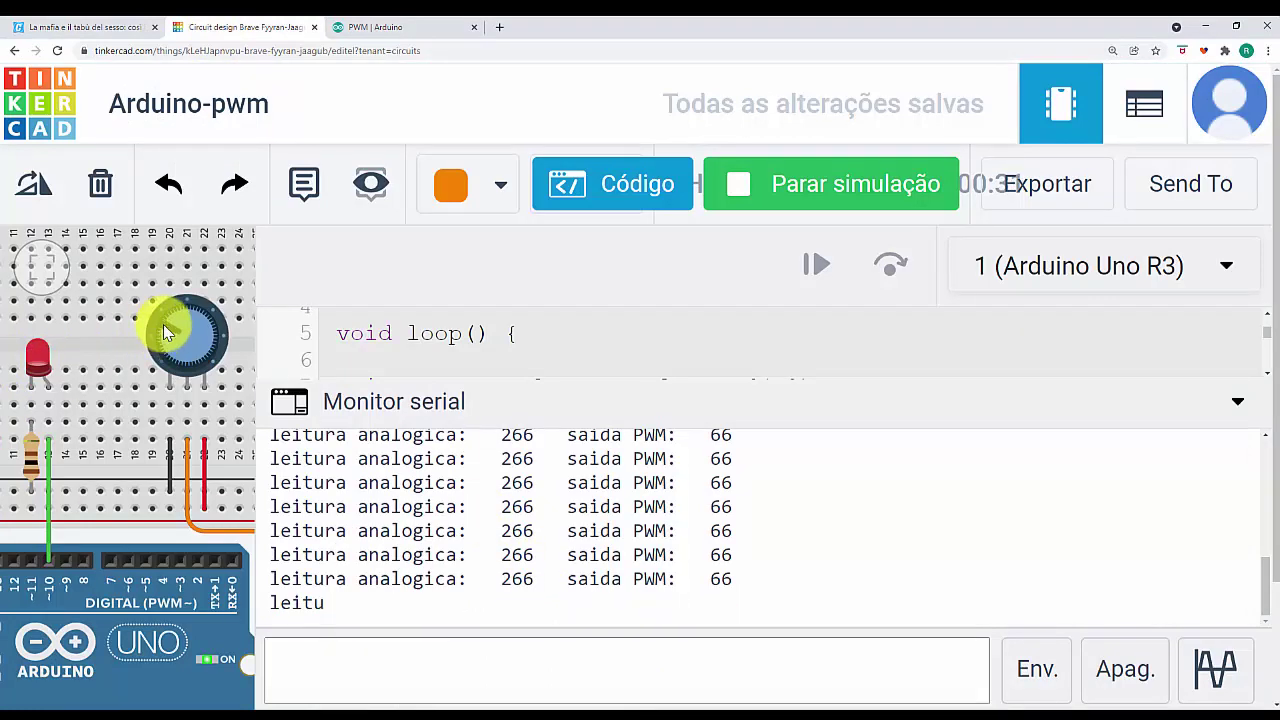
pyautogui.click(370, 27)
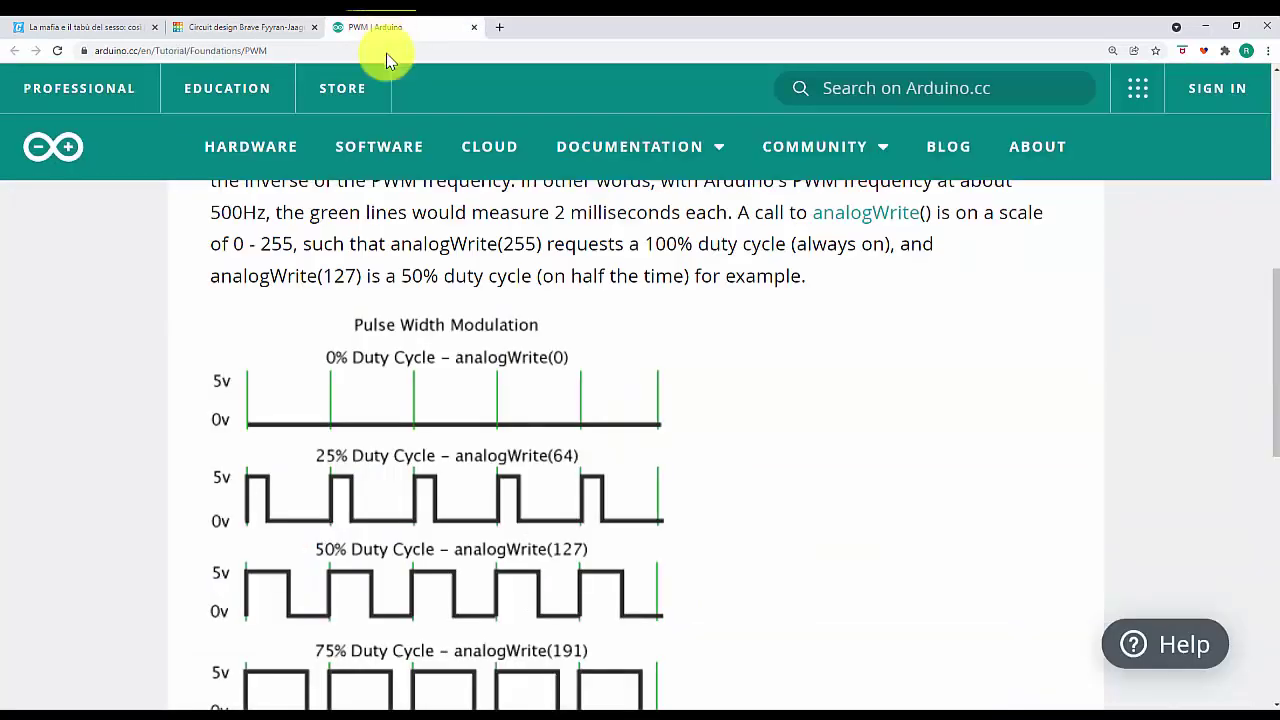
pyautogui.scroll(-1, 392, 462)
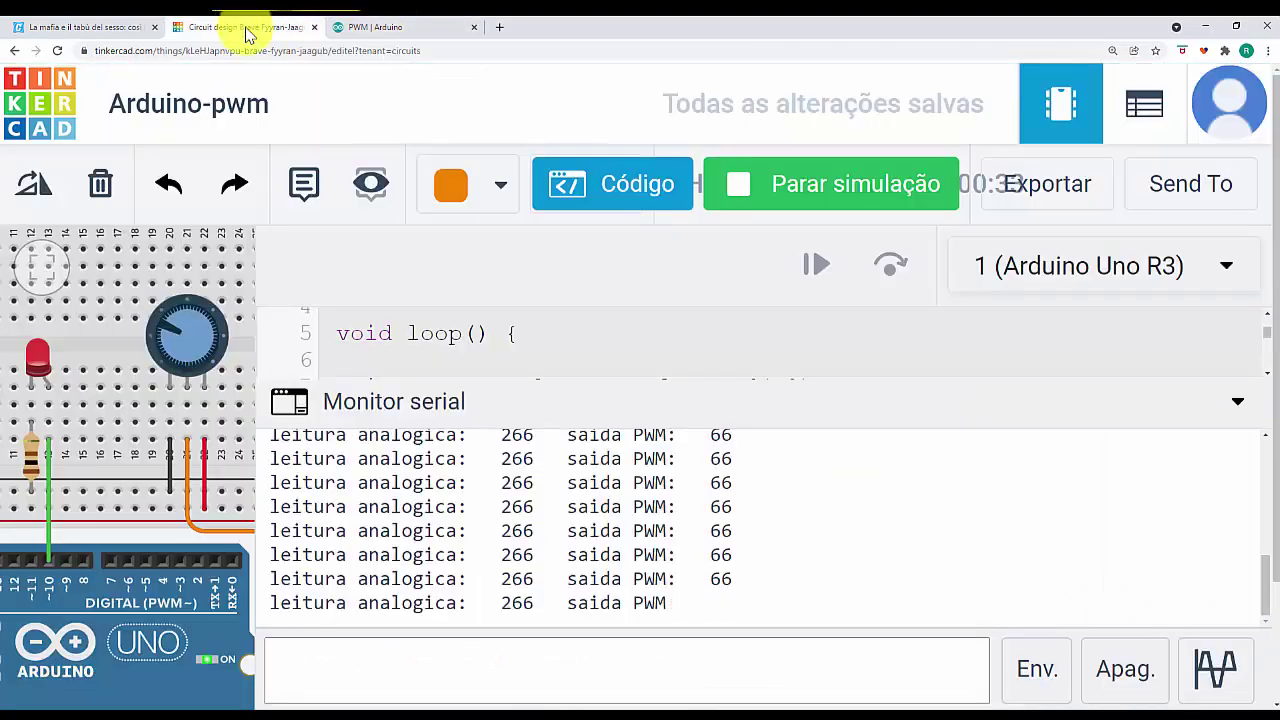
pyautogui.click(249, 27)
# Step: Turn the potentiometer up to its maximum and back to mid-range, leaving the PWM output at about 122
pyautogui.moveTo(161, 328); pyautogui.dragTo(190, 333)
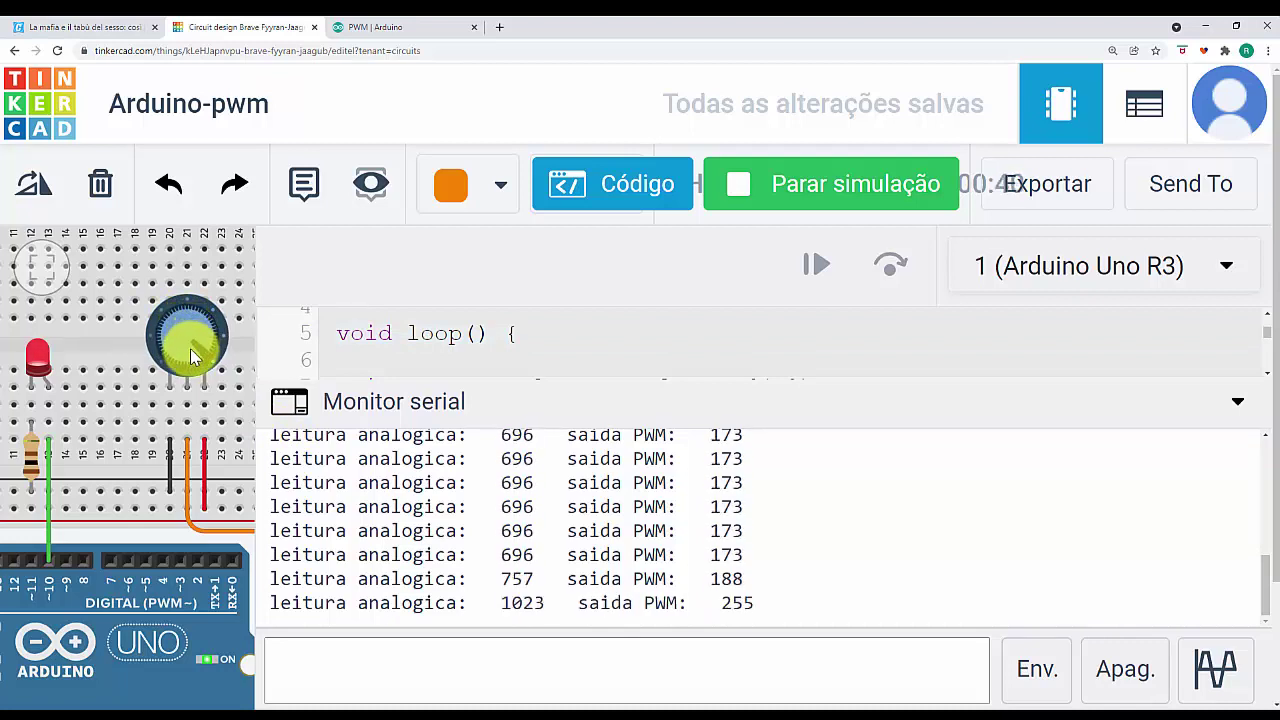
pyautogui.moveTo(180, 366); pyautogui.dragTo(186, 314)
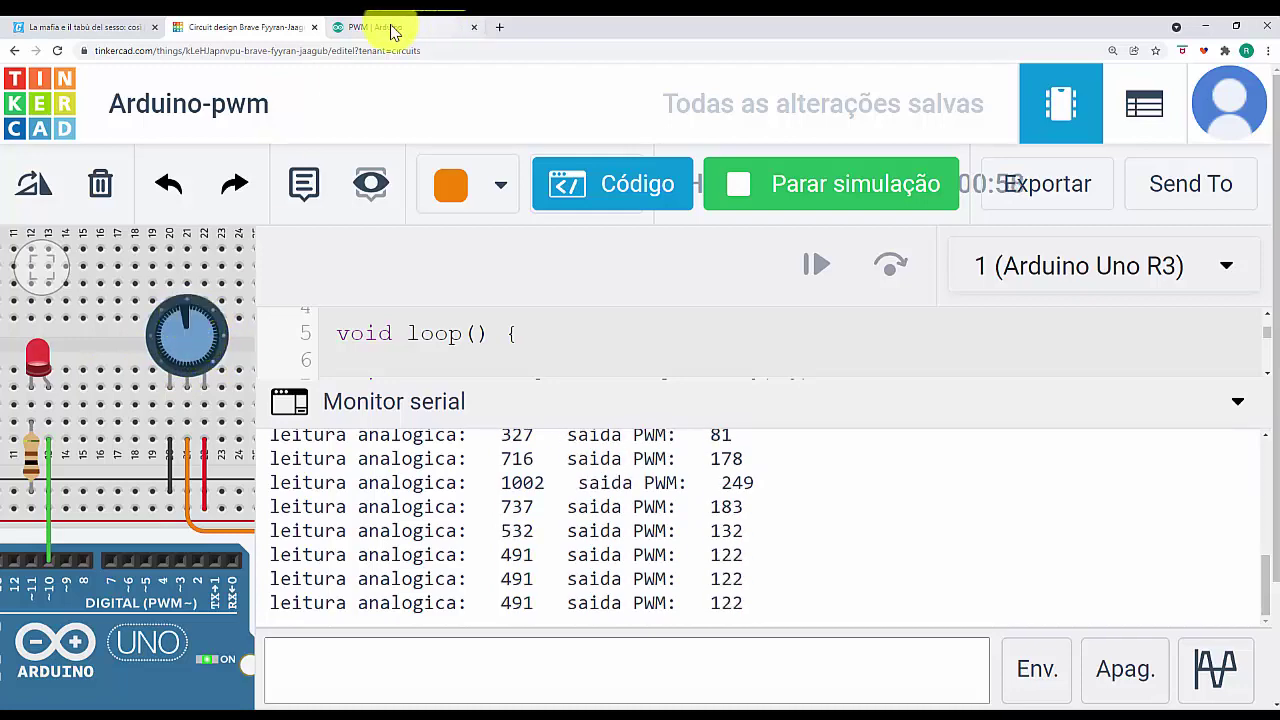
# Step: Check the 50% duty cycle waveform on the Arduino PWM page, and in Tinkercad sweep the potentiometer down to a PWM output of about 45
pyautogui.click(389, 27)
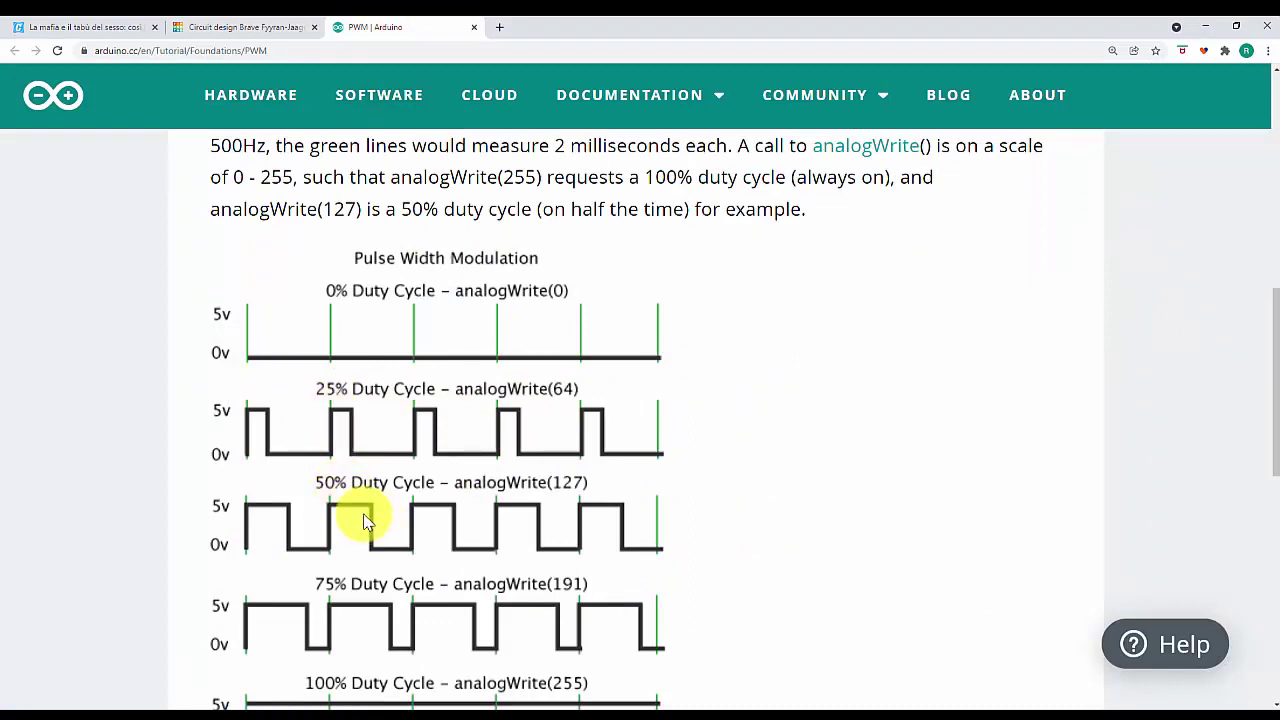
pyautogui.click(277, 25)
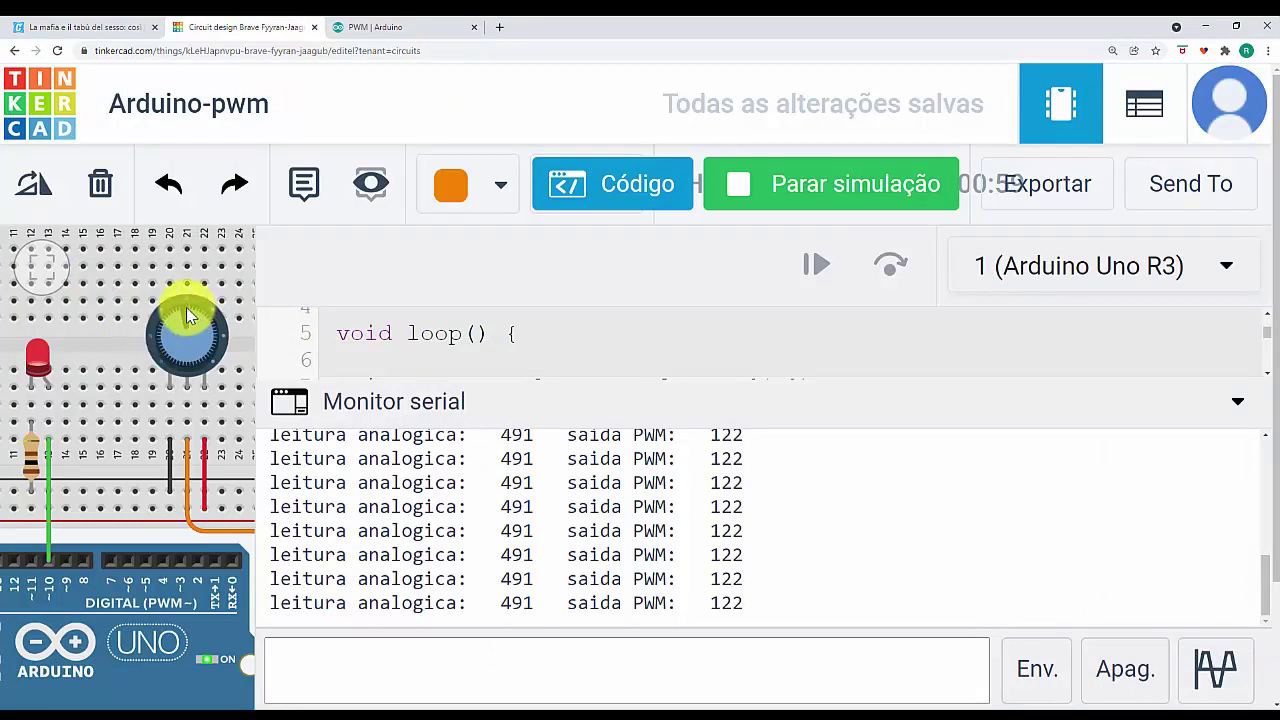
pyautogui.moveTo(180, 355)
pyautogui.mouseDown()
pyautogui.moveTo(221, 315)
pyautogui.moveTo(199, 362)
pyautogui.moveTo(190, 301)
pyautogui.moveTo(177, 357)
pyautogui.moveTo(168, 337)
pyautogui.moveTo(211, 332)
pyautogui.moveTo(189, 359)
pyautogui.moveTo(199, 332)
pyautogui.moveTo(163, 305)
pyautogui.moveTo(191, 348)
pyautogui.moveTo(155, 321)
pyautogui.moveTo(215, 337)
pyautogui.moveTo(200, 300)
pyautogui.moveTo(143, 314)
pyautogui.moveTo(155, 363)
pyautogui.moveTo(187, 365)
pyautogui.moveTo(175, 338)
pyautogui.moveTo(209, 346)
pyautogui.moveTo(201, 363)
pyautogui.moveTo(170, 343)
pyautogui.mouseUp()
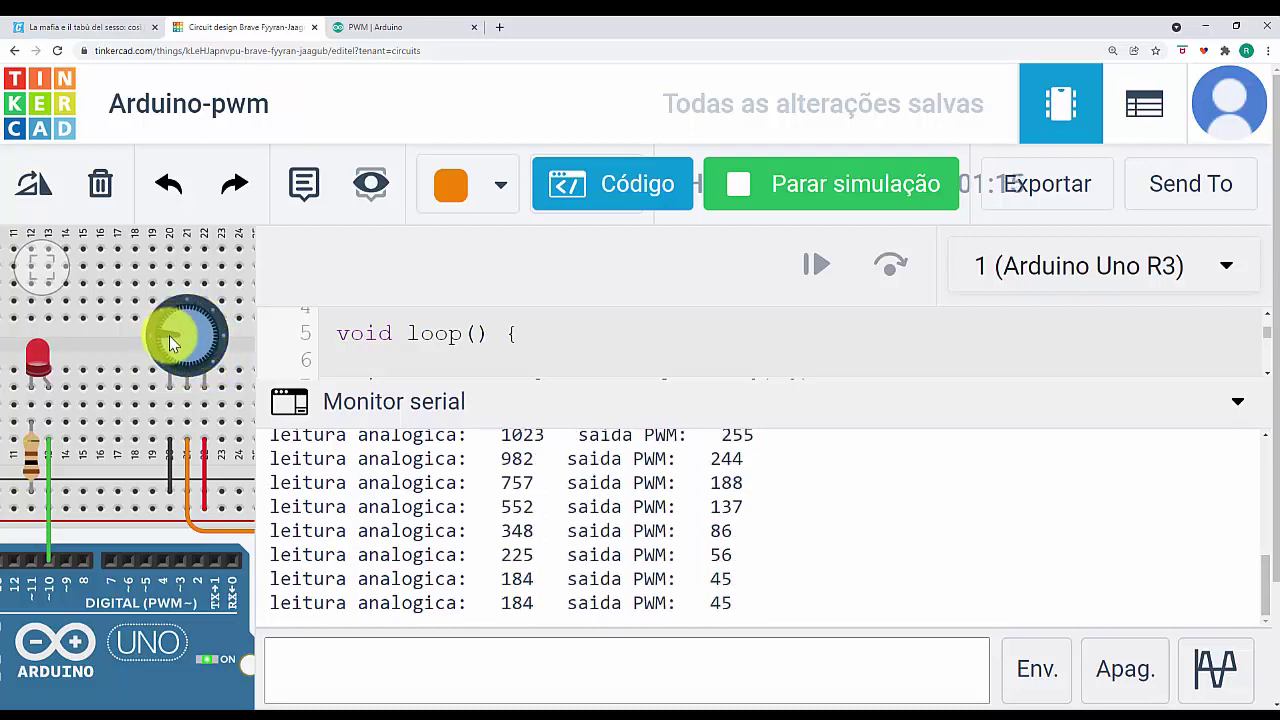